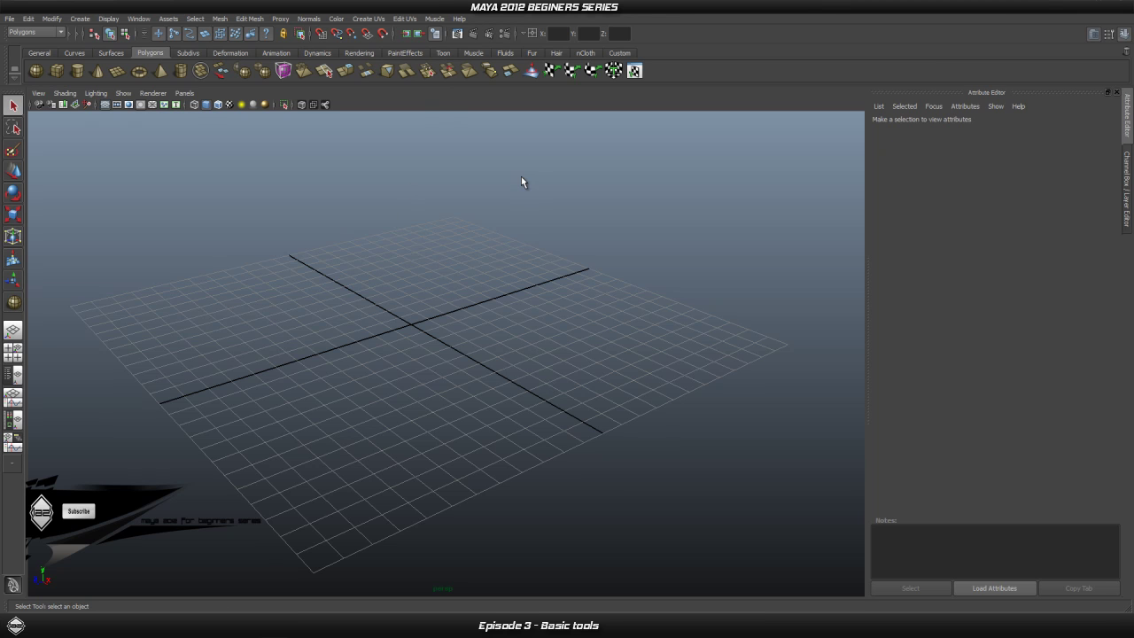
Collapse and restore the history, render, input field and snap icon groups in the status line.
alt+middle_drag(403, 339, 425, 323)
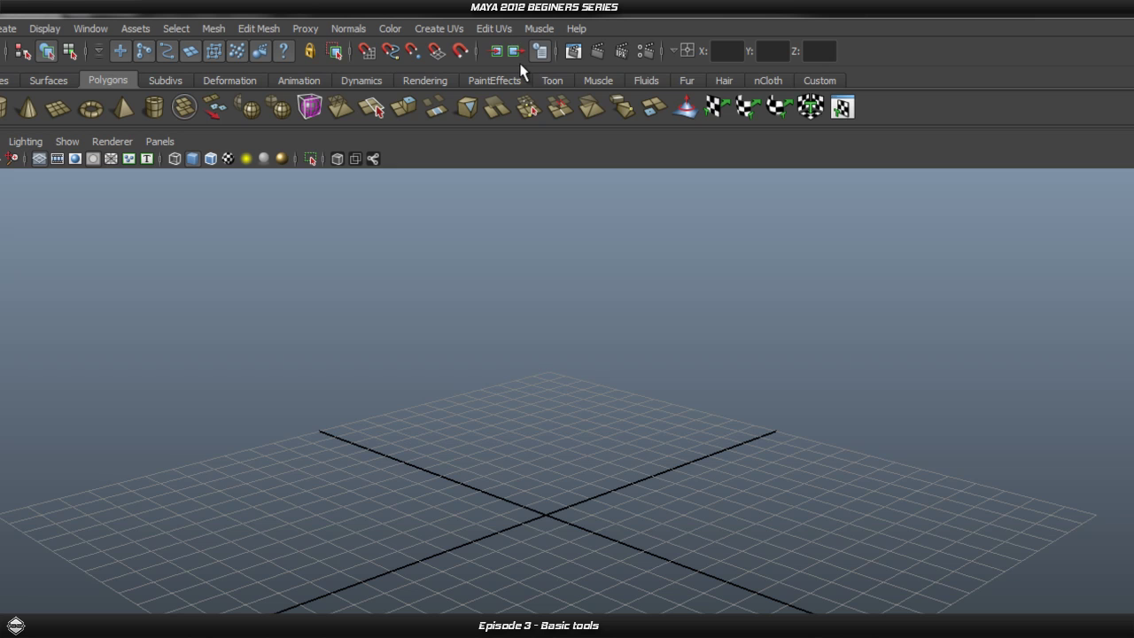
click(476, 53)
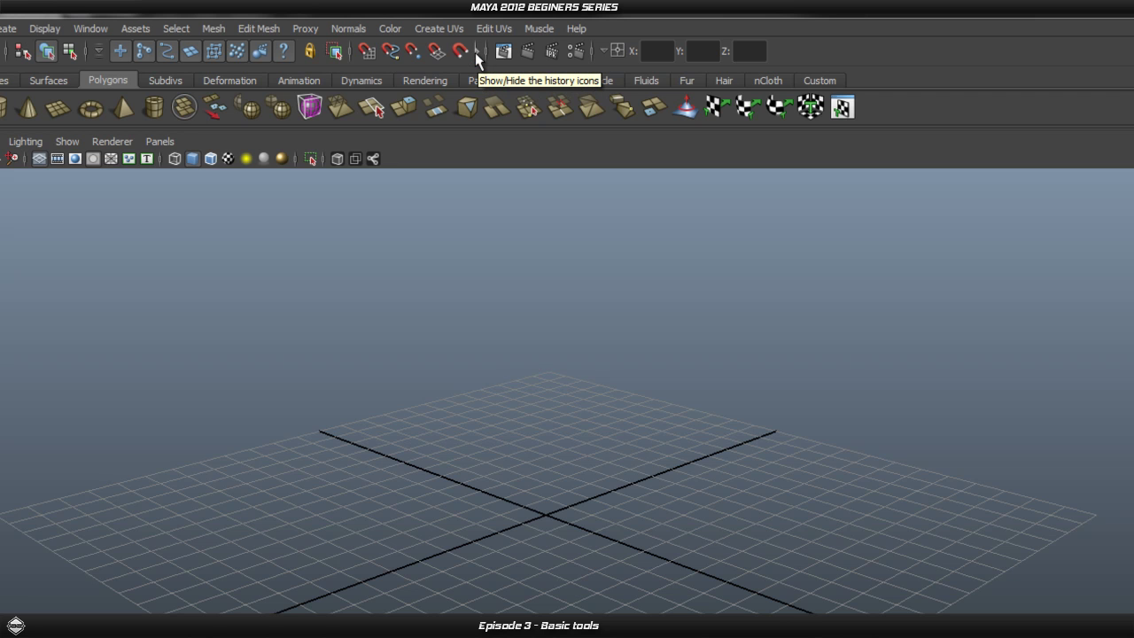
click(478, 54)
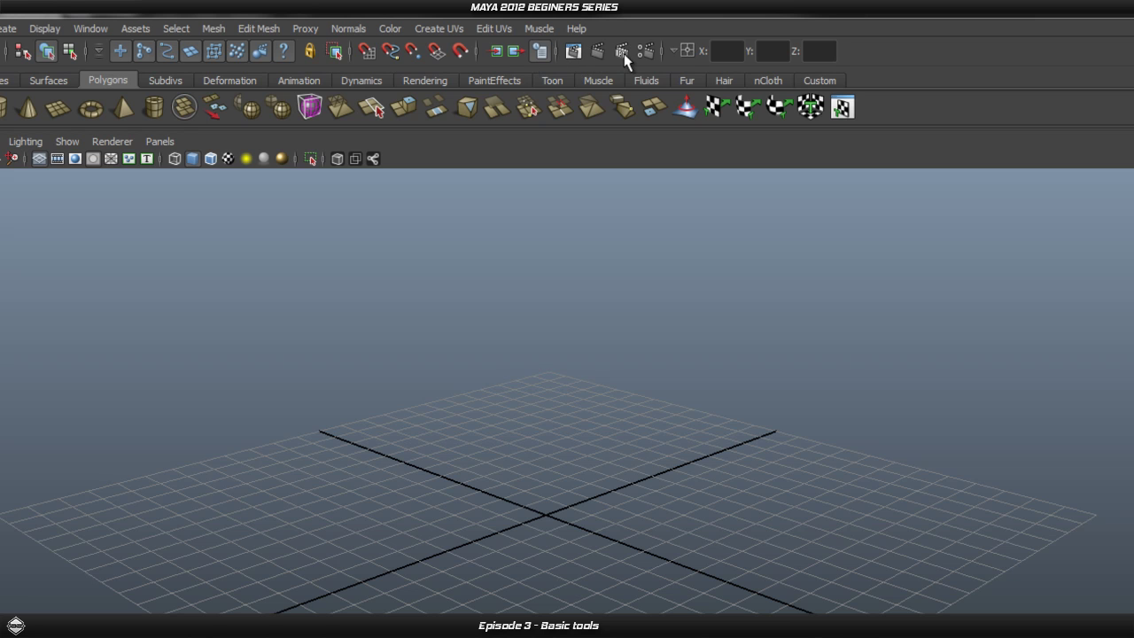
click(553, 60)
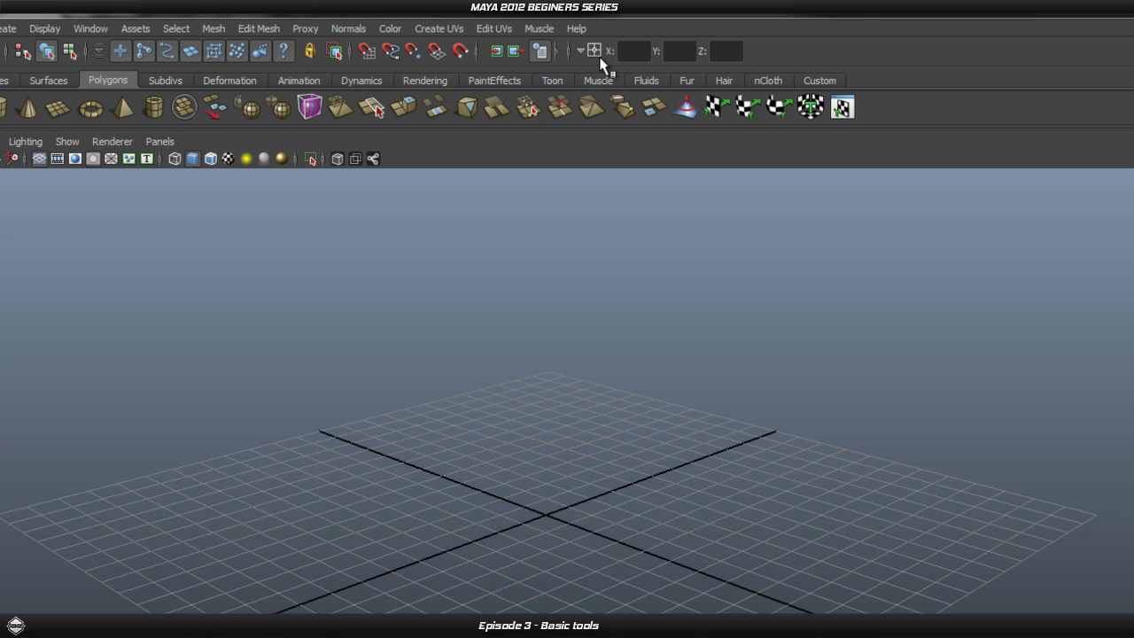
click(570, 55)
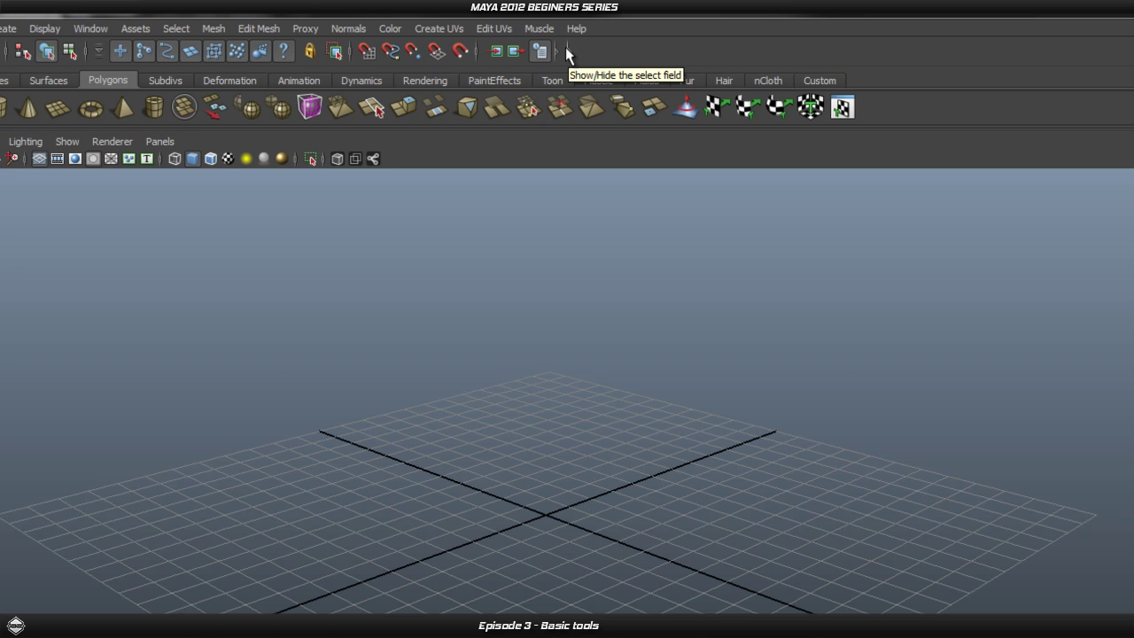
click(352, 51)
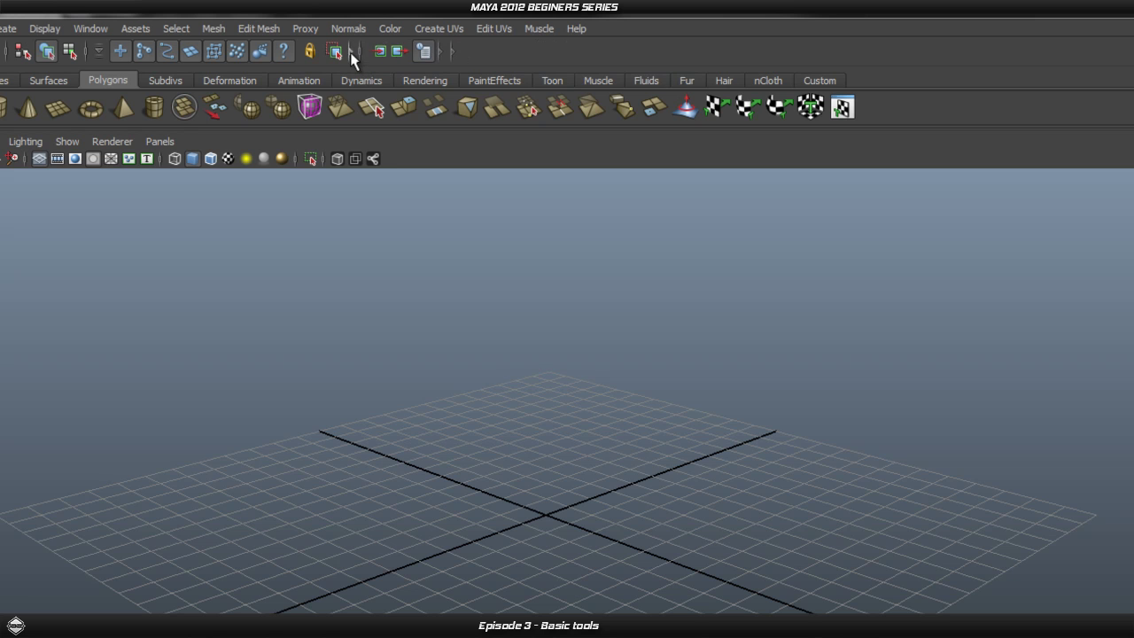
click(452, 51)
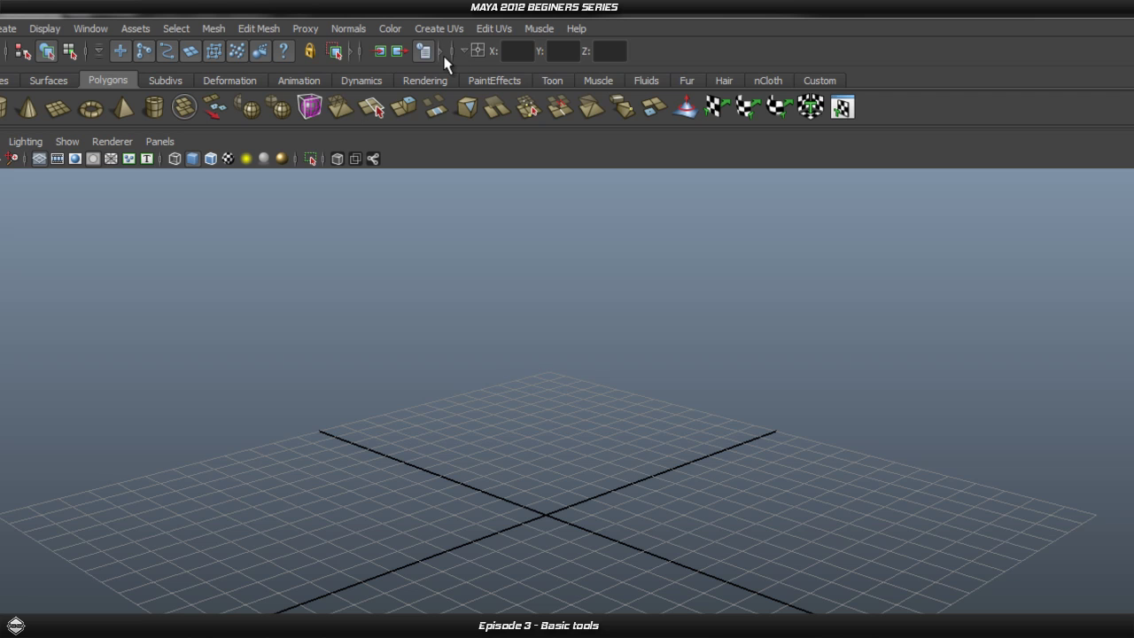
click(442, 51)
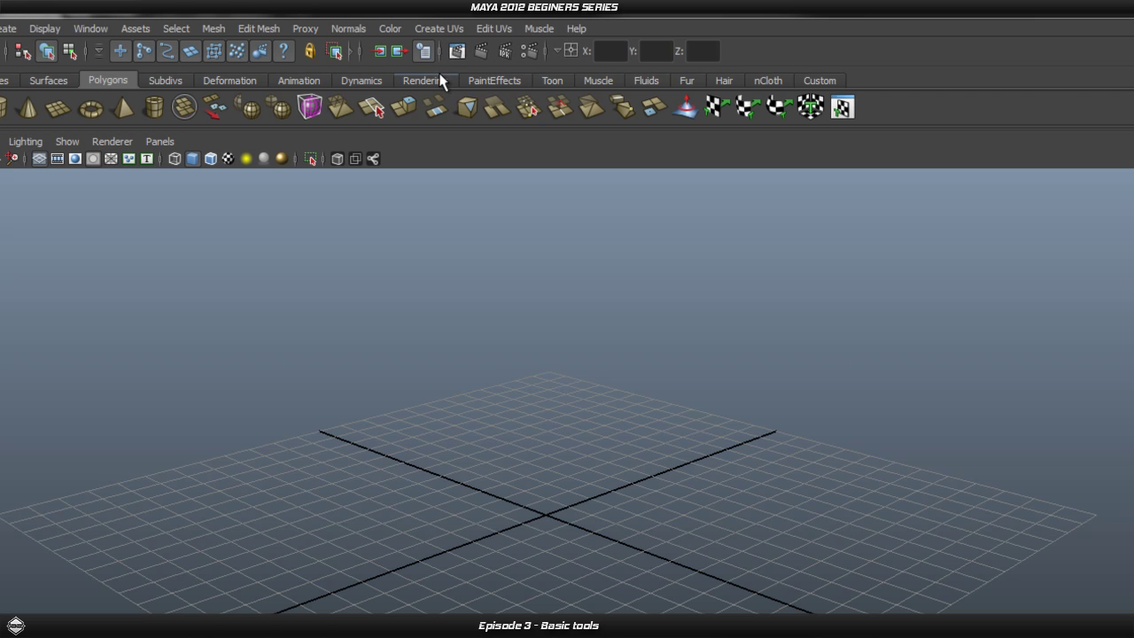
click(350, 51)
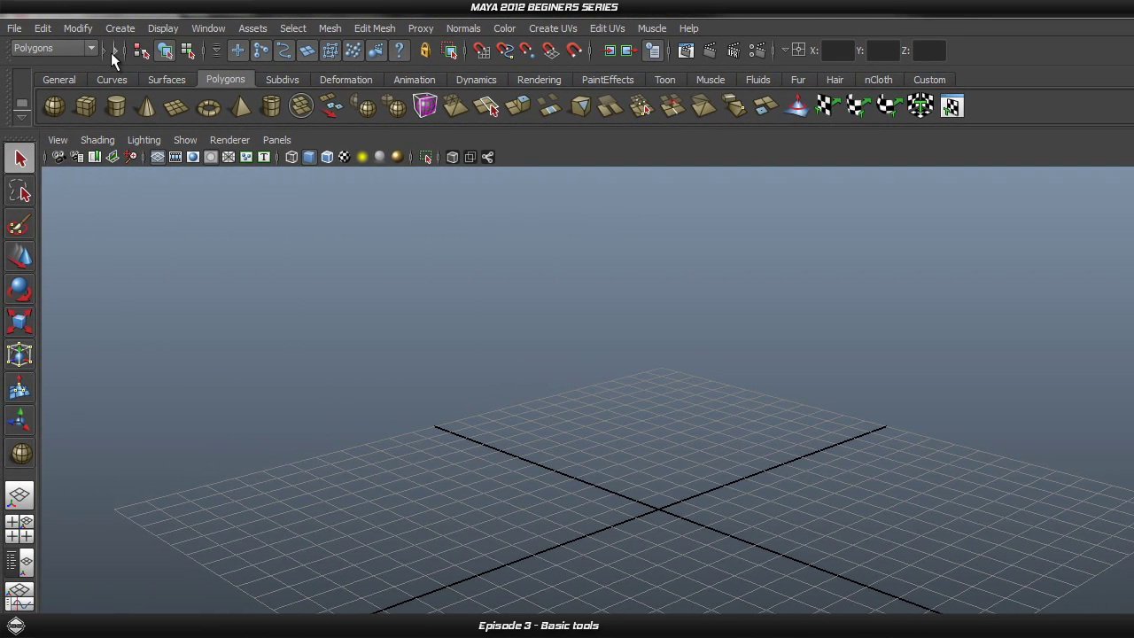
Expand the collapsed selection mask field and the file icon group in the status line.
click(112, 52)
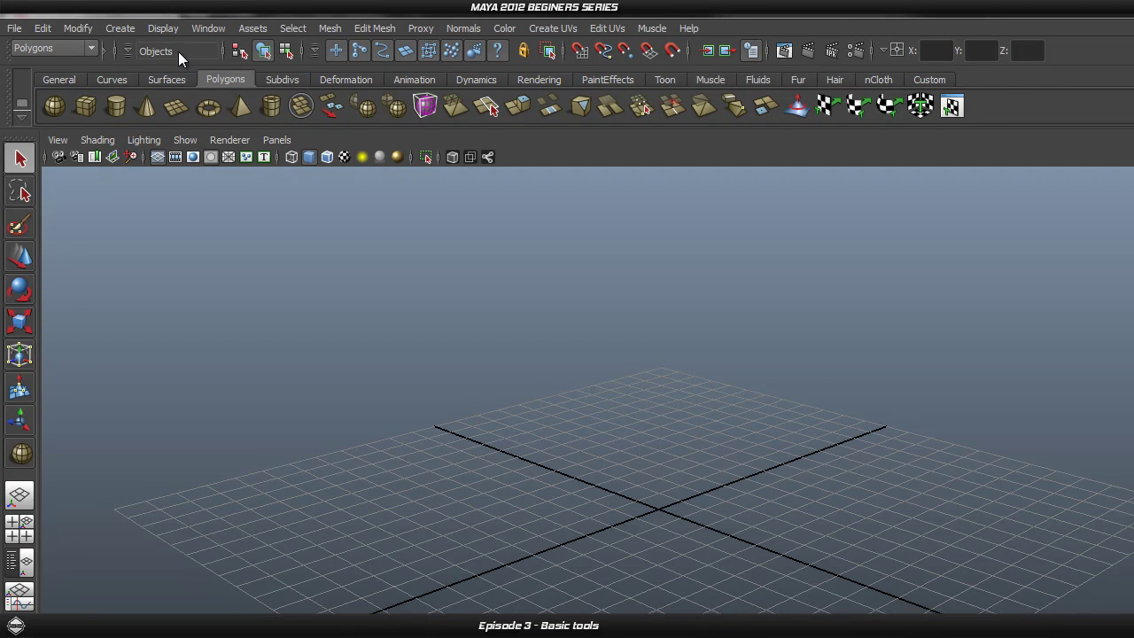
click(103, 51)
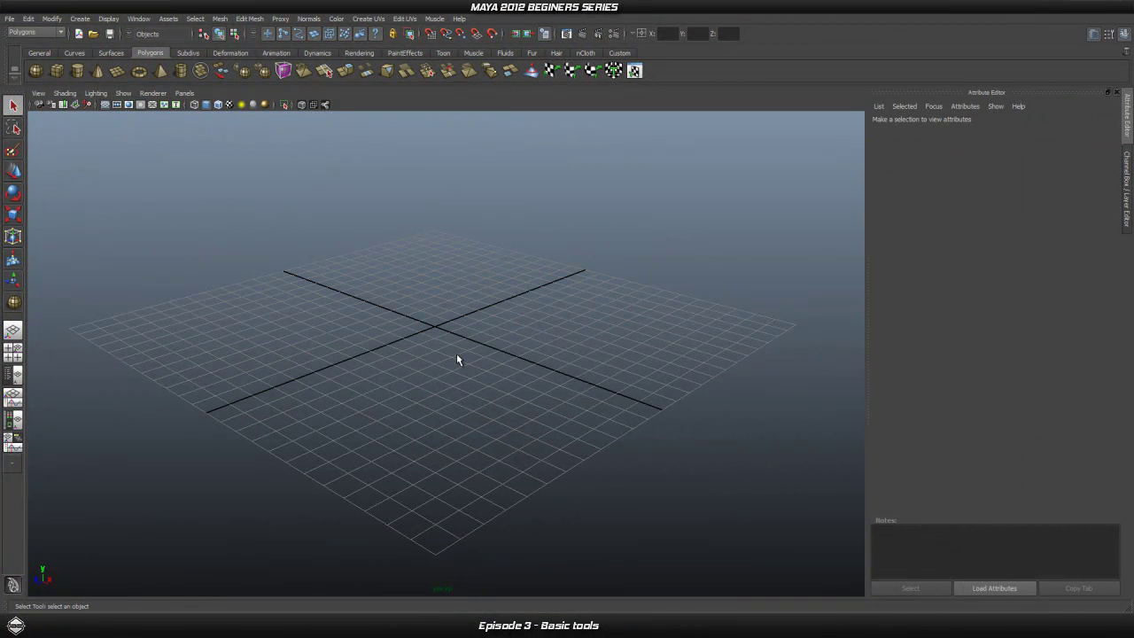
drag(325, 248, 371, 305)
alt+middle_drag(413, 333, 420, 343)
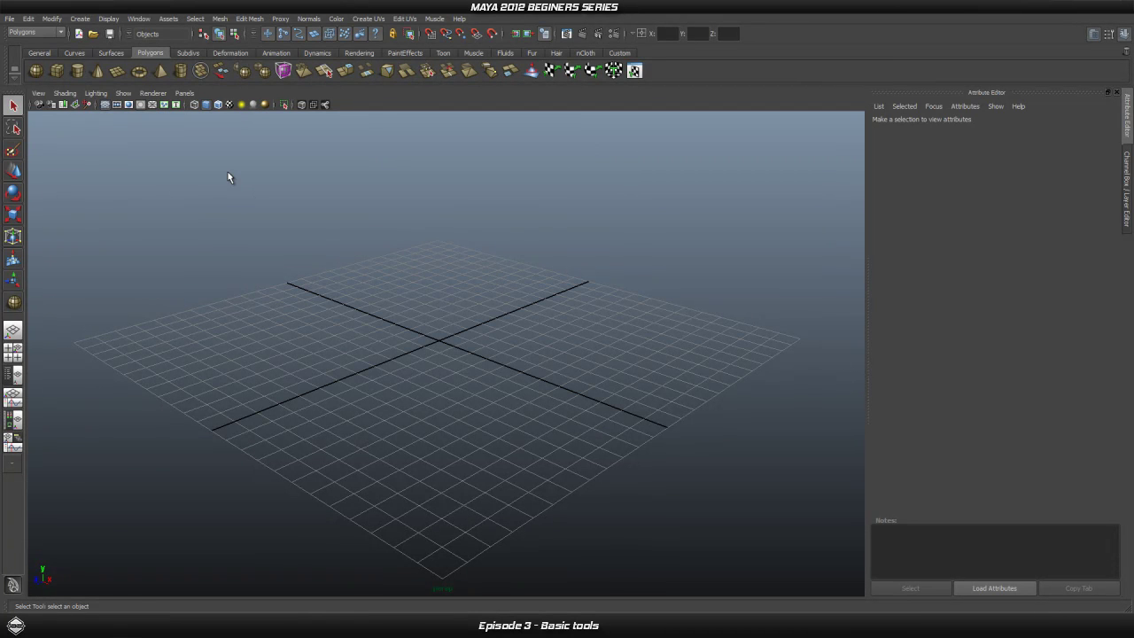
Examine the available menu sets and the list of polygon primitives that can be created.
click(60, 33)
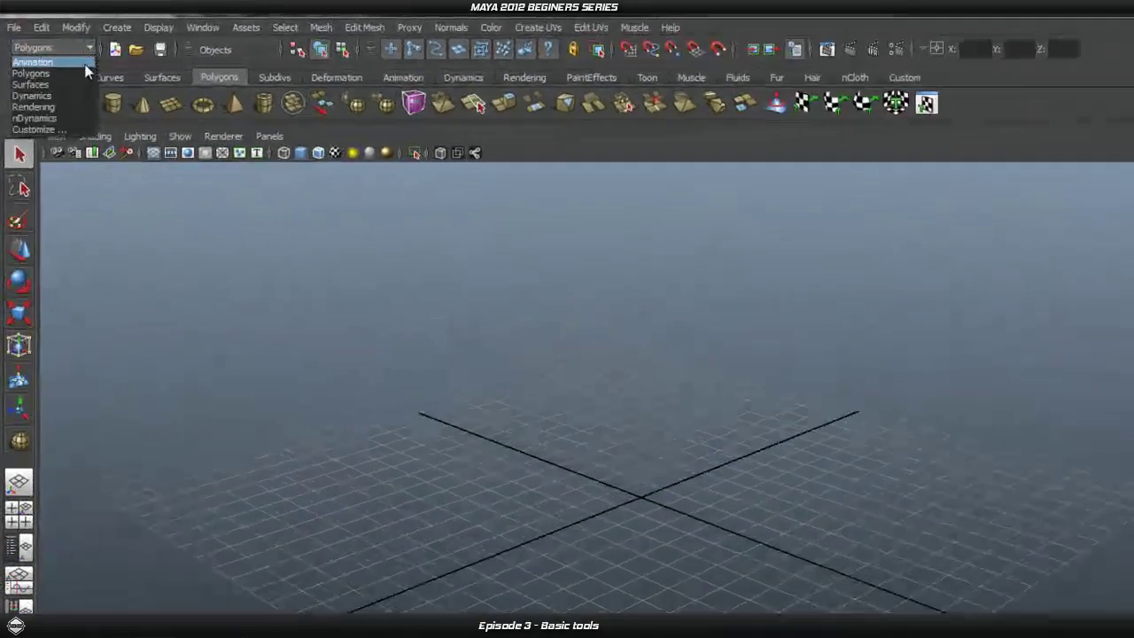
click(63, 37)
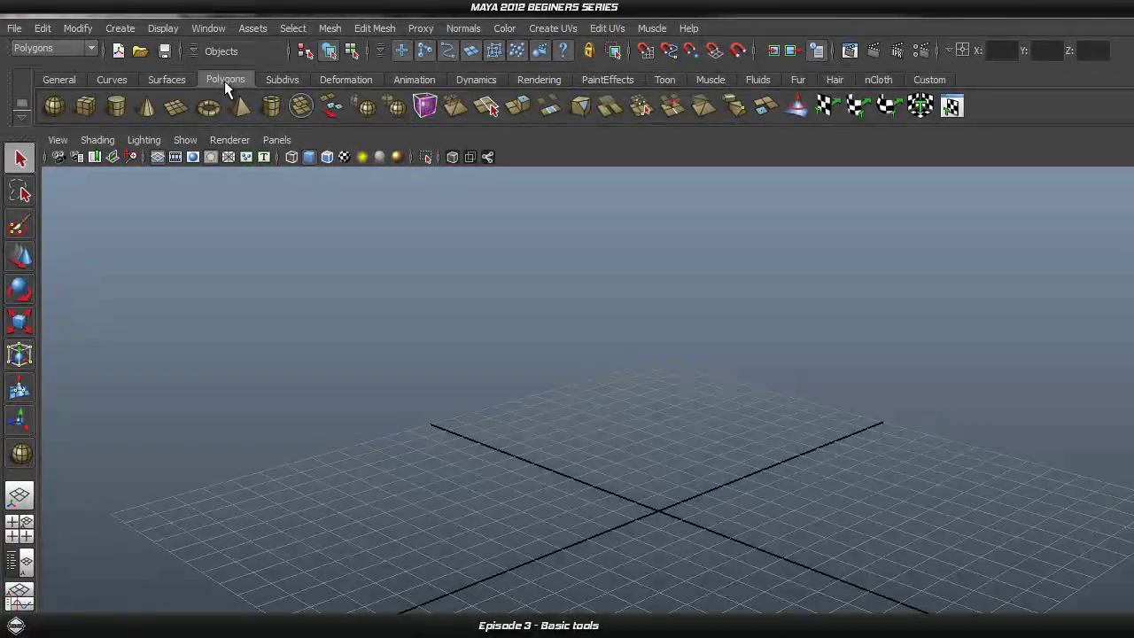
click(124, 27)
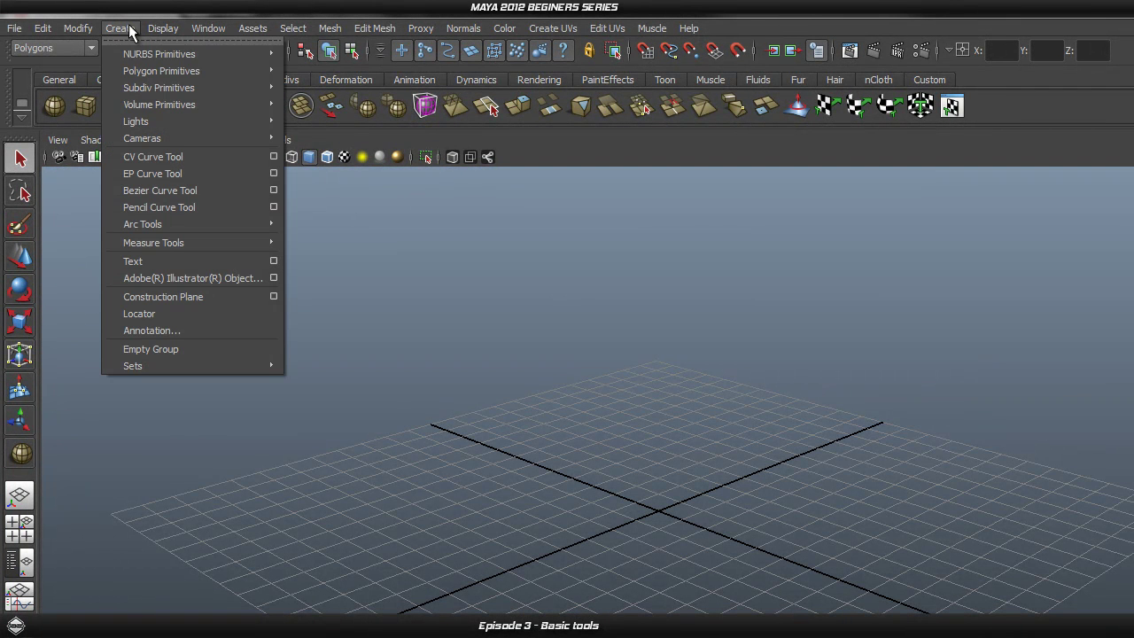
mouse_move(139, 69)
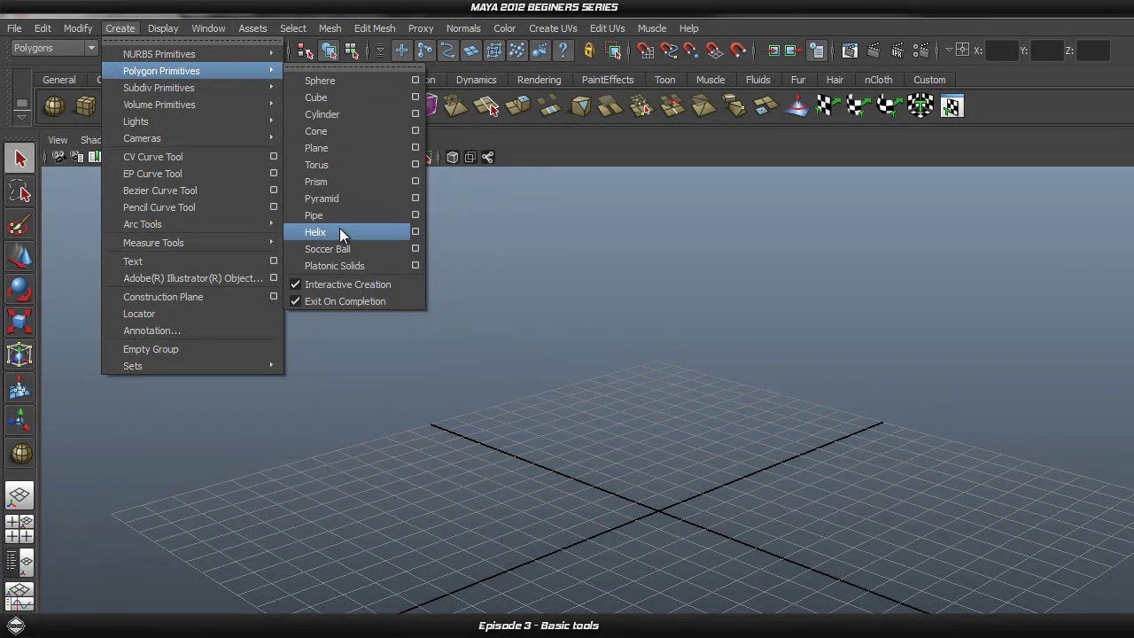
click(502, 131)
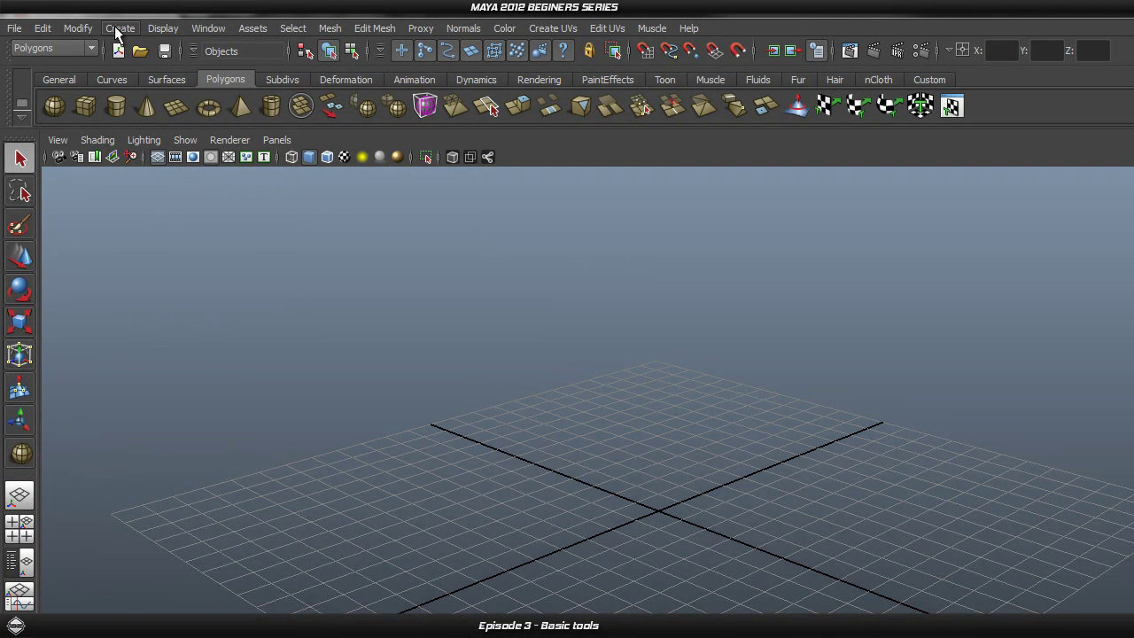
click(76, 26)
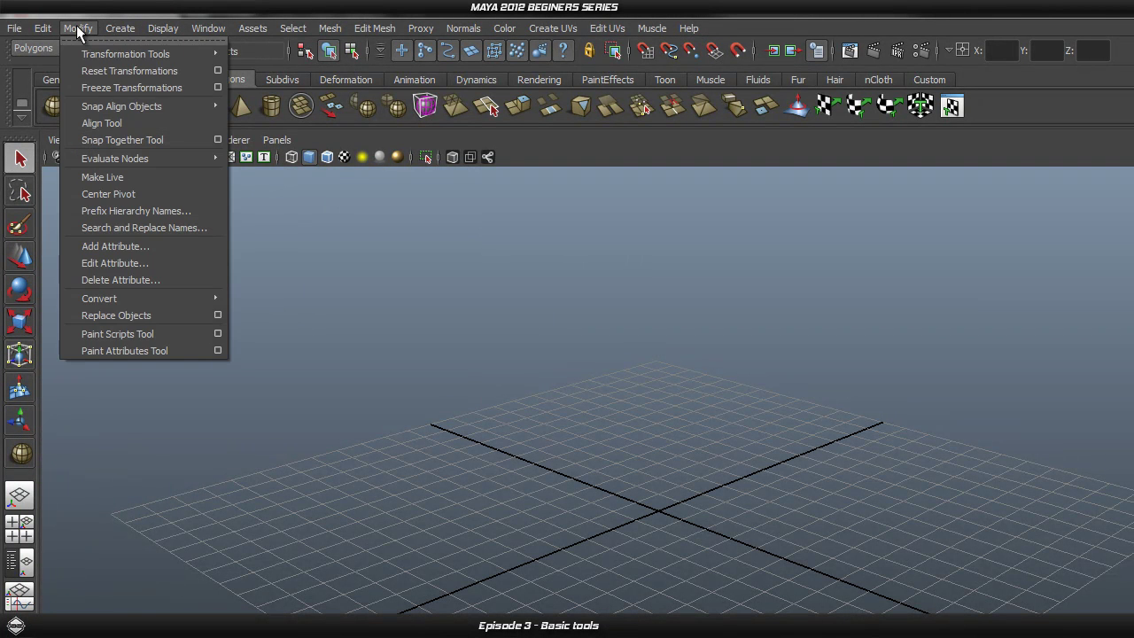
mouse_move(120, 28)
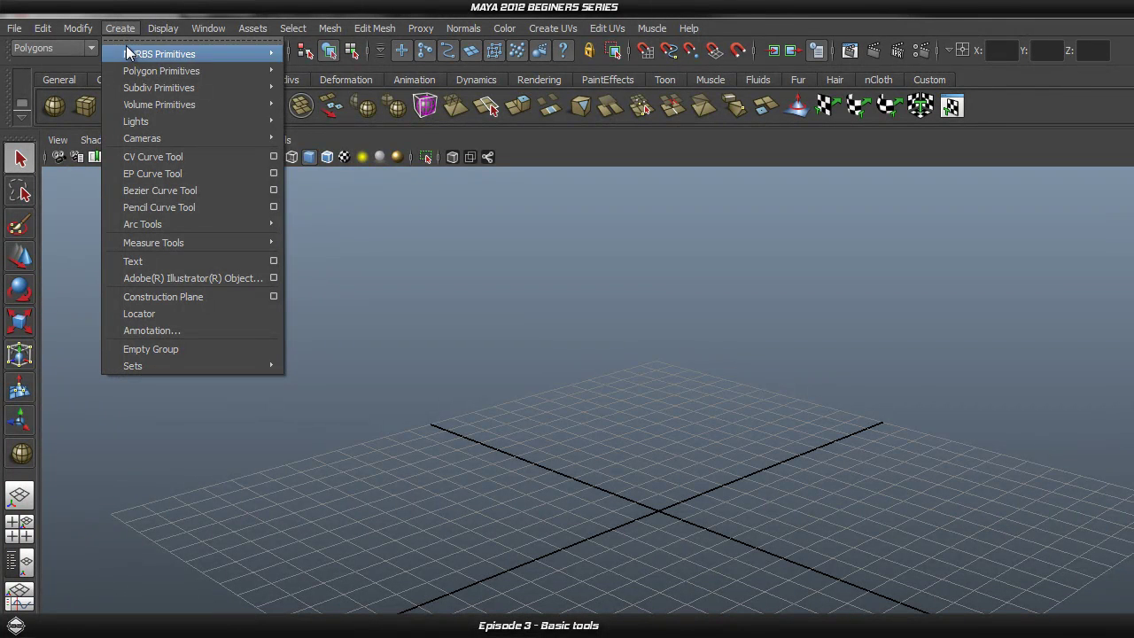
mouse_move(149, 72)
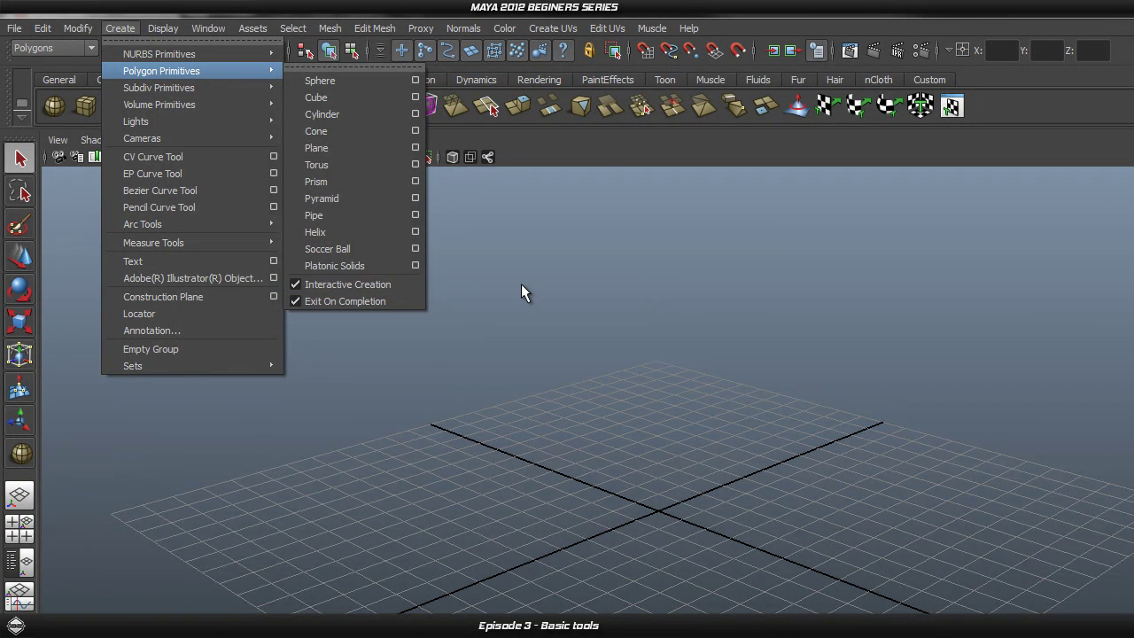
click(595, 156)
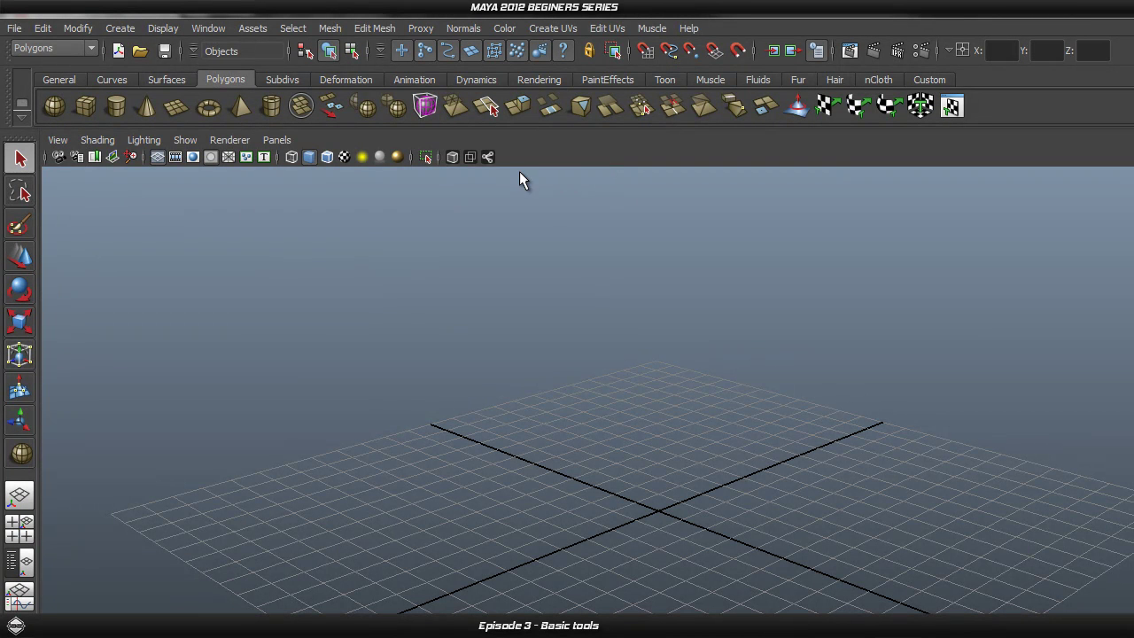
Create a polygon cube interactively, drawing its square base from the grid's centre and pulling it up to cube height.
click(89, 104)
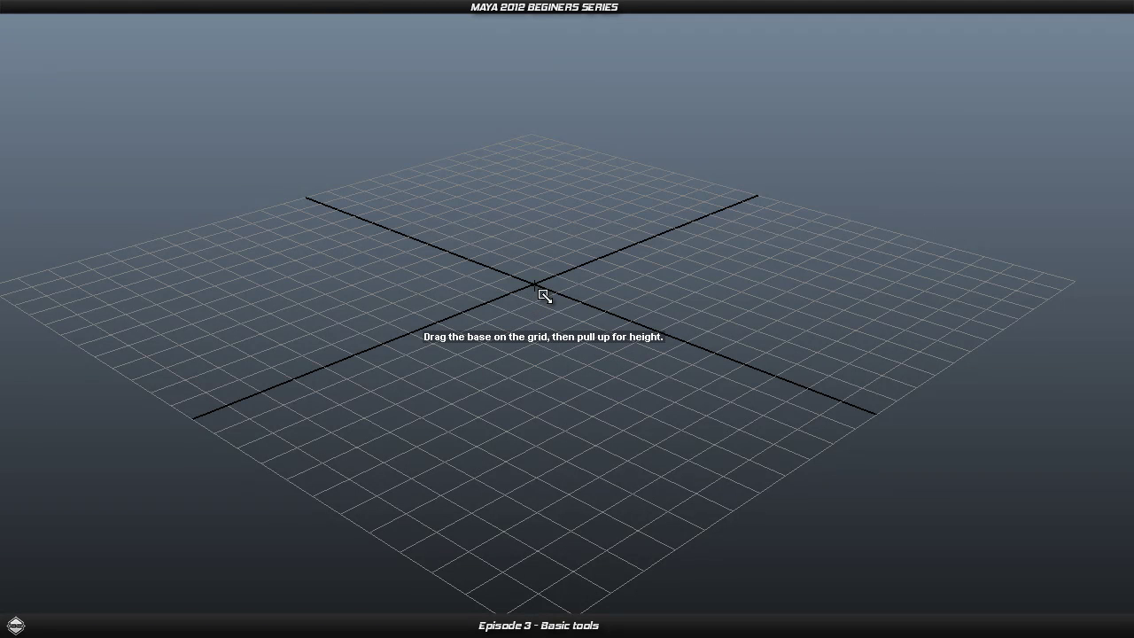
drag(536, 287, 534, 419)
drag(540, 427, 537, 415)
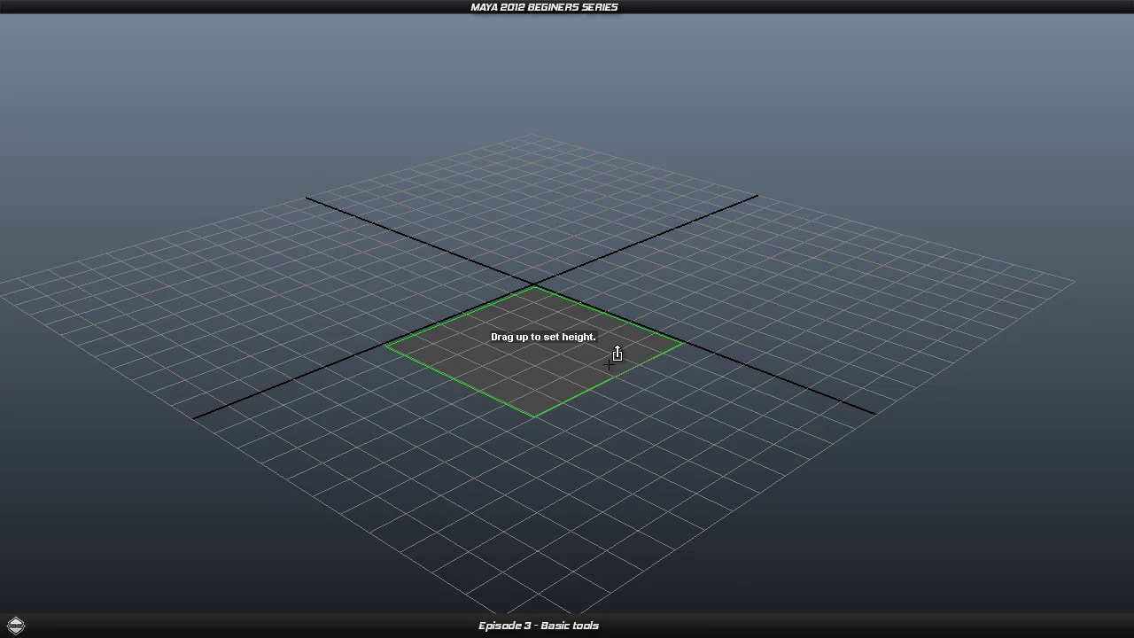
drag(540, 381, 495, 146)
alt+middle_drag(562, 133, 563, 187)
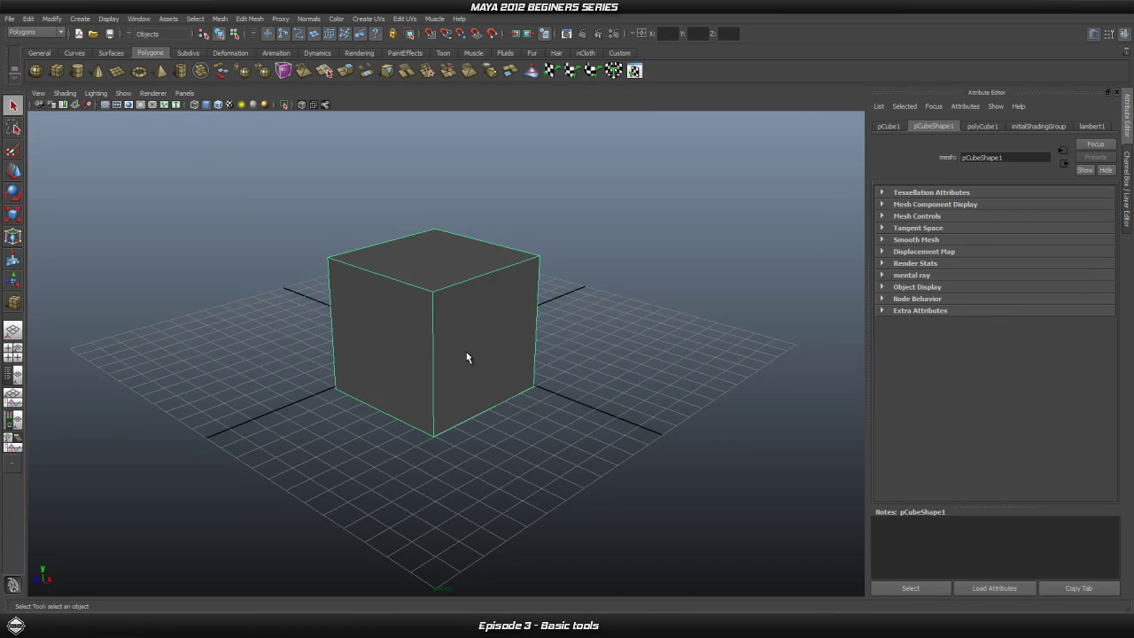
Display the cube in wireframe and return it to smooth shading.
key(4)
alt+drag(478, 349, 419, 382)
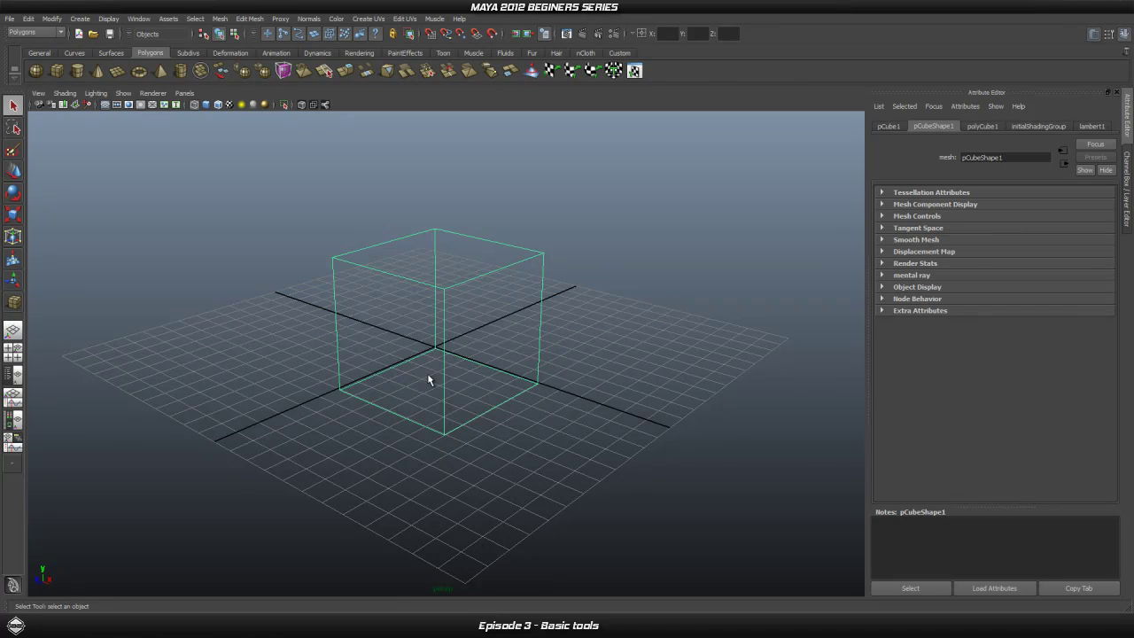
key(5)
scroll(432, 376, up, 4)
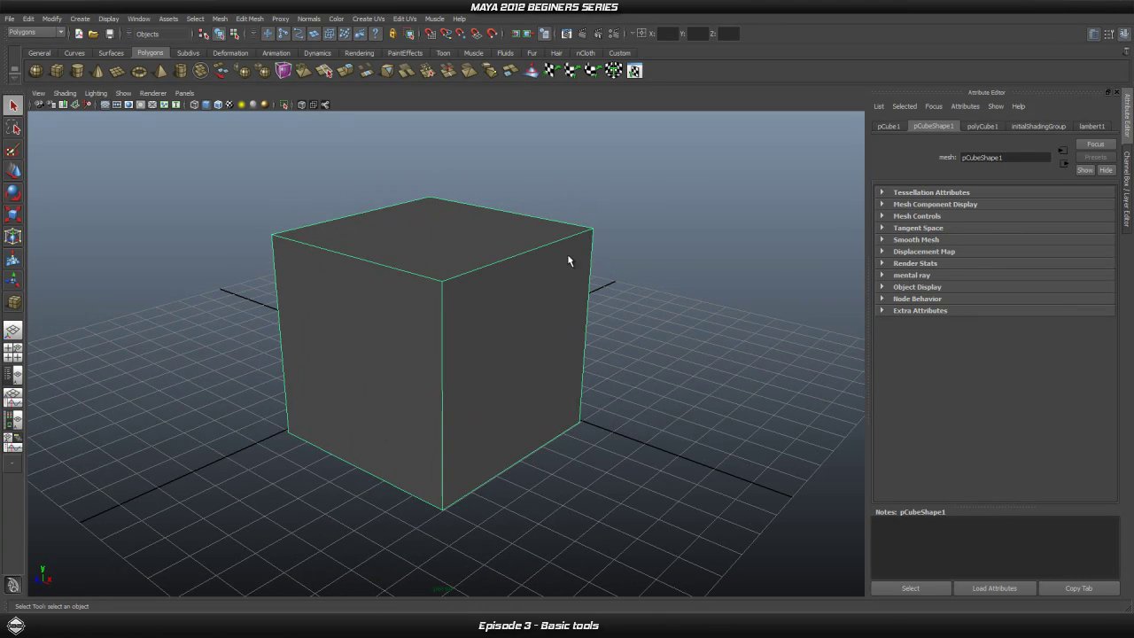
scroll(458, 420, down, 2)
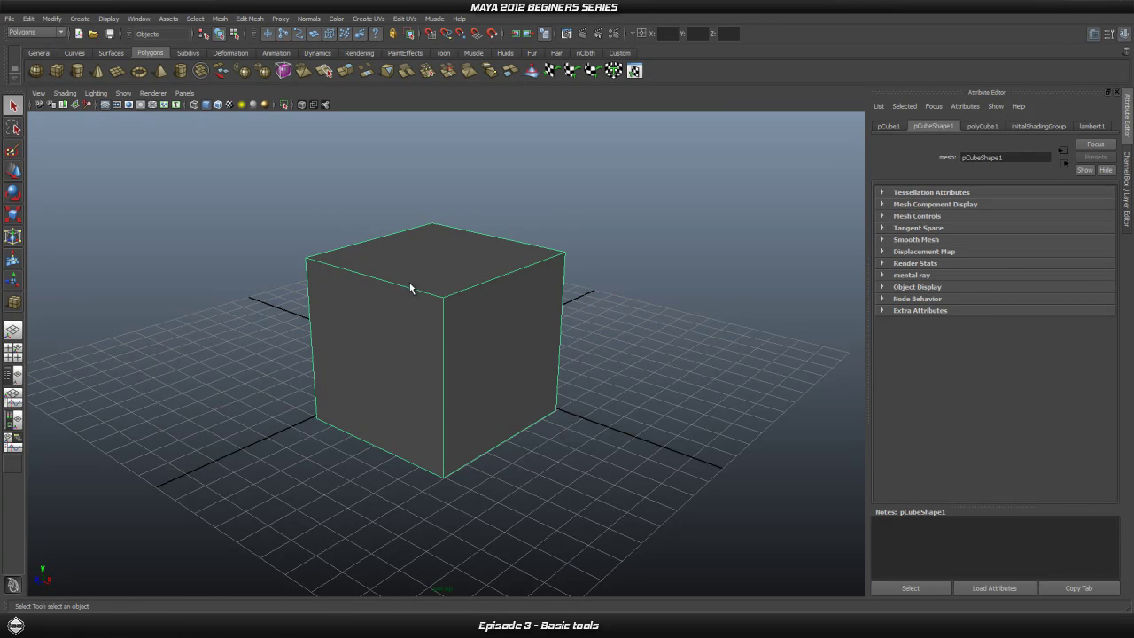
Try the wireframe display and smooth mesh preview on the cube, ending with the unsmoothed shaded display.
key(4)
key(3)
key(1)
key(5)
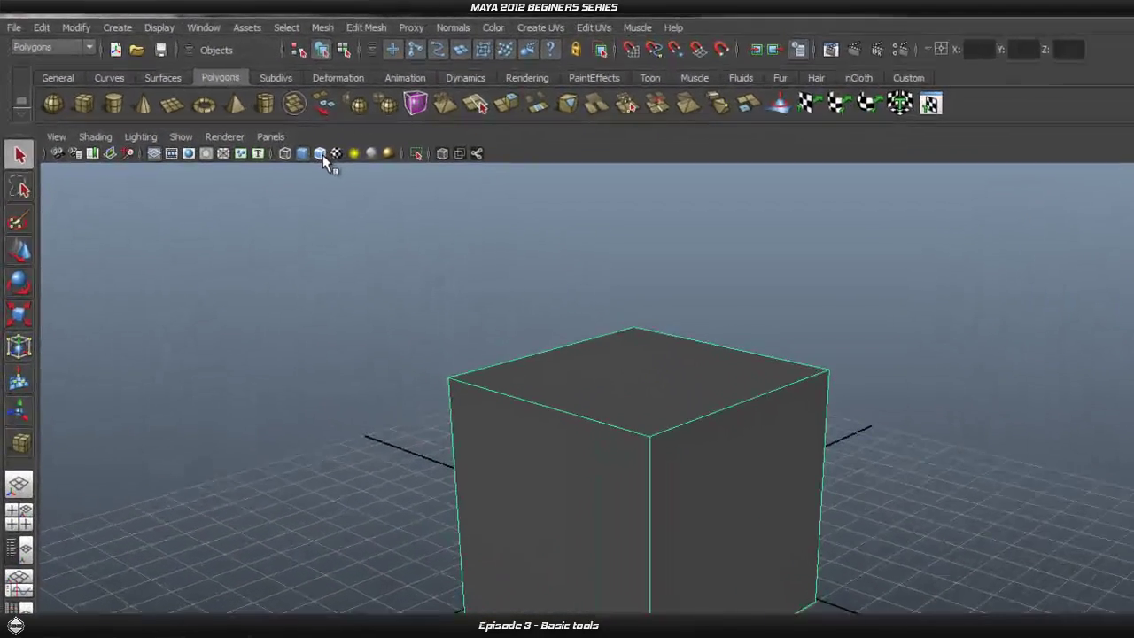
Switch the viewport to wireframe and back to shaded, and try the Wireframe on Shaded option.
key(4)
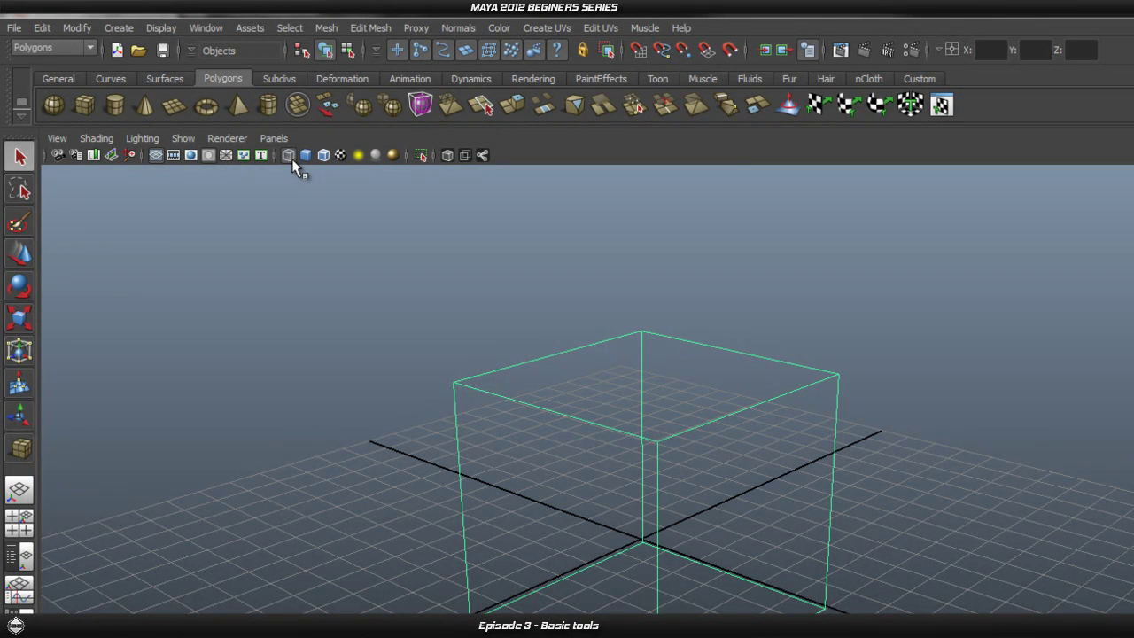
click(304, 158)
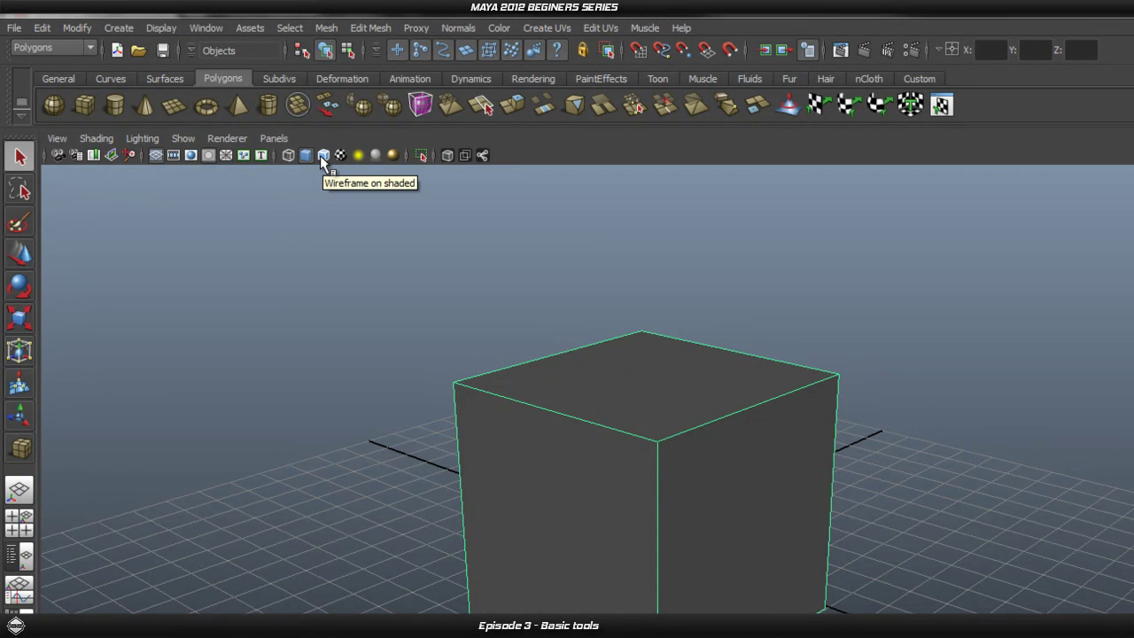
click(322, 157)
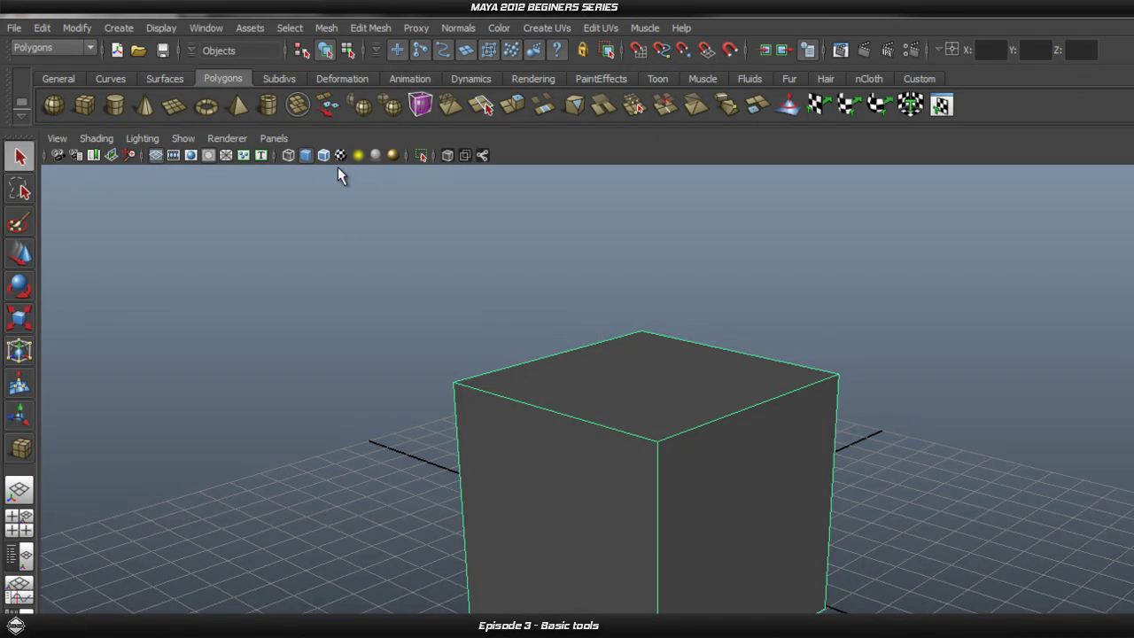
Clear the selection so that the cube is shown shaded without its highlighted edges.
mouse_move(613, 447)
alt+mouse_down()
mouse_move(635, 426)
mouse_move(608, 456)
alt+mouse_up()
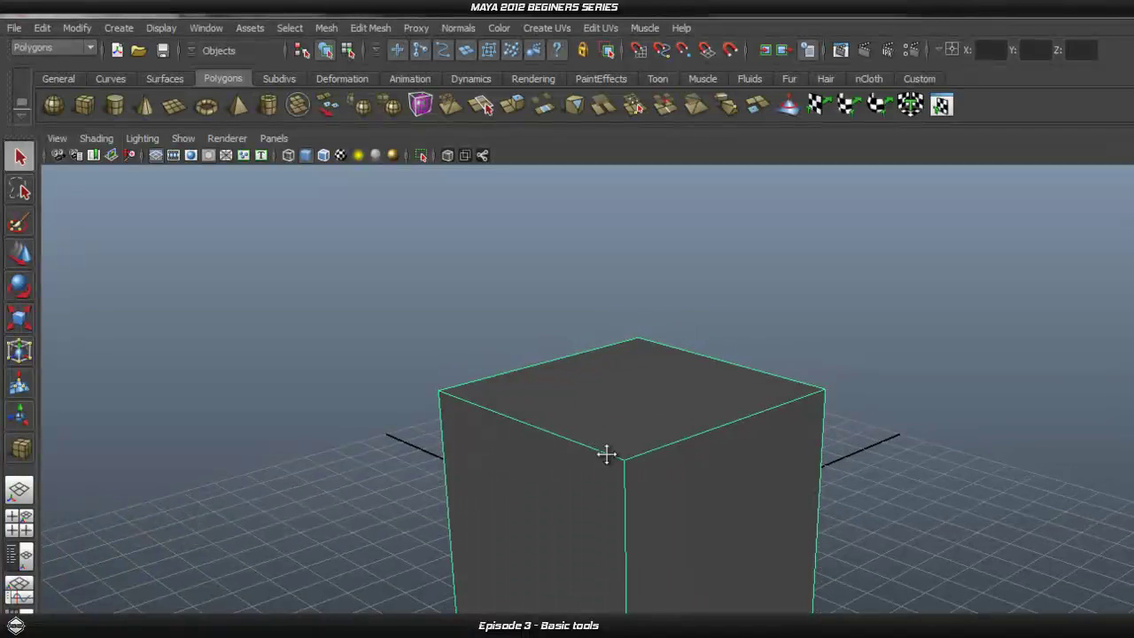
click(883, 423)
click(771, 510)
click(934, 485)
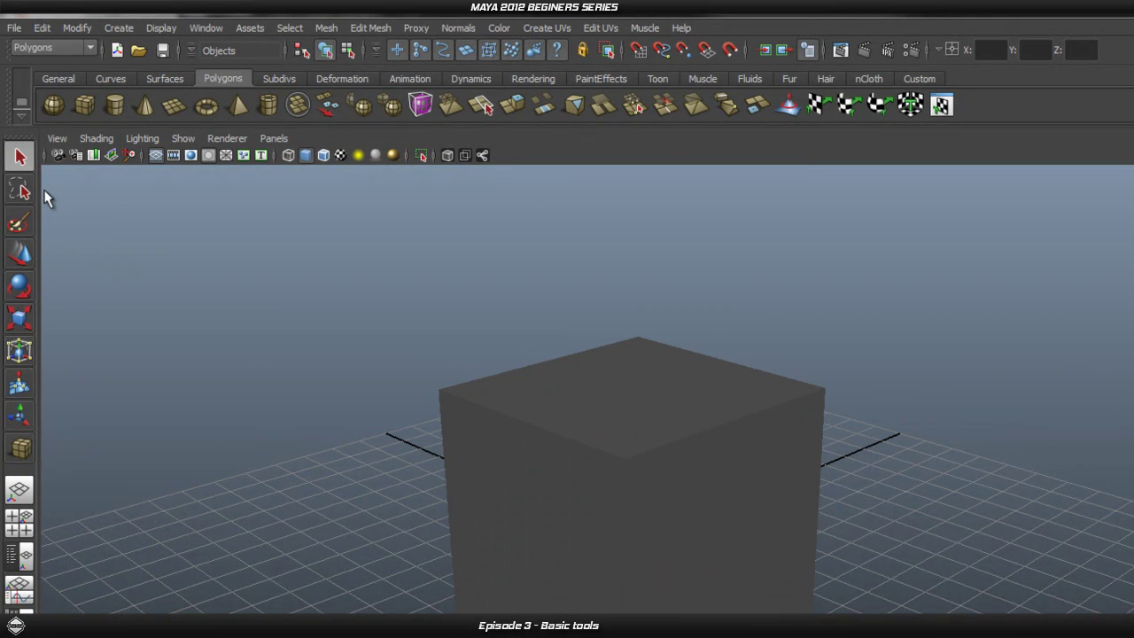
Try the Wireframe on Shaded option, inspecting the cube unselected and selected, and turn the option off again.
click(60, 138)
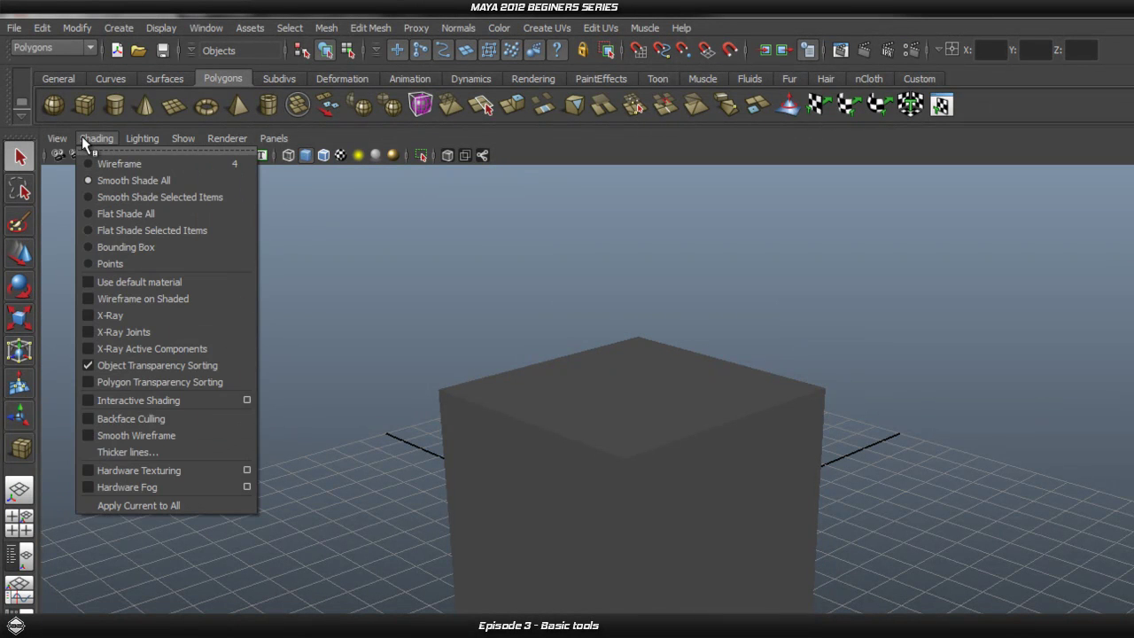
mouse_move(81, 137)
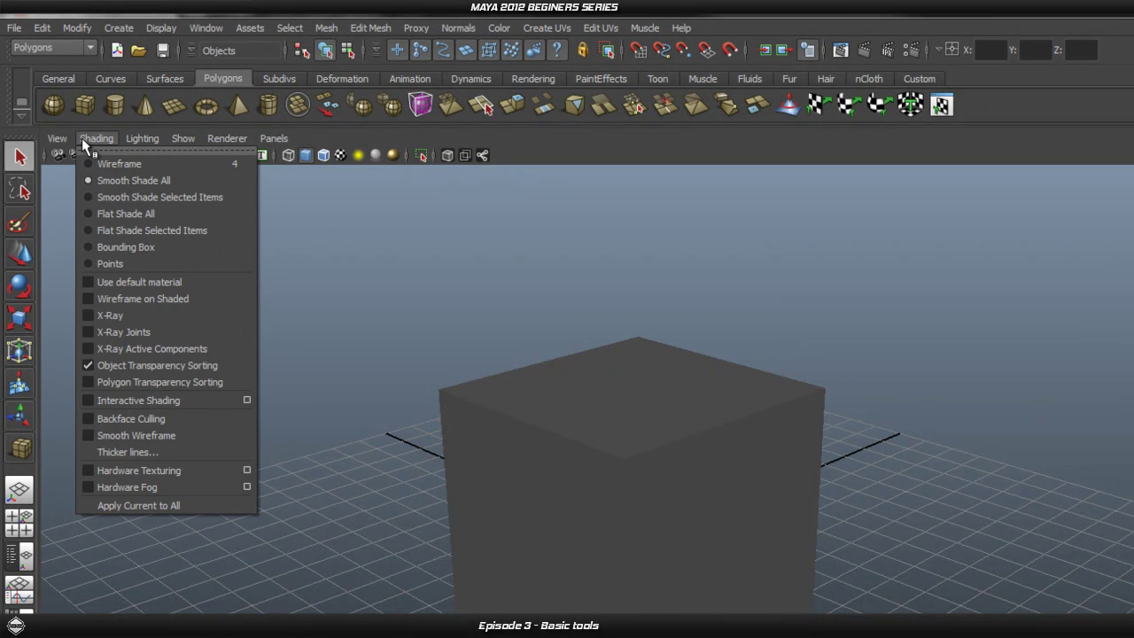
click(171, 301)
mouse_move(316, 370)
alt+mouse_down()
mouse_move(387, 337)
mouse_move(537, 377)
mouse_move(307, 369)
mouse_move(451, 413)
mouse_move(486, 349)
alt+mouse_up()
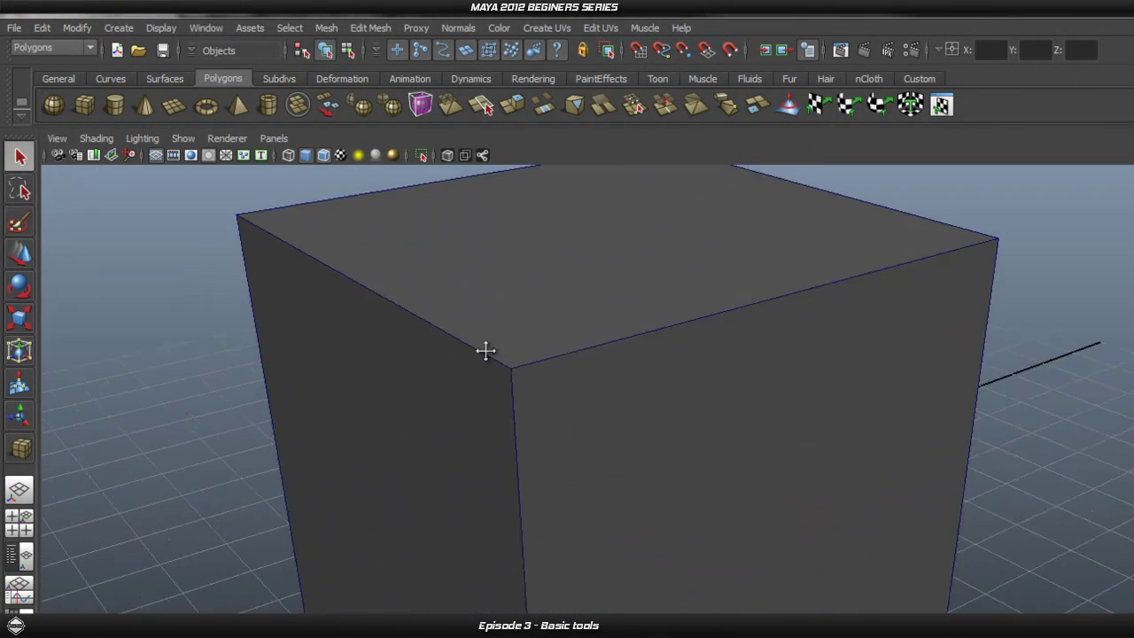
mouse_move(788, 402)
alt+mouse_down()
mouse_move(588, 380)
mouse_move(789, 400)
alt+mouse_up()
click(660, 429)
scroll(664, 438, down, 5)
click(96, 138)
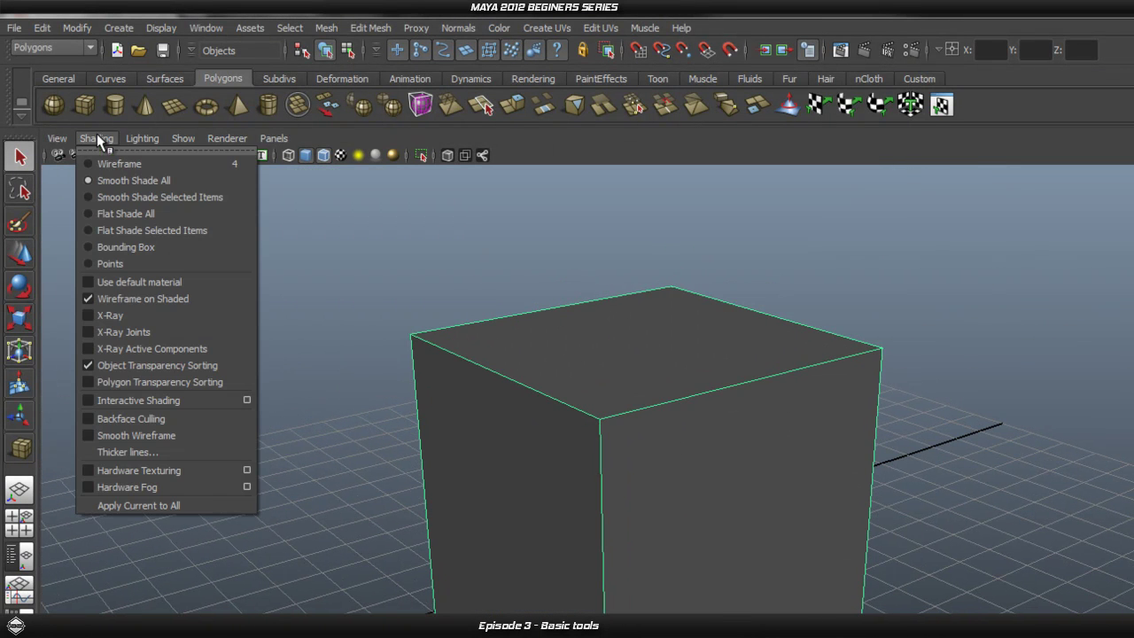
click(152, 298)
Compare the plain shaded cube with its selection cleared and with the cube selected again.
click(1000, 430)
alt+drag(1000, 431, 729, 448)
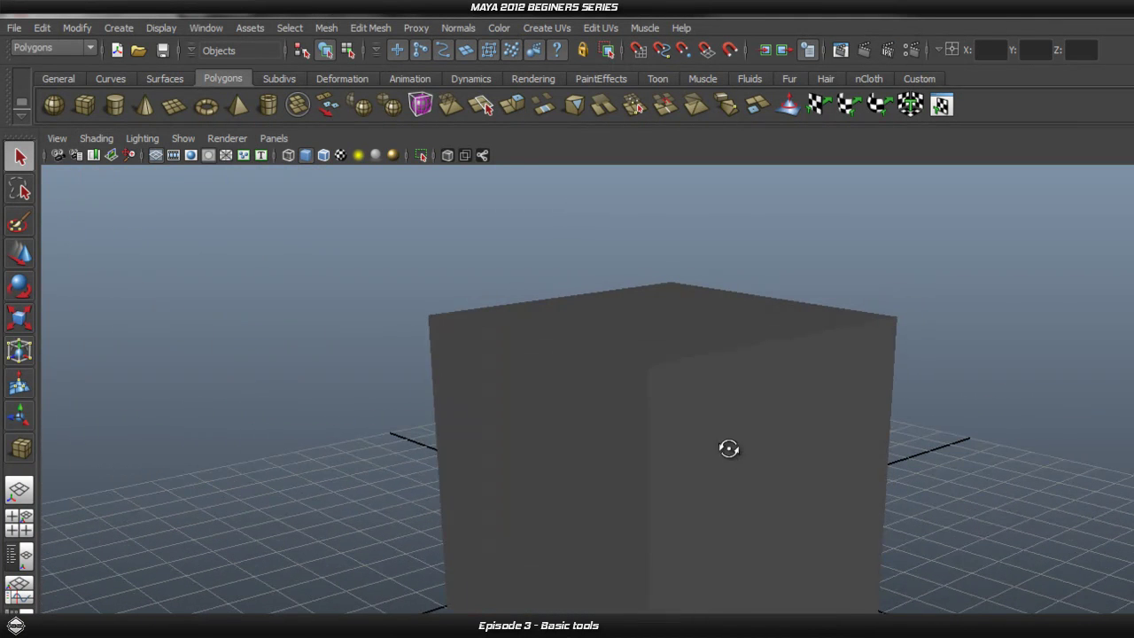
click(788, 393)
alt+drag(828, 380, 805, 392)
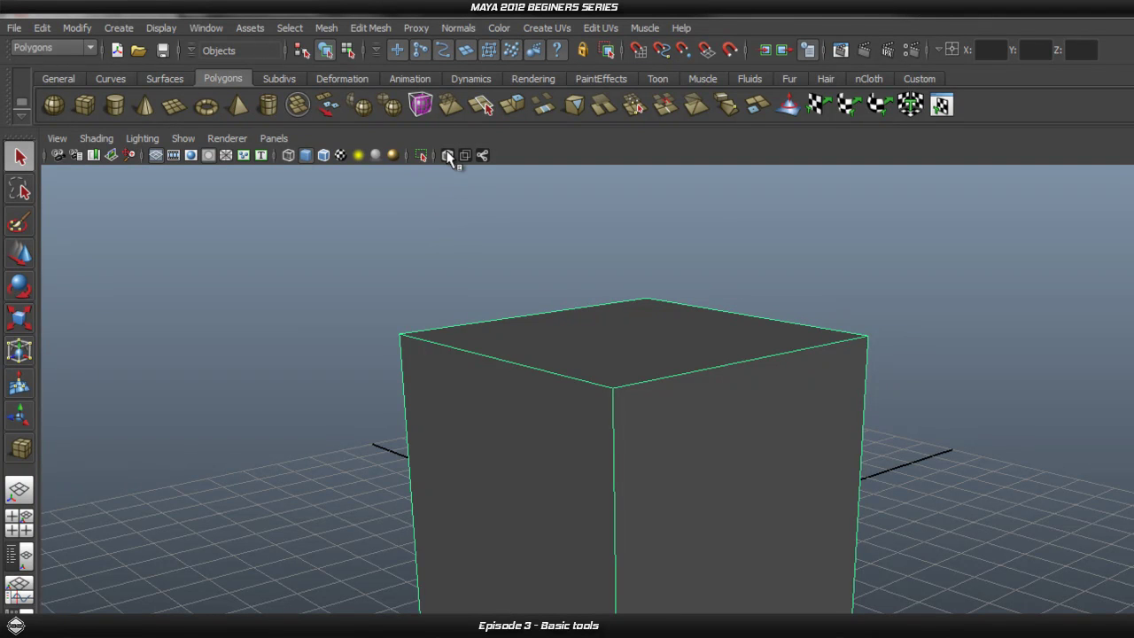
Try the X-Ray display on the cube from several angles, turn it off and clear the selection.
click(447, 155)
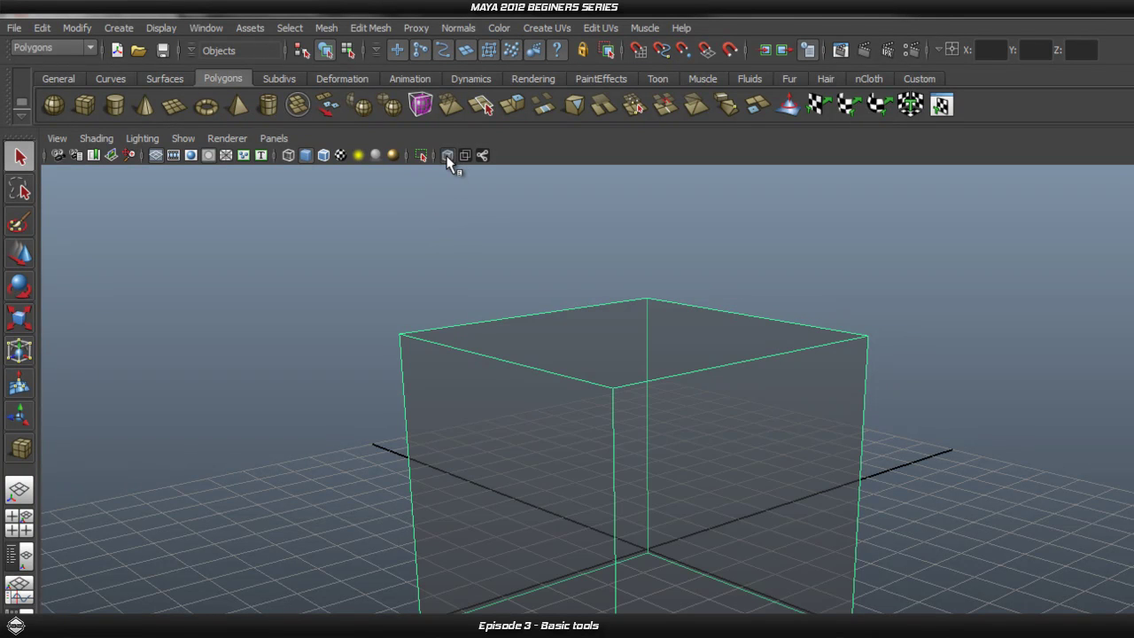
alt+drag(906, 460, 668, 511)
right_drag(635, 438, 641, 434)
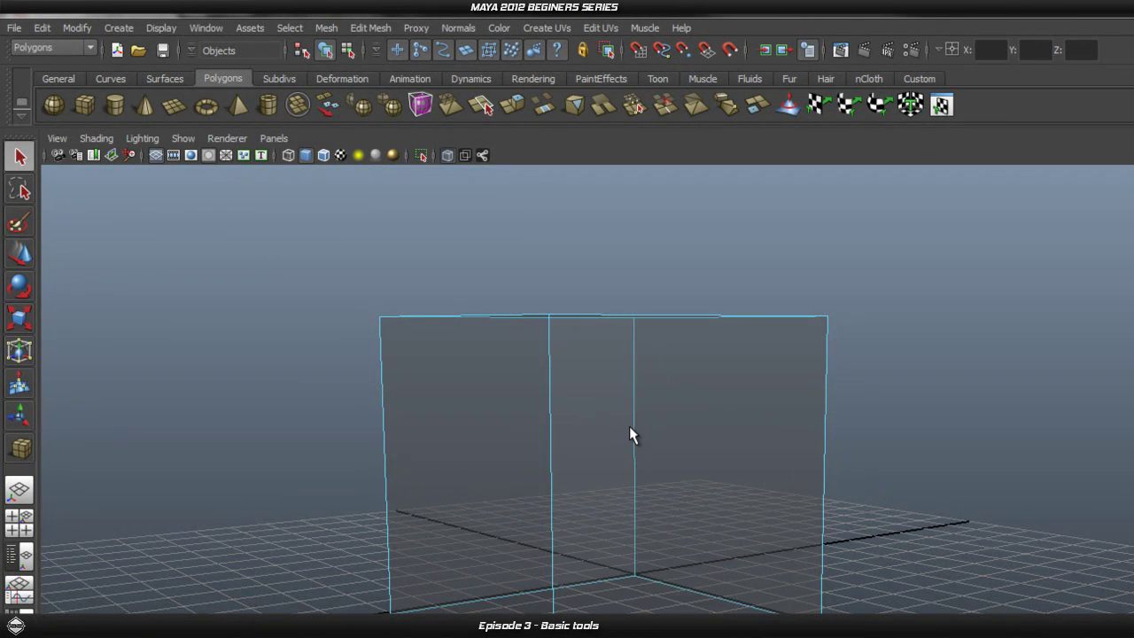
click(634, 425)
alt+drag(874, 451, 731, 458)
right_drag(566, 473, 629, 454)
drag(608, 425, 397, 232)
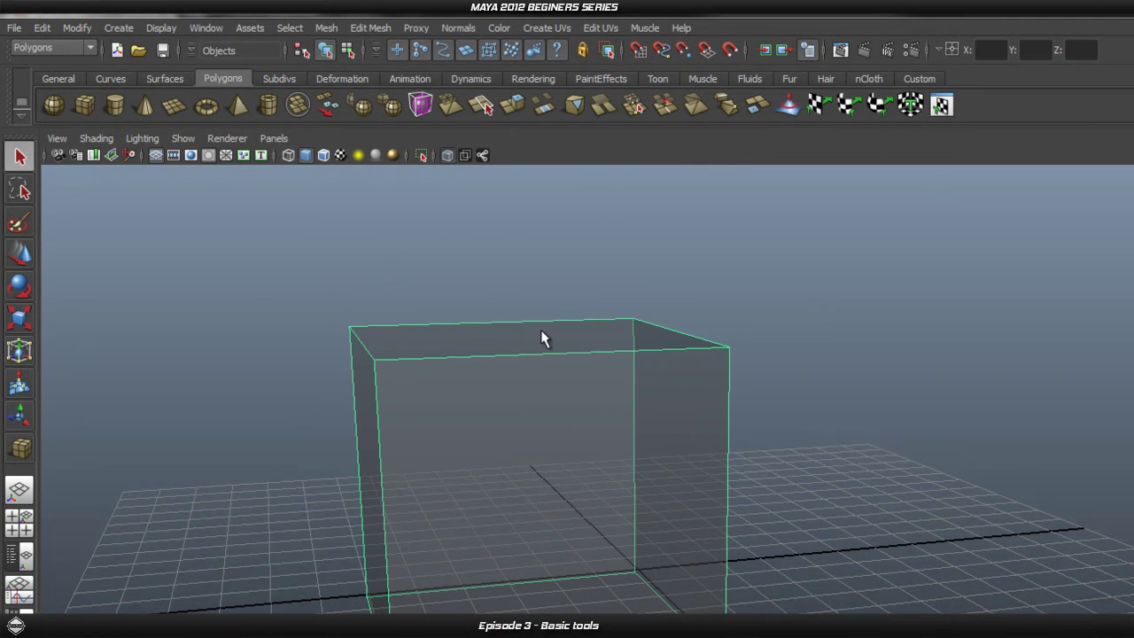
click(448, 155)
click(849, 387)
mouse_move(652, 420)
alt+mouse_down()
mouse_move(689, 419)
mouse_move(665, 415)
mouse_move(671, 426)
alt+mouse_up()
scroll(689, 423, down, 3)
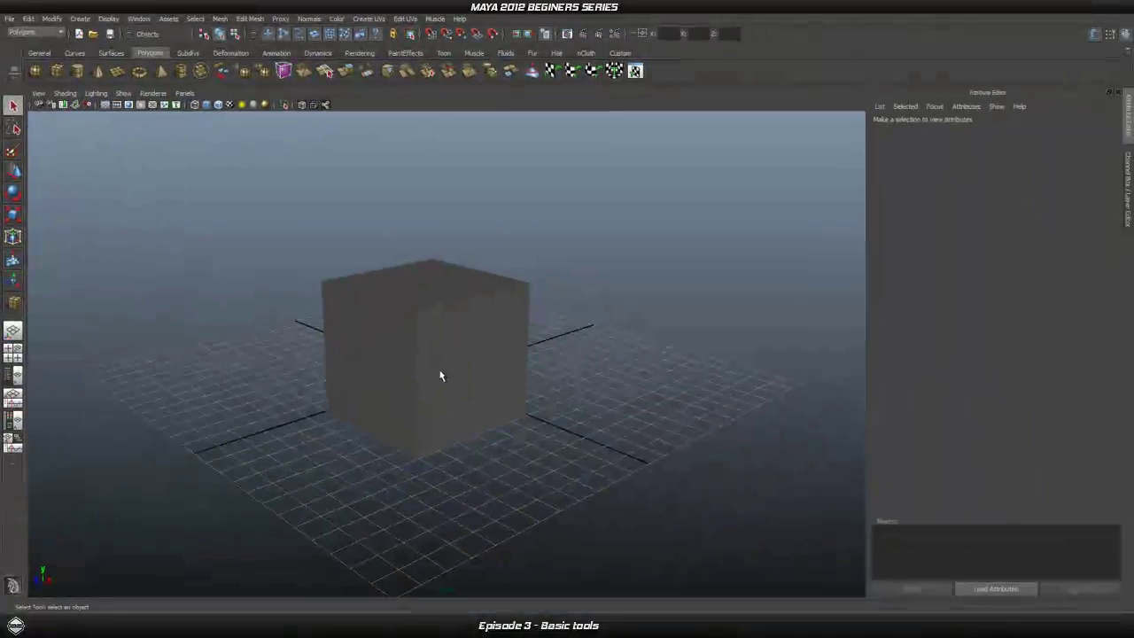
Select the cube and switch back and forth between the Attribute Editor and the Channel Box, ending with the Channel Box.
click(441, 375)
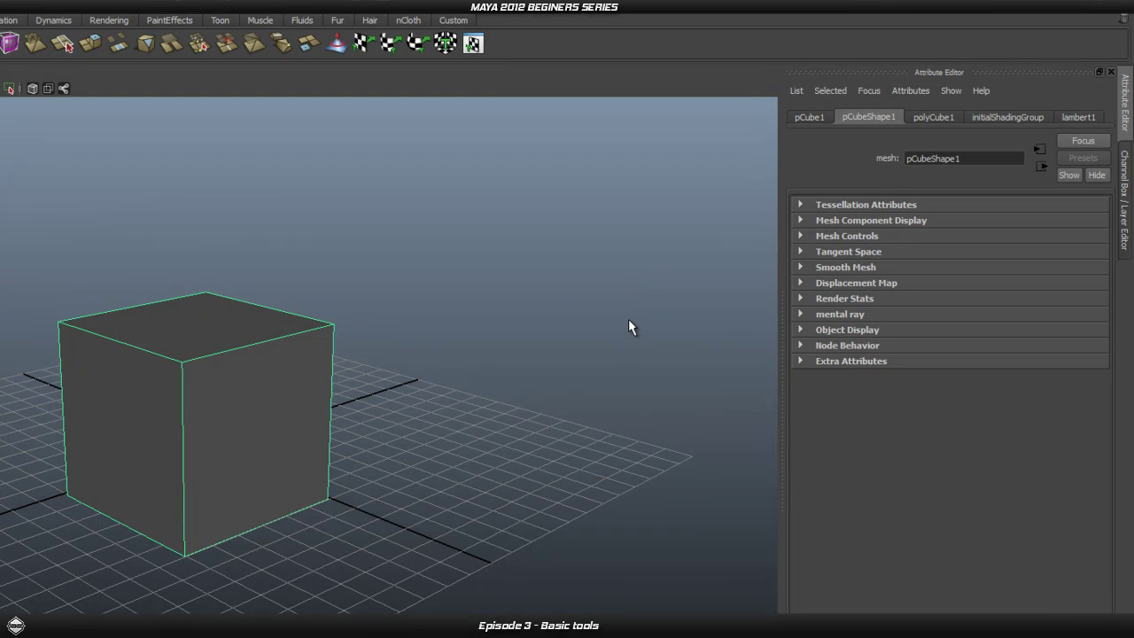
key(ctrl+a)
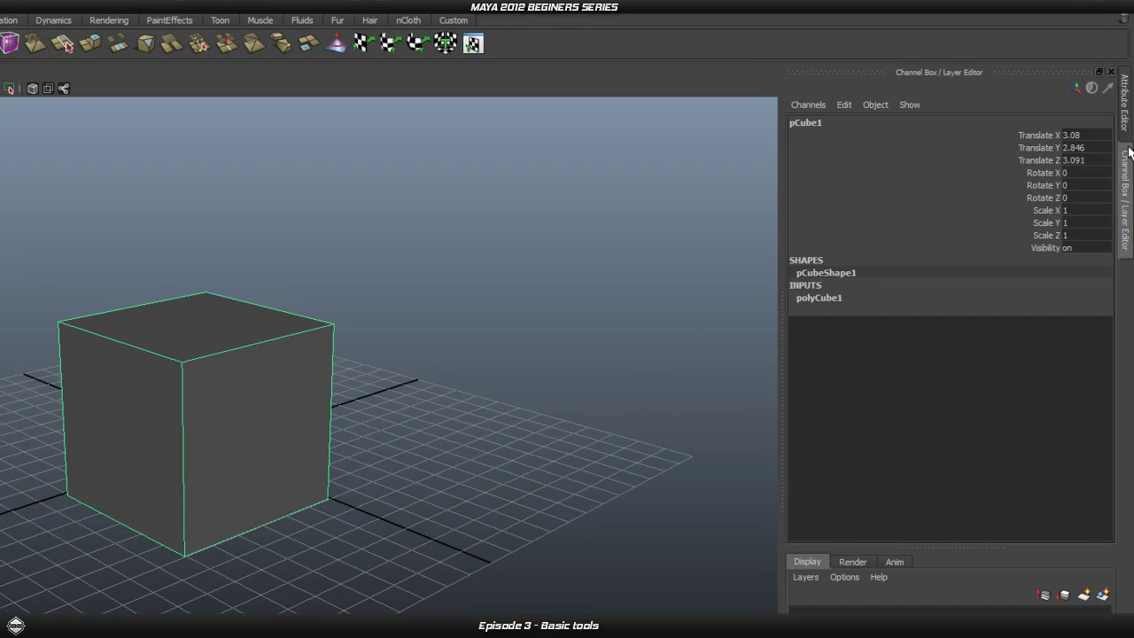
click(1125, 117)
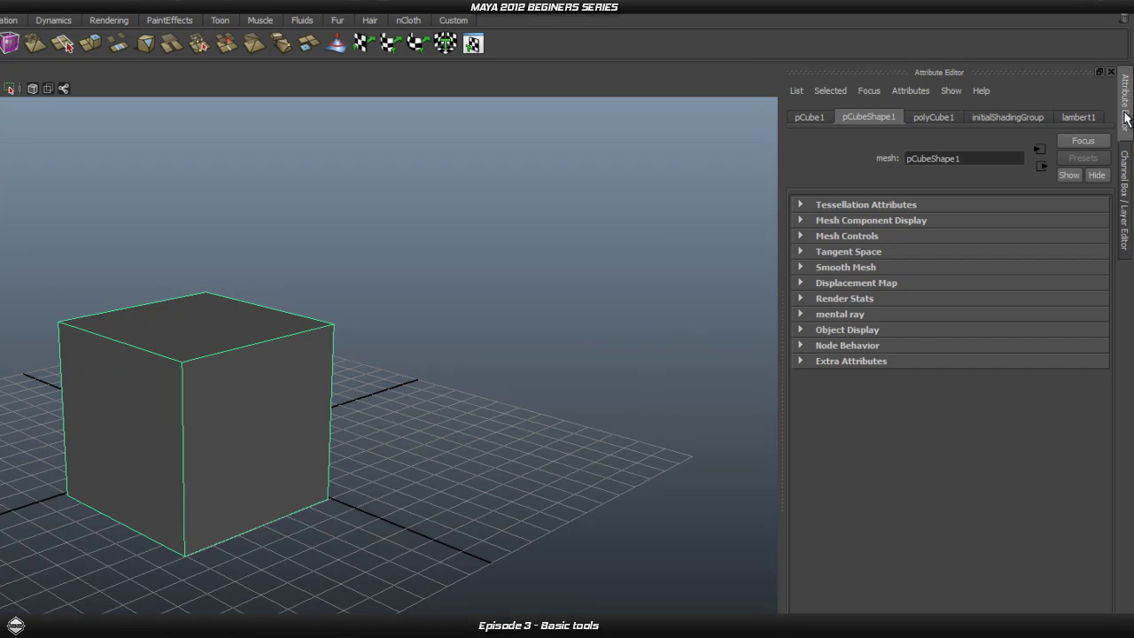
click(1127, 220)
click(1125, 124)
click(1125, 186)
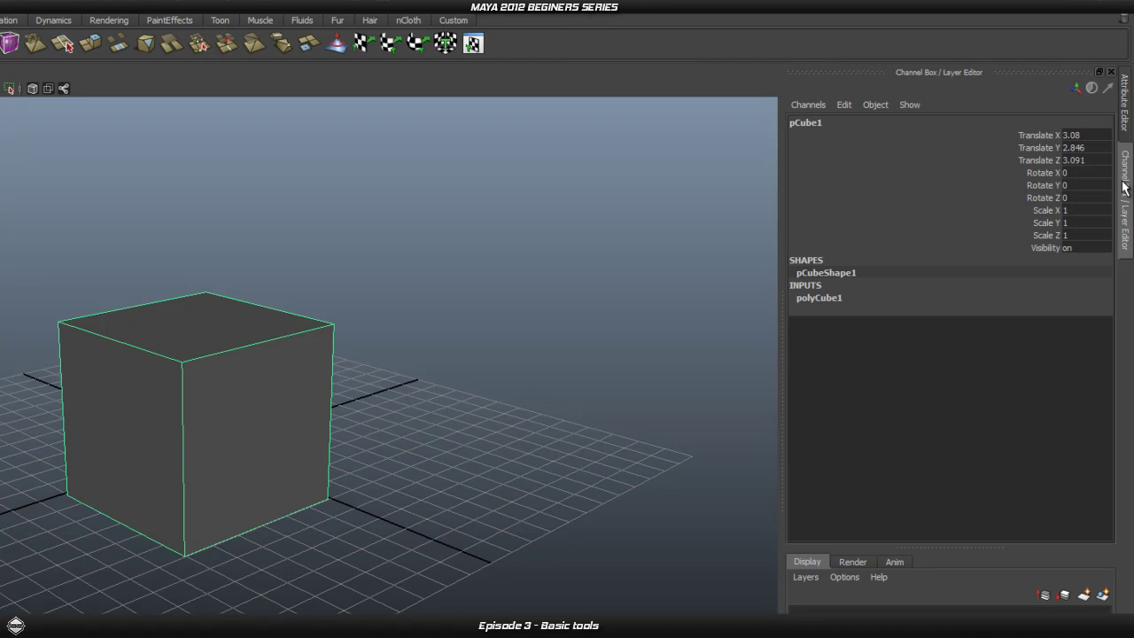
key(ctrl+a)
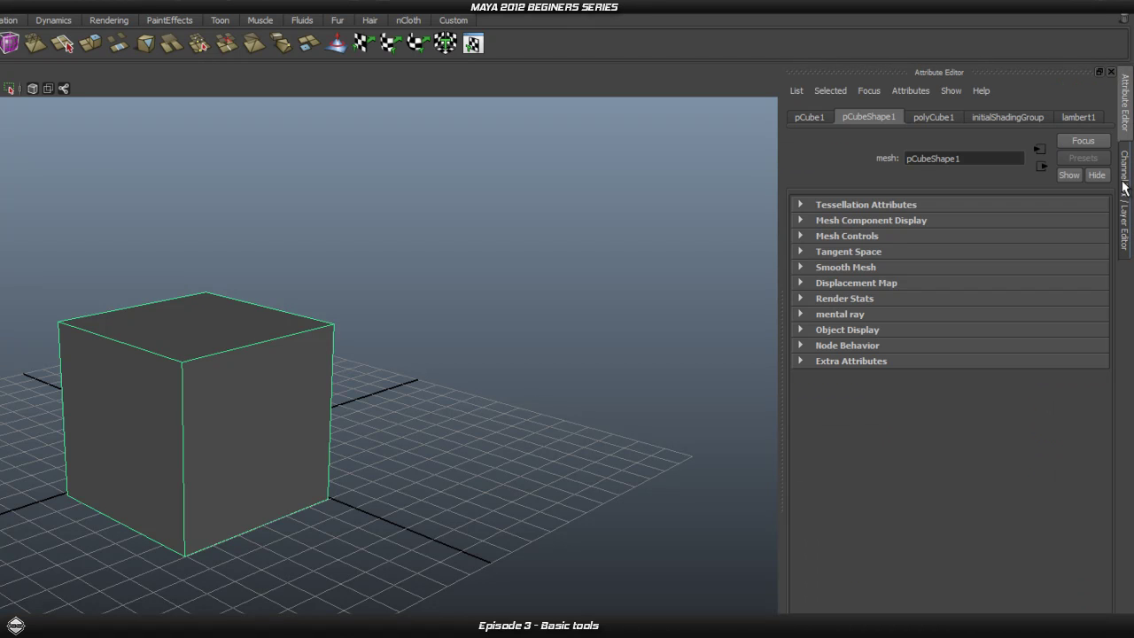
click(1124, 186)
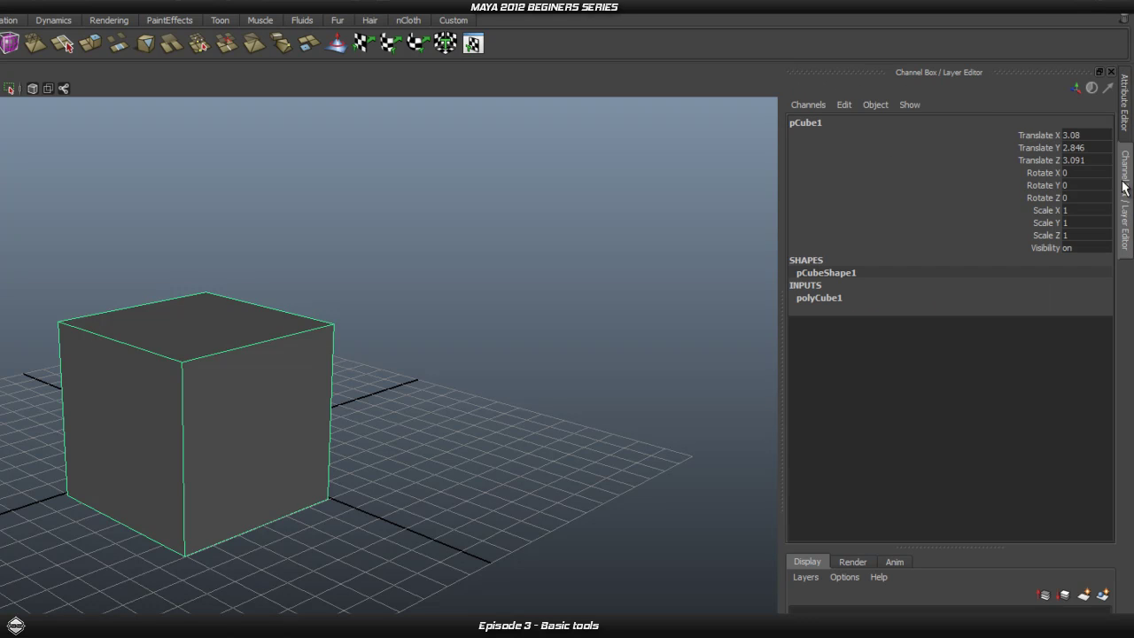
key(ctrl+a)
click(1127, 223)
Examine the cube's transform channels in the Channel Box, clear the selection and reselect the cube with the Move tool.
alt+middle_drag(322, 331, 353, 386)
scroll(370, 360, up, 2)
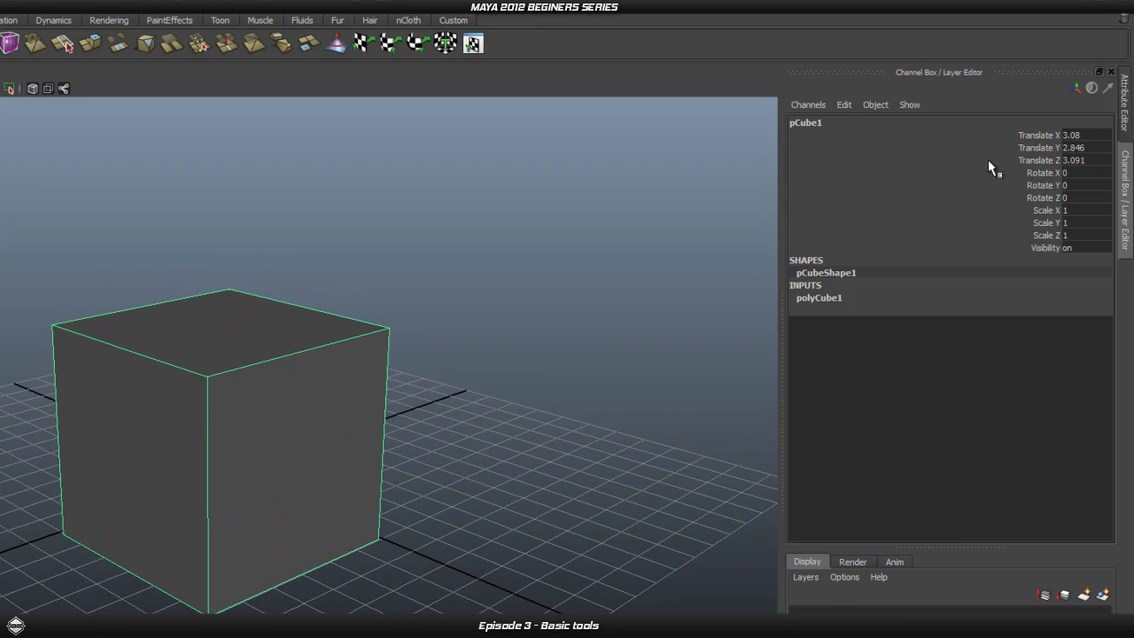
click(1039, 135)
click(873, 308)
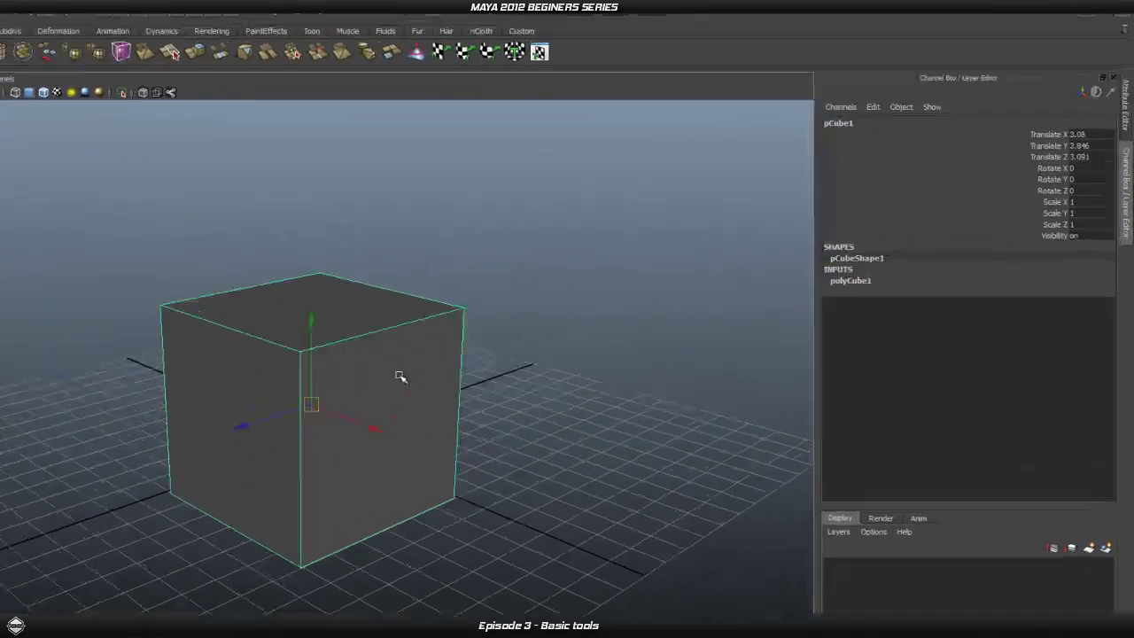
right_drag(514, 345, 541, 334)
mouse_move(316, 395)
right_down()
mouse_move(286, 392)
mouse_move(282, 408)
mouse_move(337, 393)
right_up()
click(403, 341)
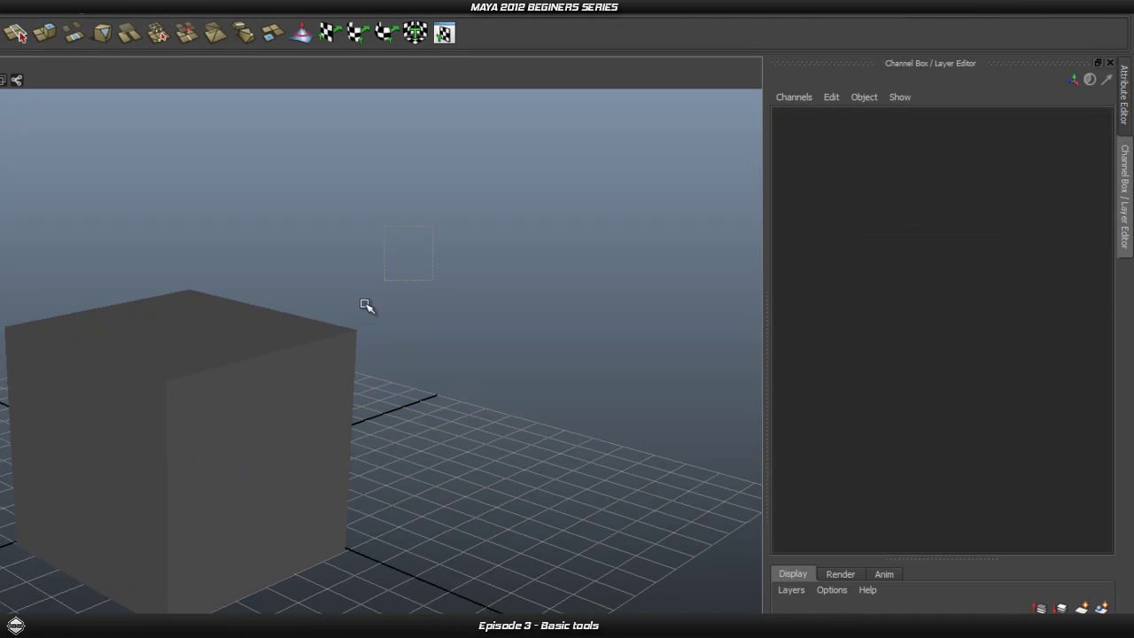
drag(433, 615, 433, 615)
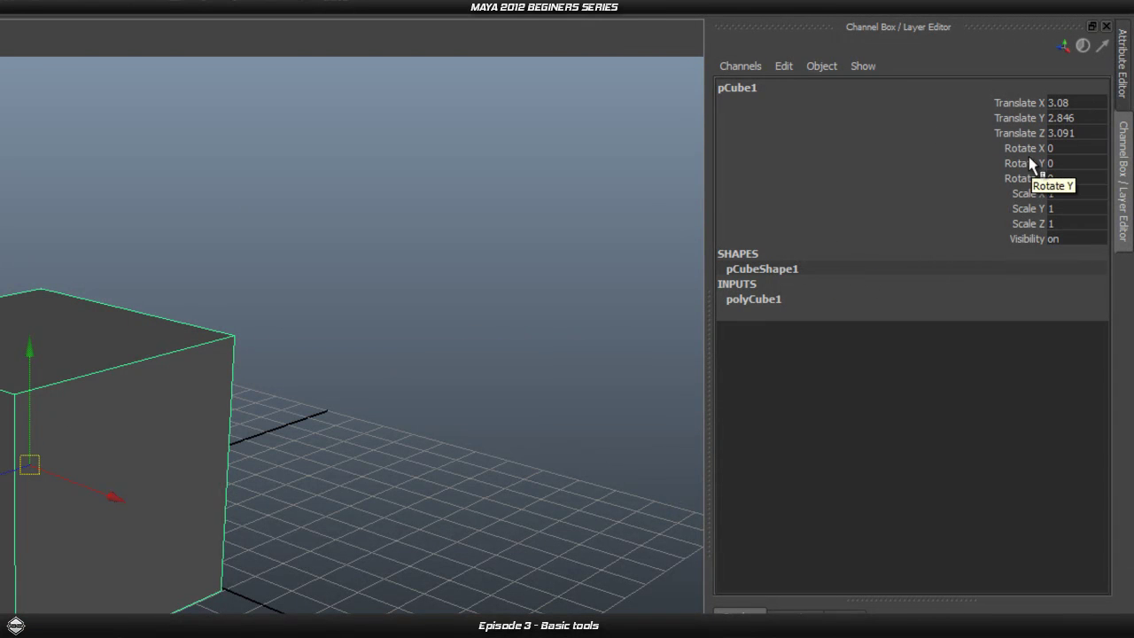
Examine the cube's polyCube1 size and subdivision inputs, select the Depth channel and return to the Move tool.
click(744, 301)
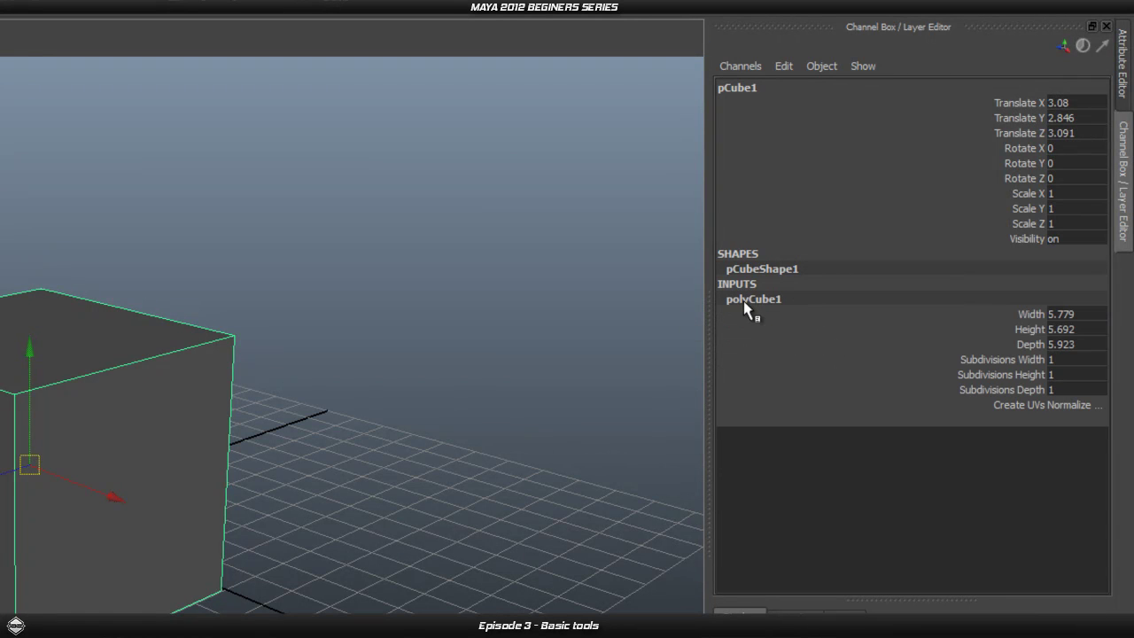
click(1035, 347)
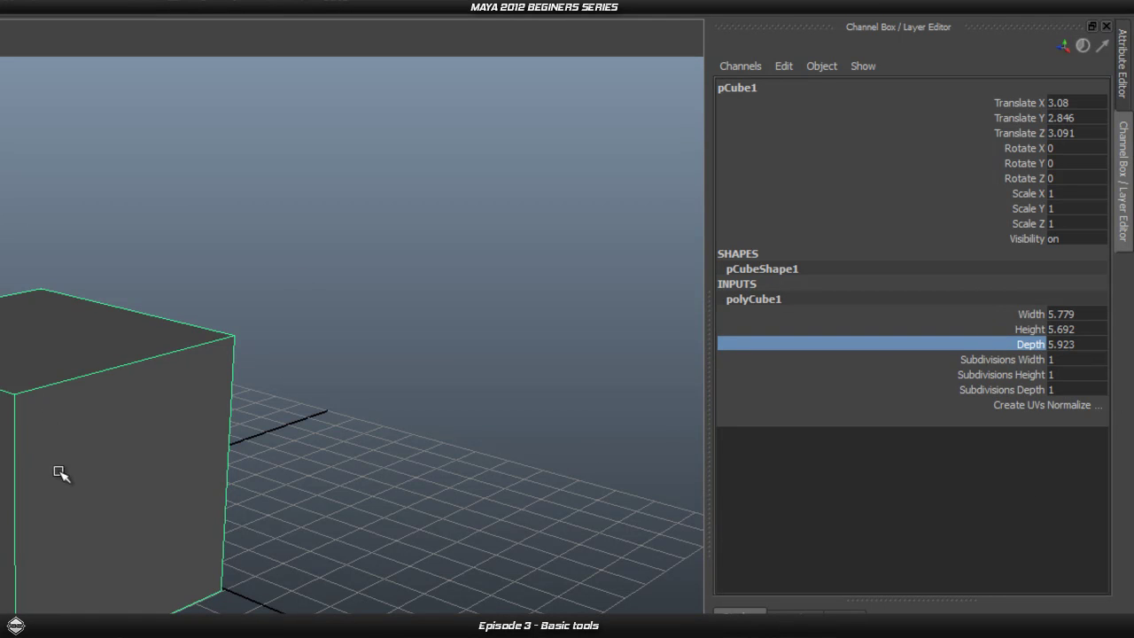
key(w)
alt+drag(100, 413, 242, 415)
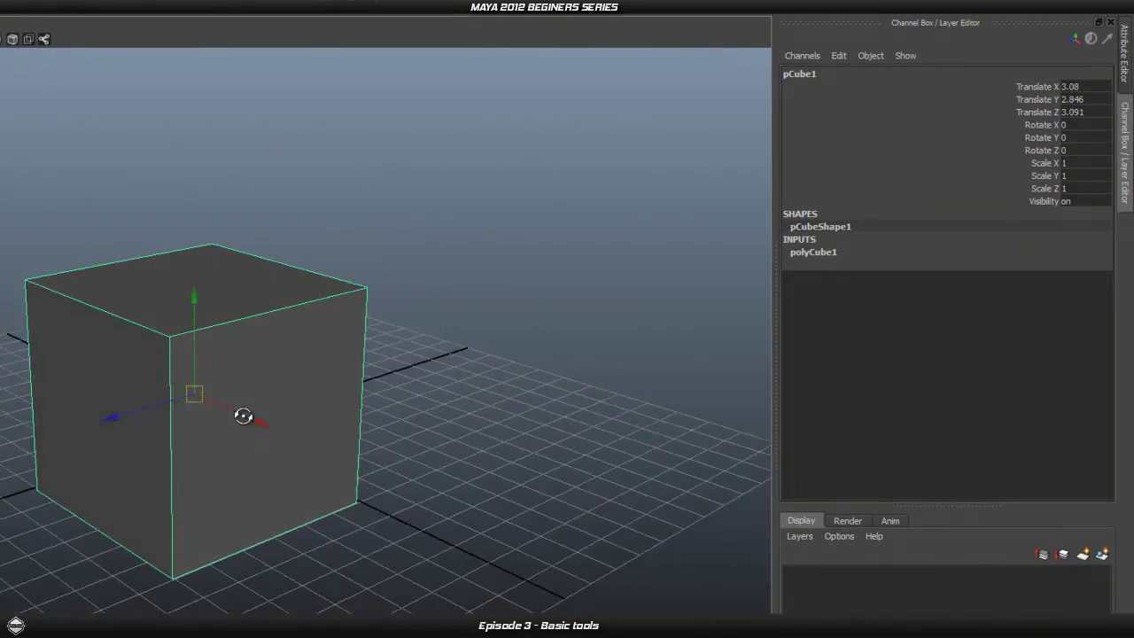
Set the cube's Translate X, Translate Y and Translate Z to 0.
double_click(1094, 86)
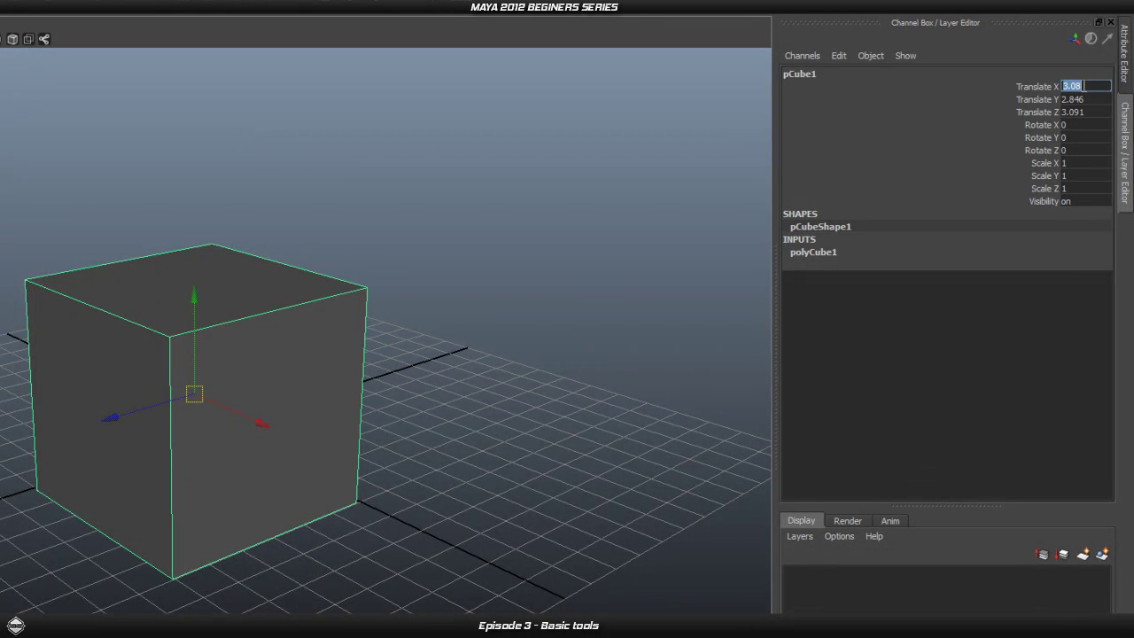
text(0)
key(Tab)
text(0)
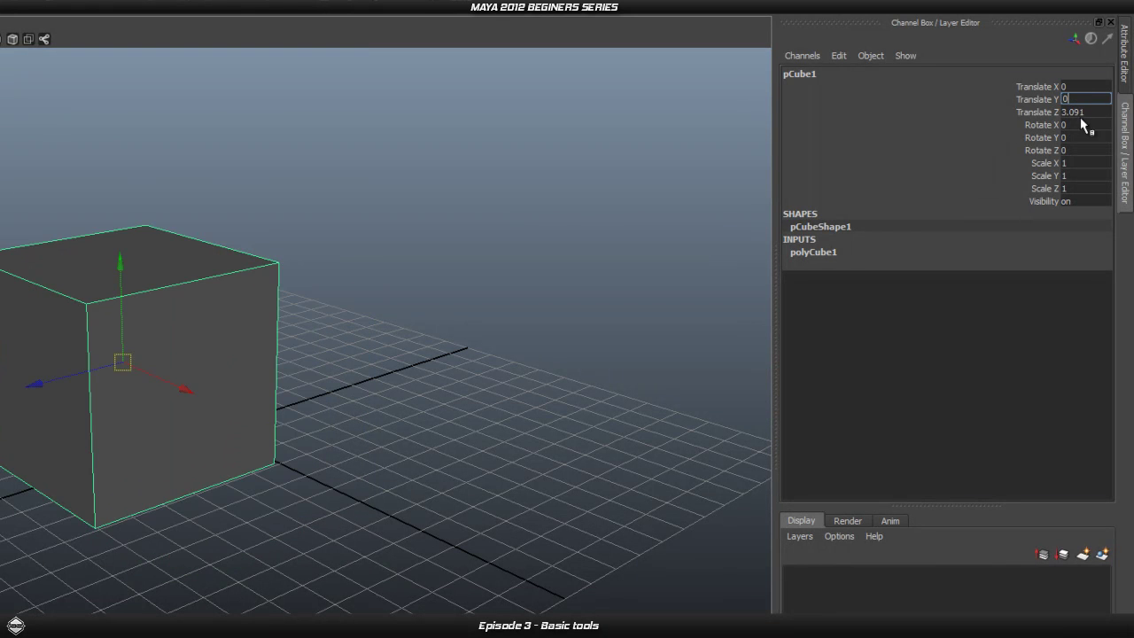
key(Tab)
text(0)
key(Return)
Deselect and reselect the cube and examine its position relative to the grid origin from several angles.
click(446, 304)
click(306, 411)
scroll(277, 517, up, 1)
scroll(276, 517, down, 1)
mouse_move(276, 518)
alt+middle_down()
mouse_move(273, 442)
mouse_move(267, 512)
alt+middle_up()
alt+drag(267, 511, 170, 510)
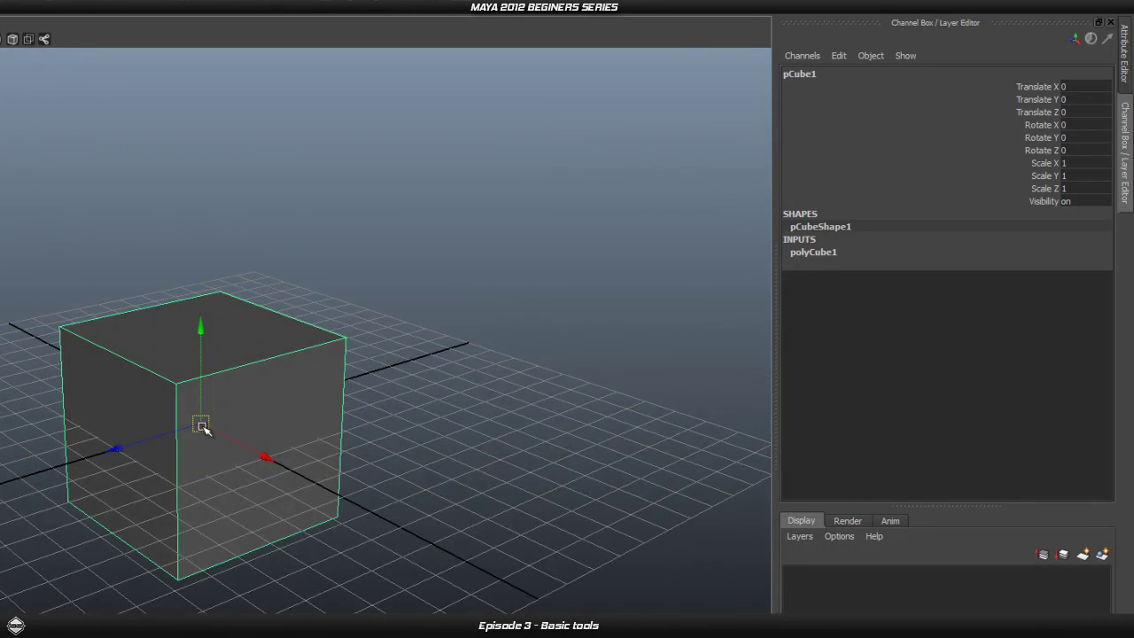
alt+drag(194, 389, 142, 487)
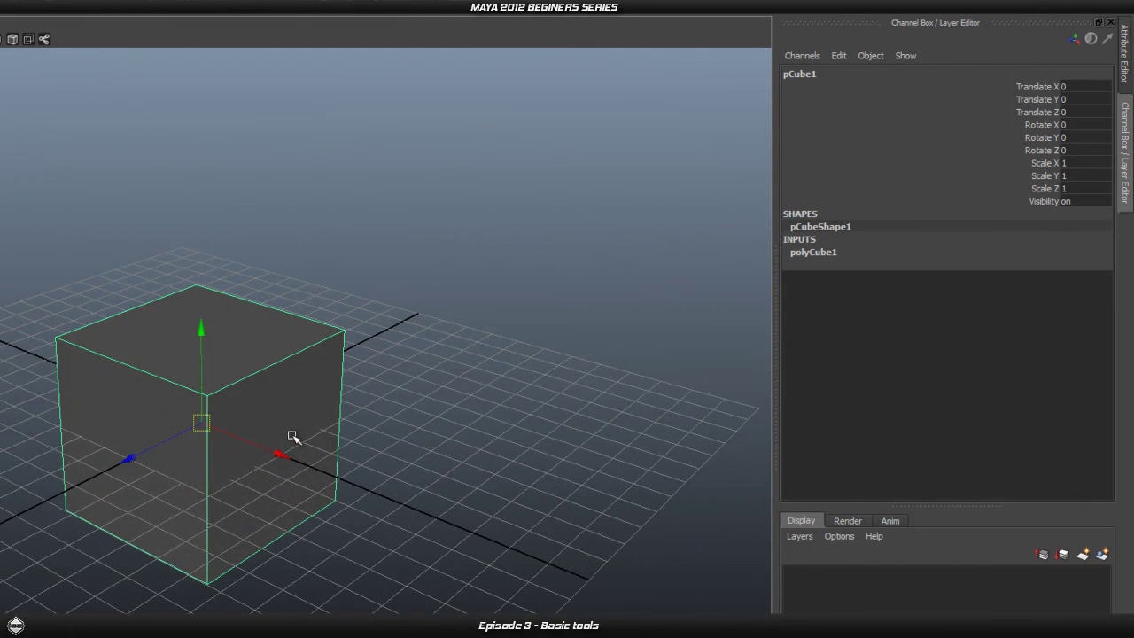
alt+middle_drag(243, 448, 218, 450)
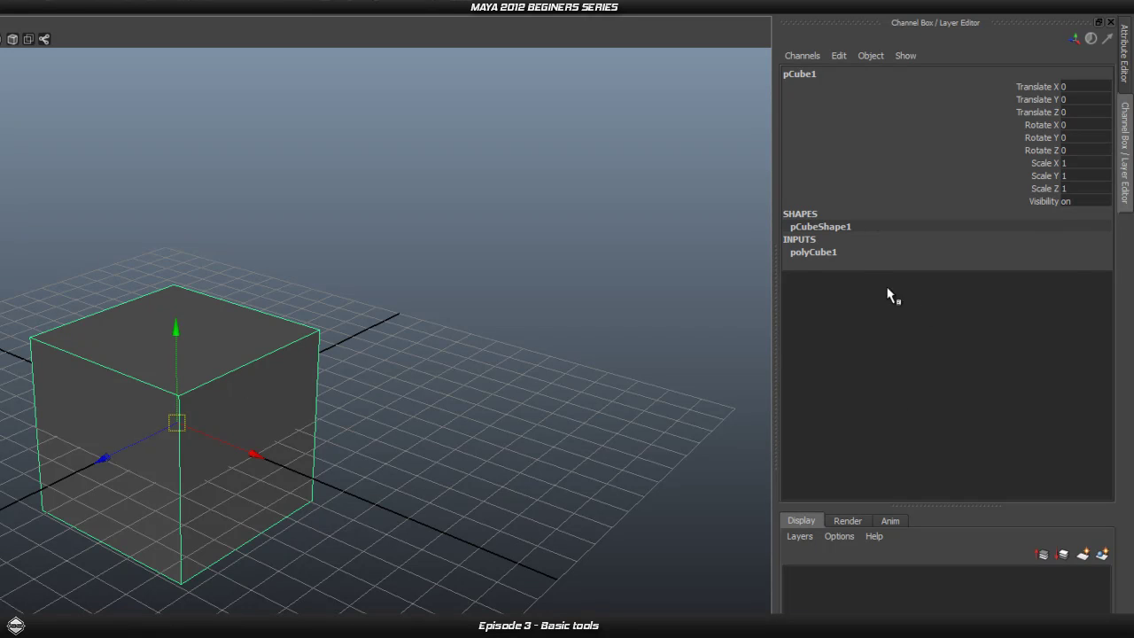
Expand the cube's polyCube1 inputs and set its Width to 10.
click(845, 254)
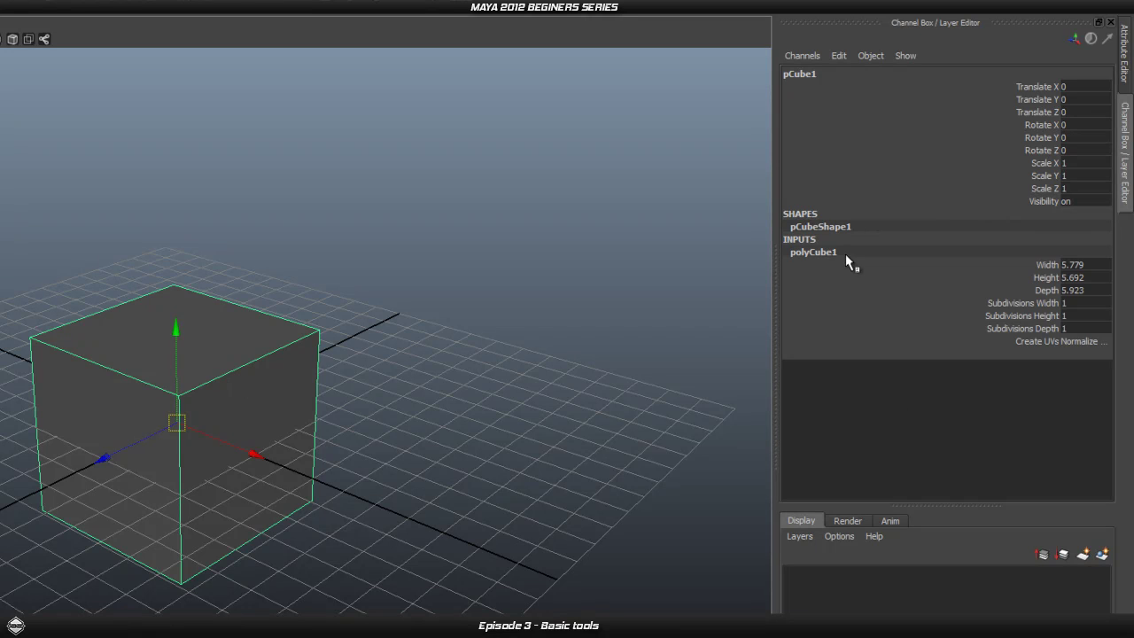
click(1047, 265)
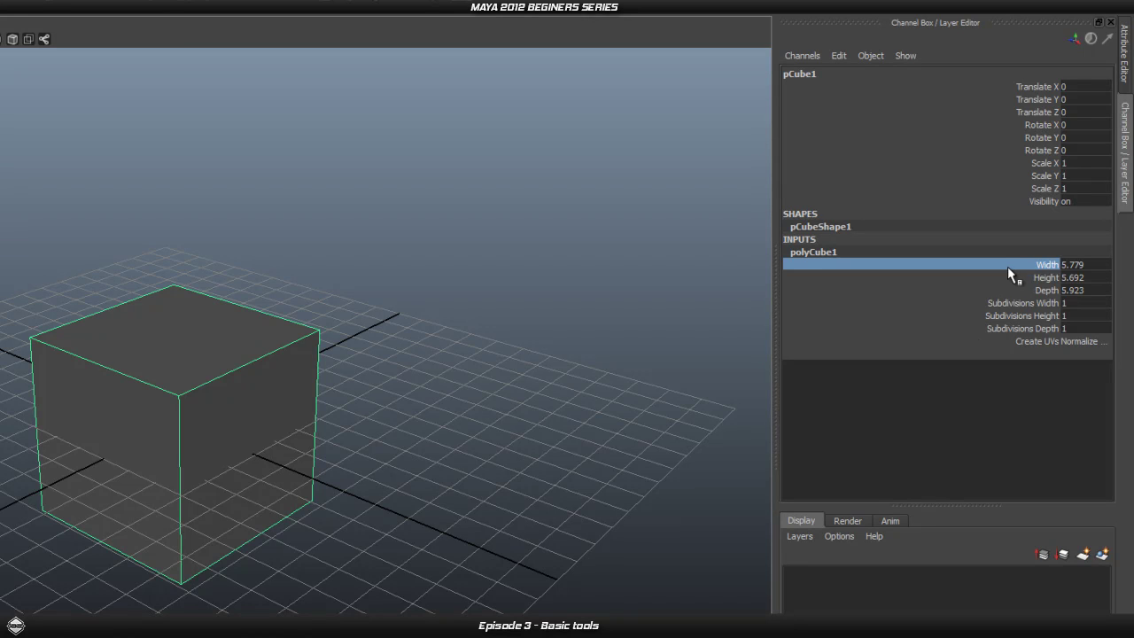
click(1078, 263)
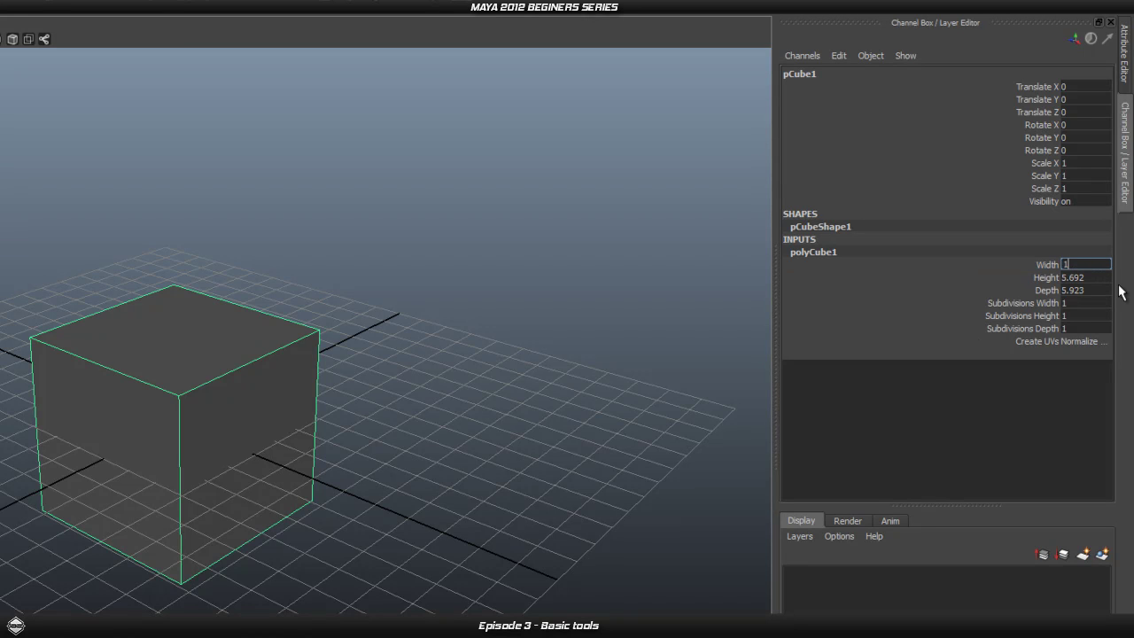
text(100)
key(BackSpace)
key(Return)
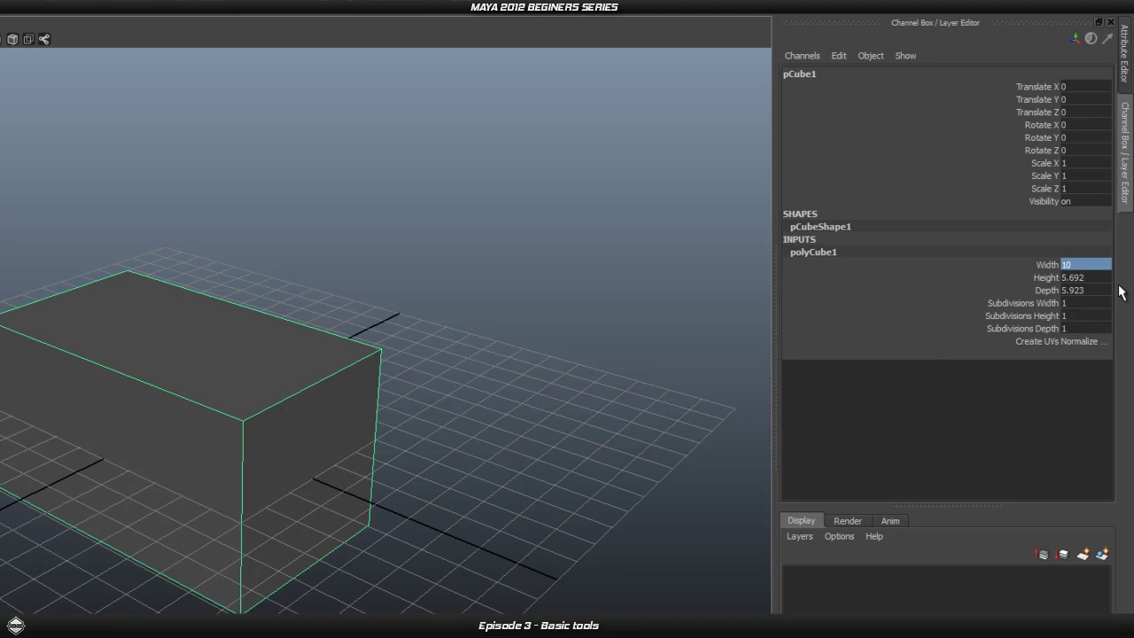
Adjust the cube's Width interactively in the viewport to 6 and make Height the active channel.
click(1044, 266)
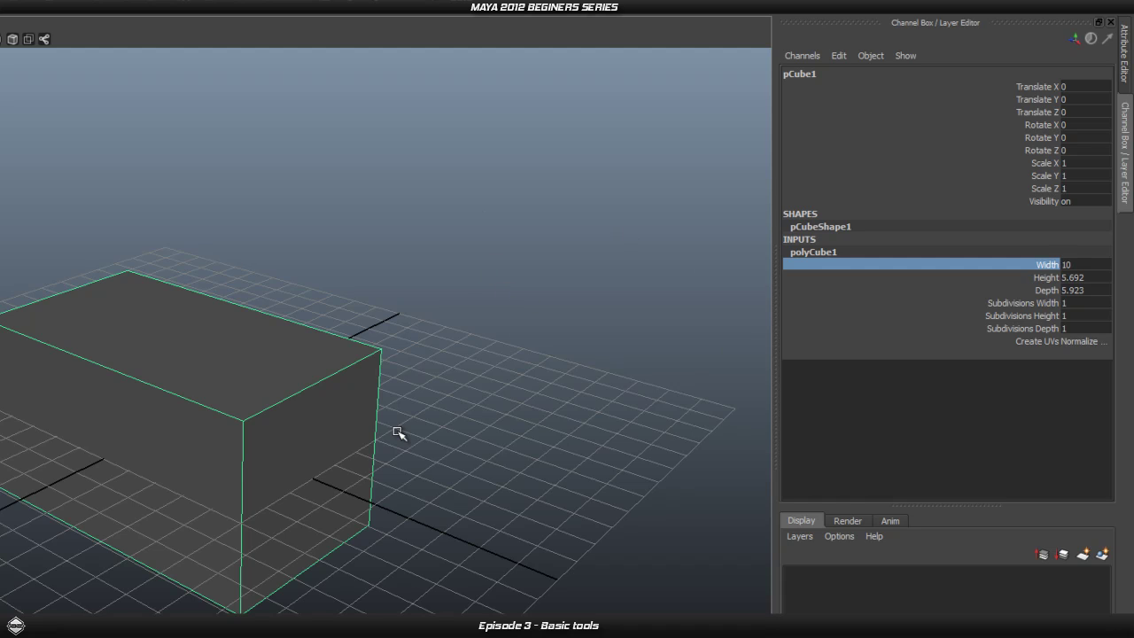
alt+middle_drag(535, 375, 529, 257)
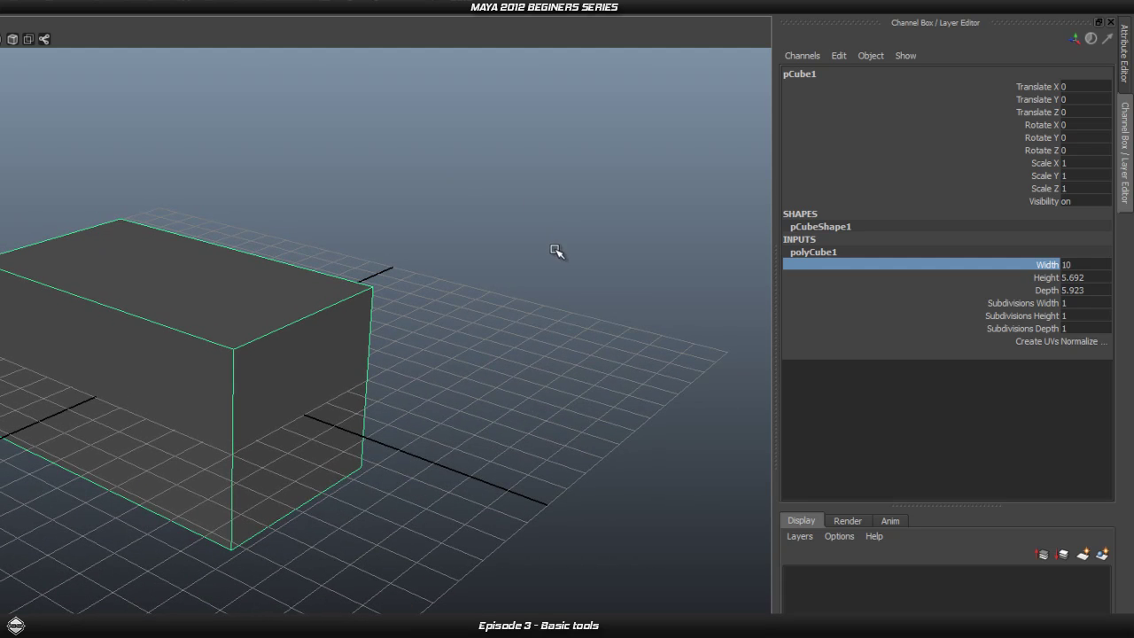
middle_drag(584, 231, 571, 284)
click(1010, 281)
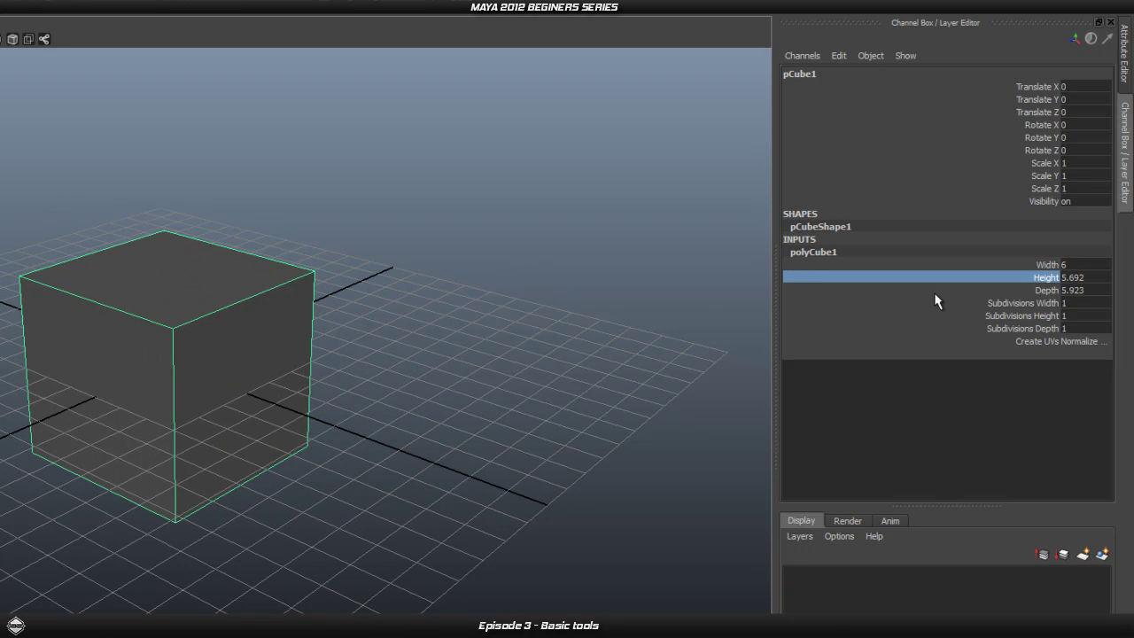
Adjust the cube's Height to about 11.492 and Depth to about 13.823 interactively in the viewport.
middle_drag(590, 296, 567, 291)
click(1039, 293)
middle_drag(396, 286, 535, 285)
Raise the cube's Subdivisions Width to 5, Subdivisions Height to 9 and Subdivisions Depth to 7 interactively, then deselect it.
click(996, 306)
click(1019, 315)
middle_drag(435, 281, 492, 272)
click(964, 329)
middle_drag(425, 284, 435, 286)
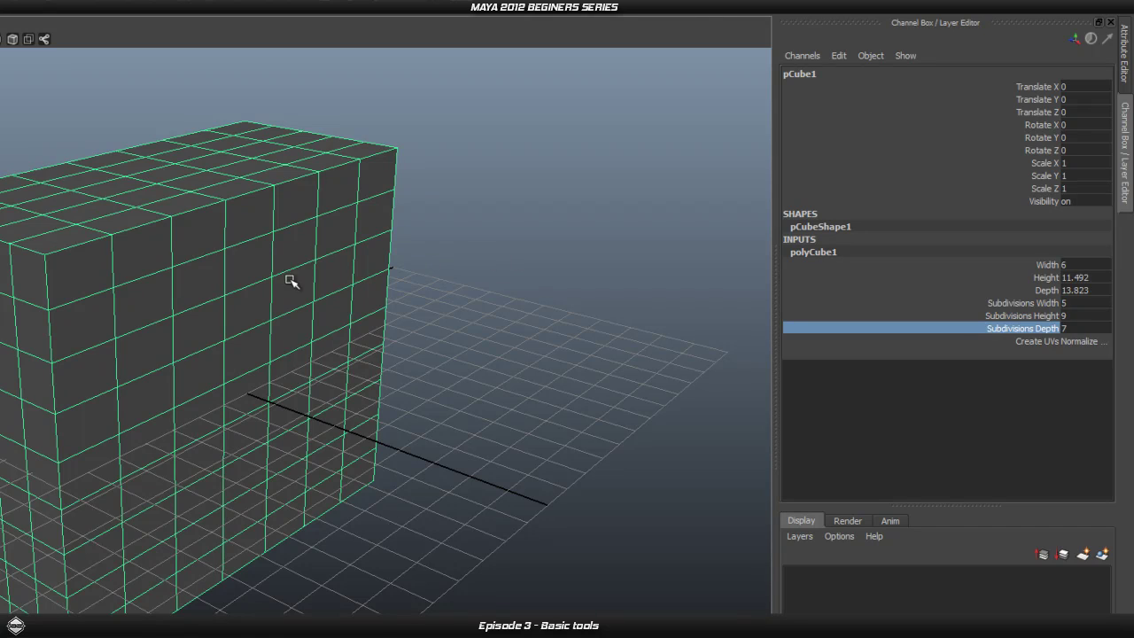
click(570, 245)
scroll(466, 291, down, 2)
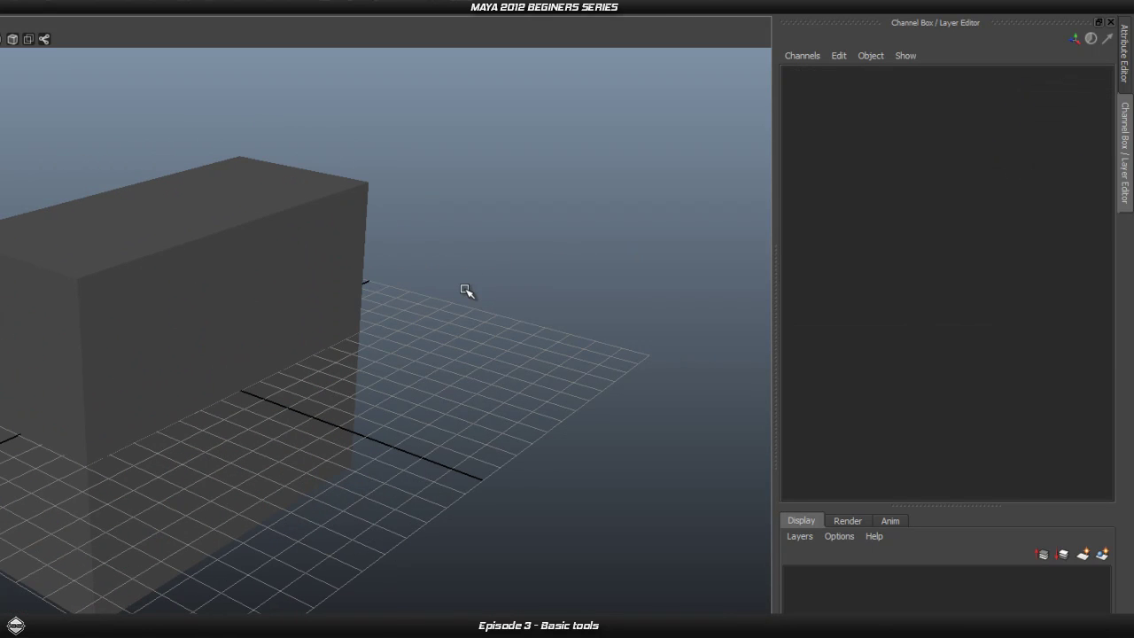
Reselect the cube, reduce its Subdivisions Width and Subdivisions Height to 1, and enter 0 for Subdivisions Depth.
click(200, 278)
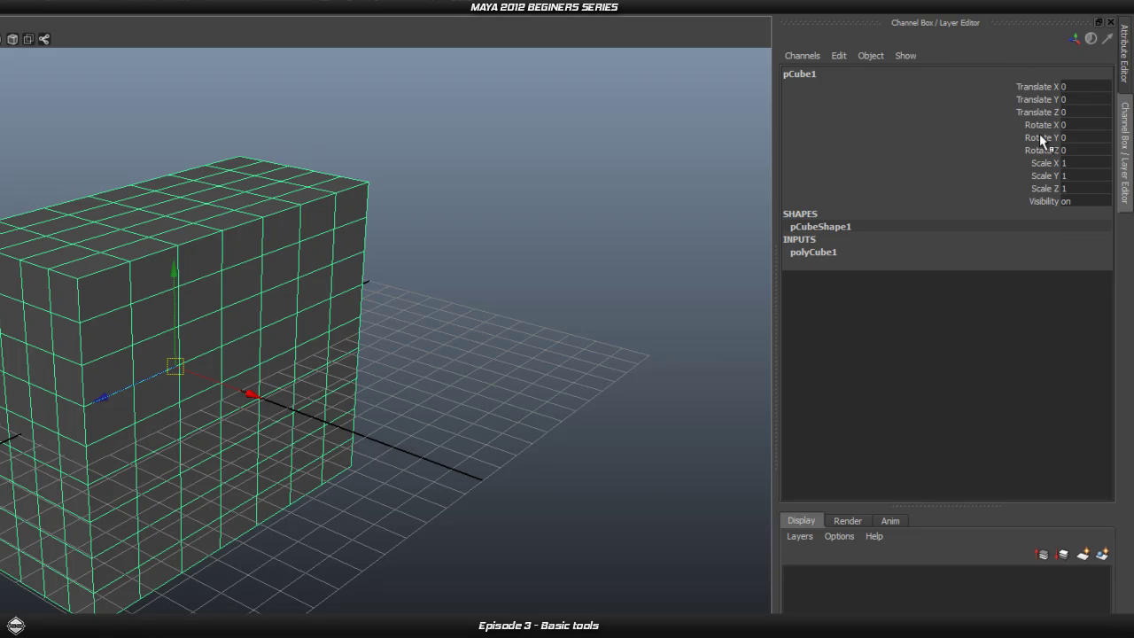
click(829, 252)
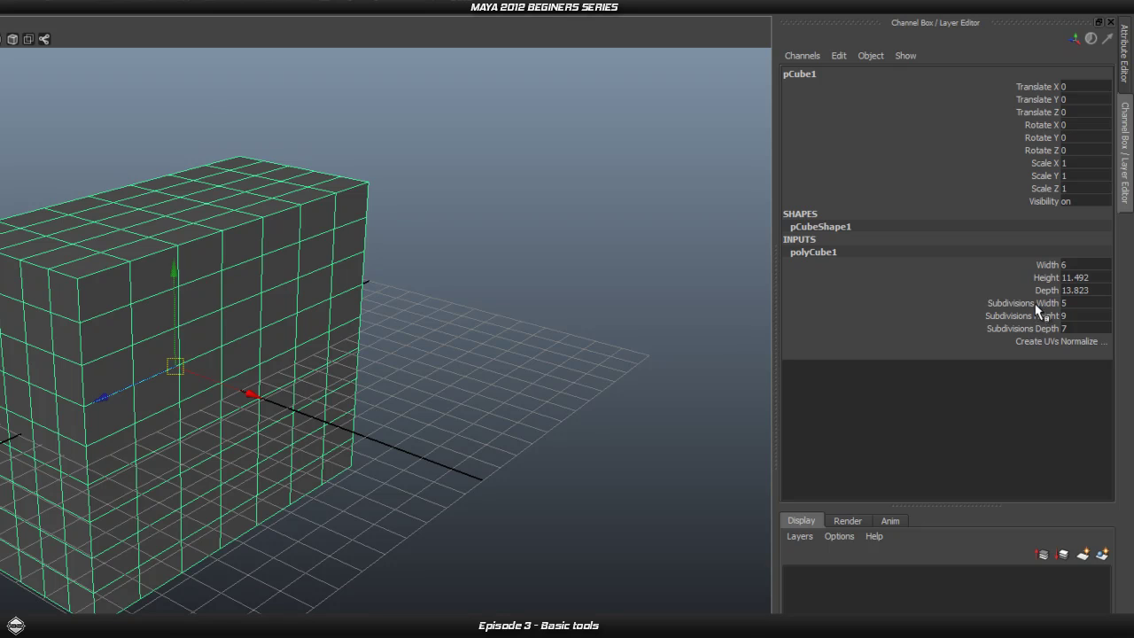
click(1032, 303)
middle_drag(629, 236, 567, 238)
click(1076, 303)
text(0)
key(Return)
click(1076, 329)
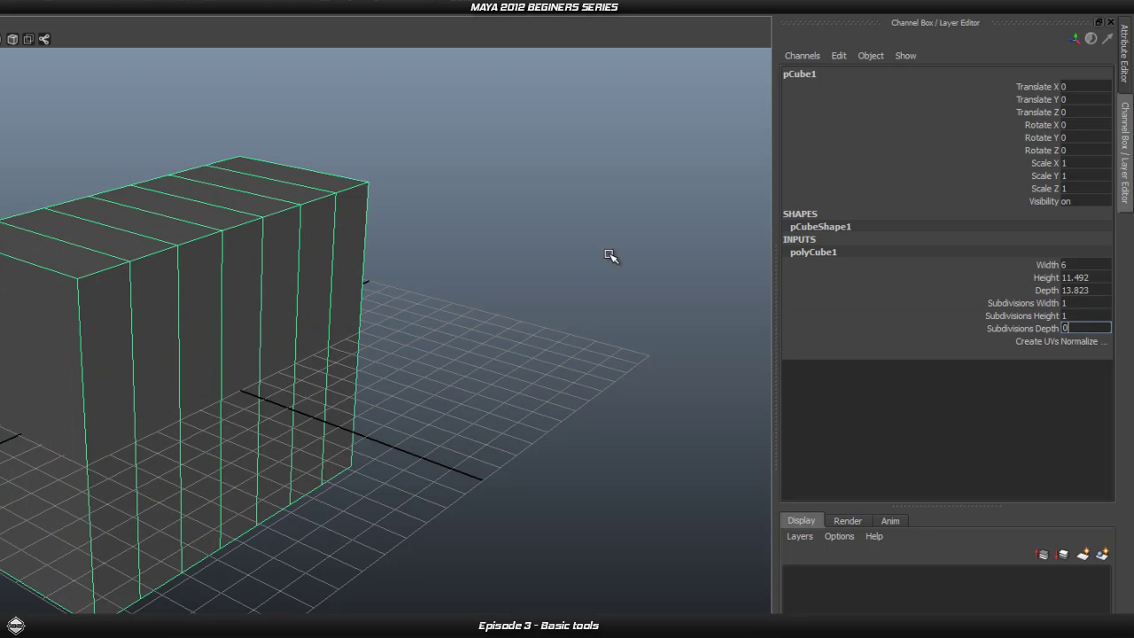
click(456, 307)
Scale the cube uniformly to about 0.566 and raise it along Y to about 3.212.
click(197, 281)
scroll(225, 304, up, 5)
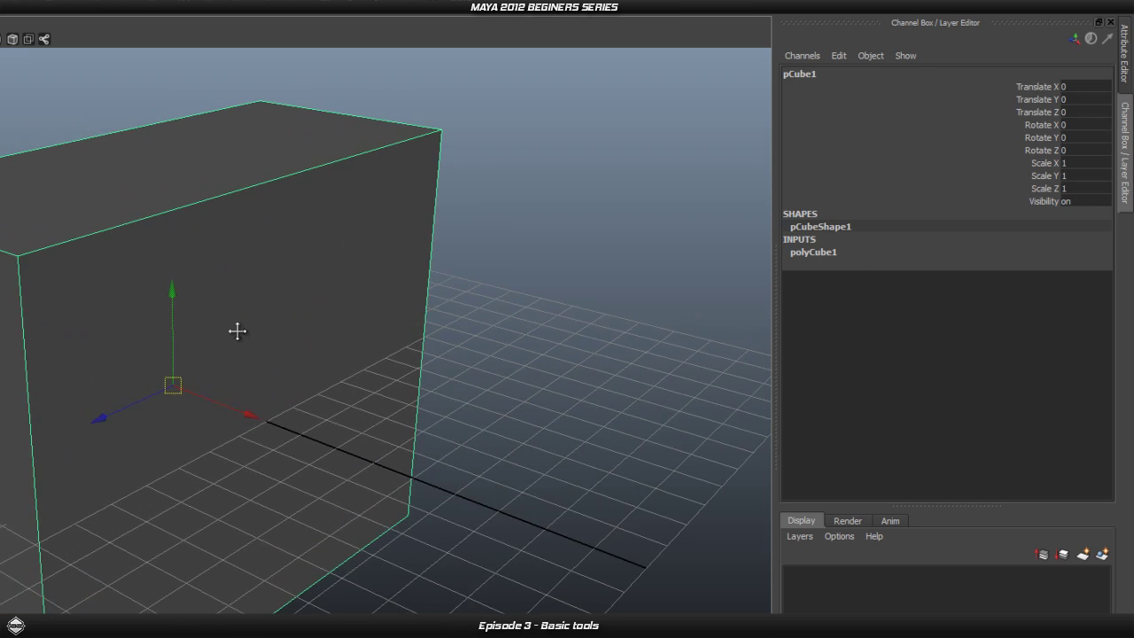
key(r)
drag(180, 378, 17, 493)
key(w)
drag(178, 284, 149, 150)
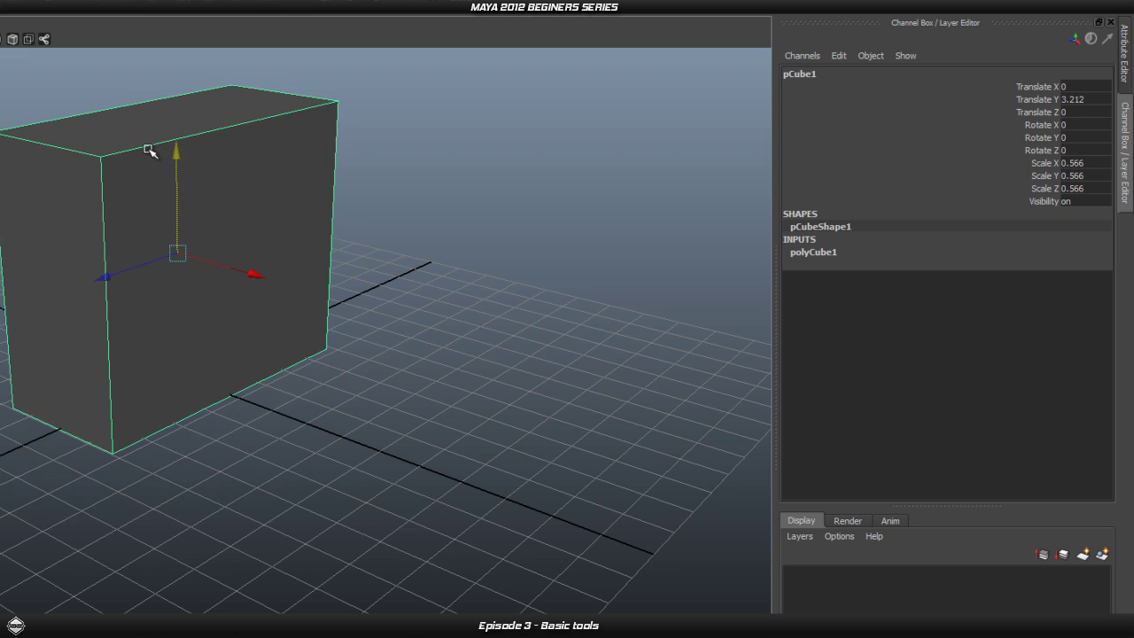
click(364, 300)
alt+middle_drag(280, 299, 305, 366)
click(199, 368)
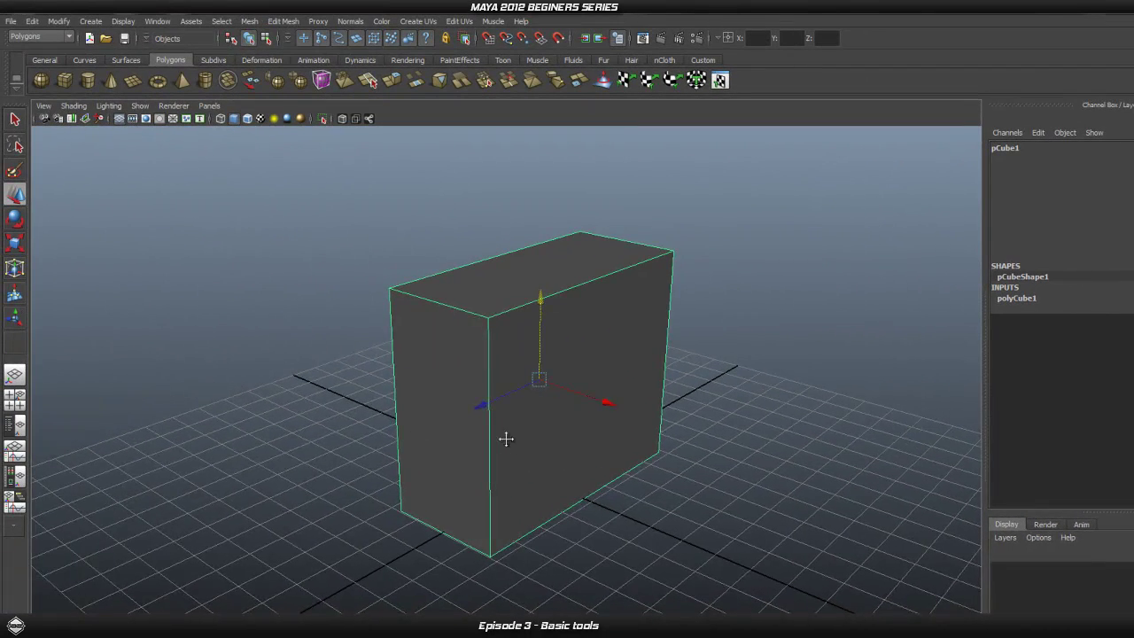
Switch from the Move tool to the Select tool and set the cube to Object Mode.
alt+middle_drag(506, 438, 486, 444)
click(17, 196)
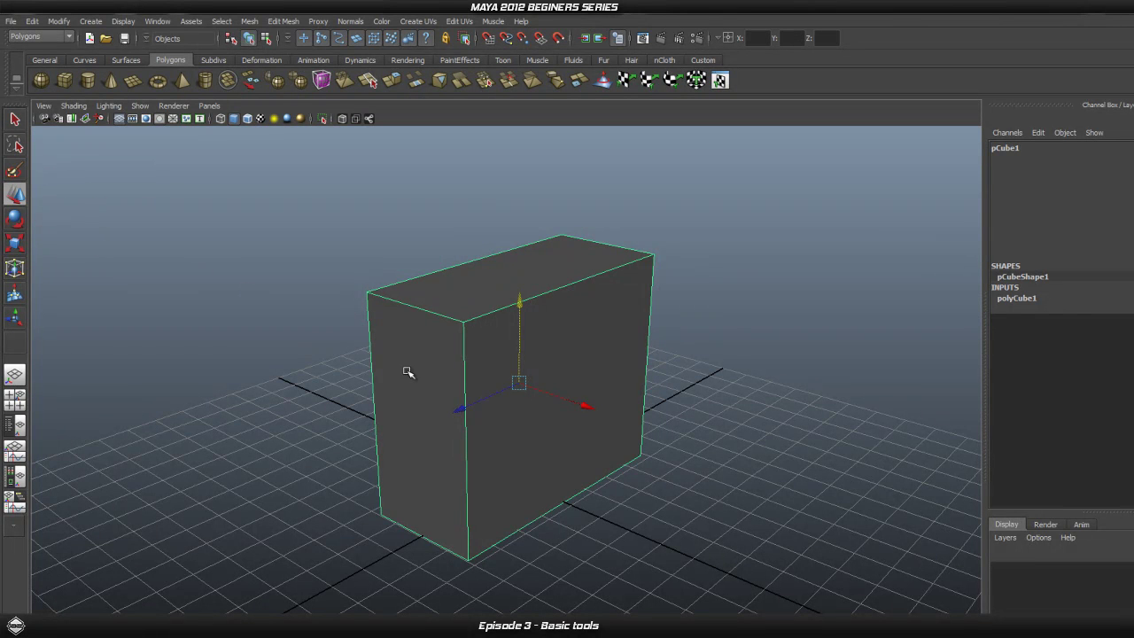
mouse_move(574, 328)
right_down()
mouse_move(612, 319)
mouse_move(570, 341)
right_up()
click(16, 121)
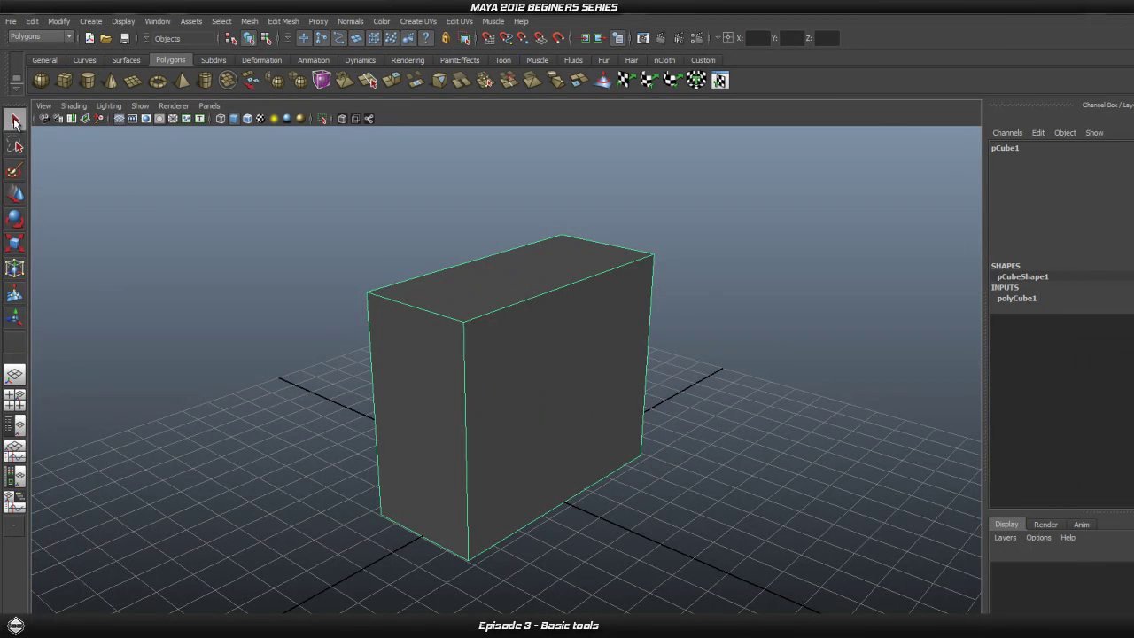
alt+middle_drag(354, 397, 381, 368)
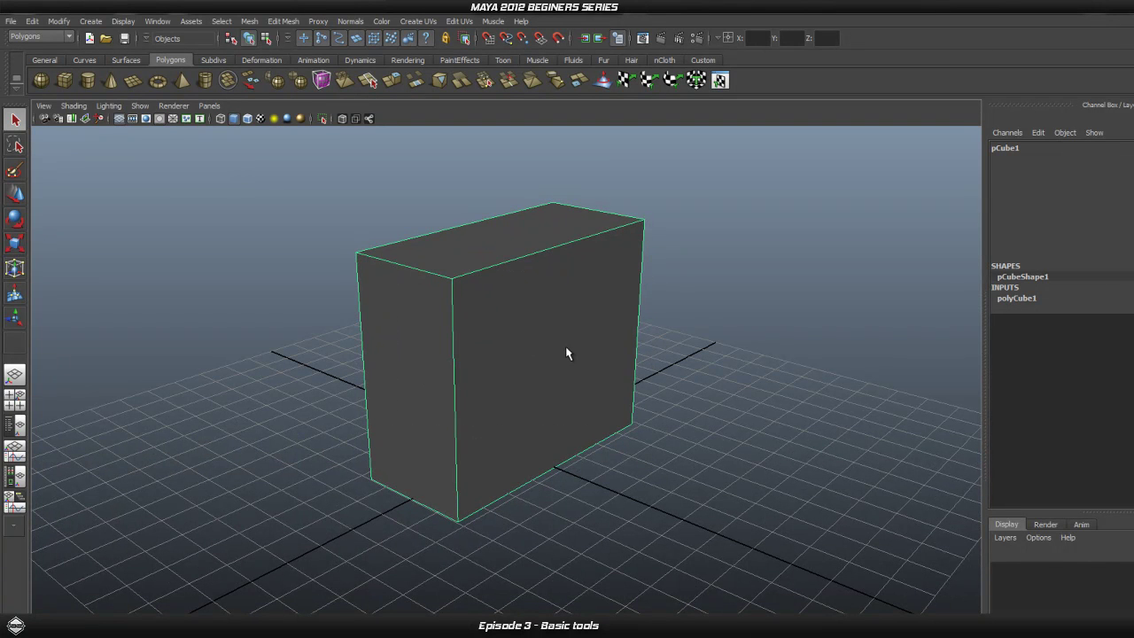
right_click(517, 321)
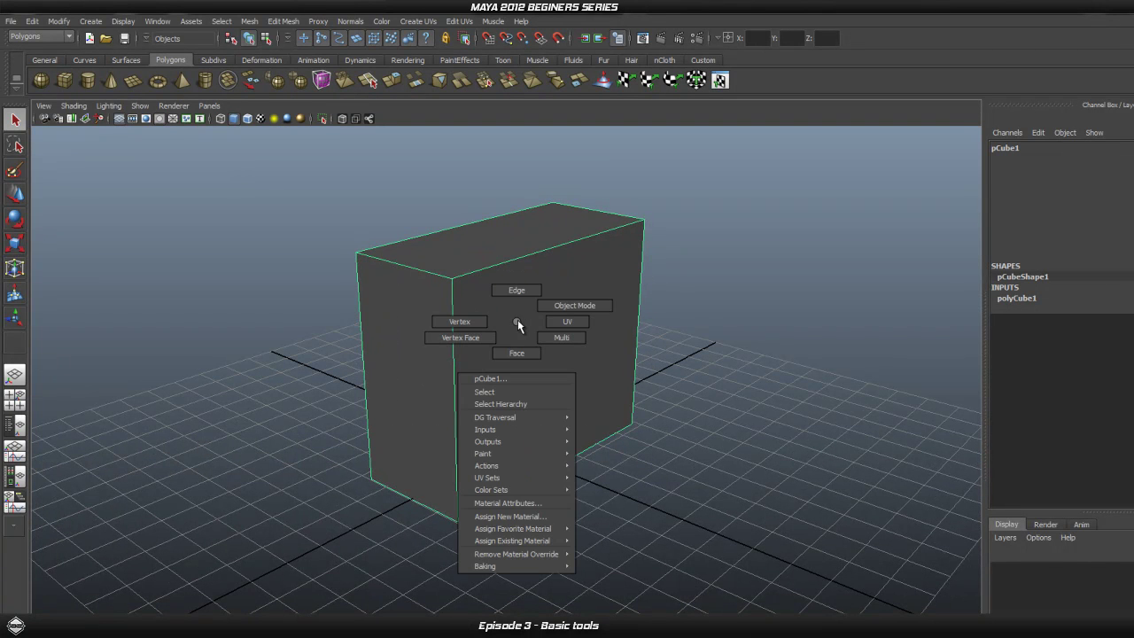
click(561, 306)
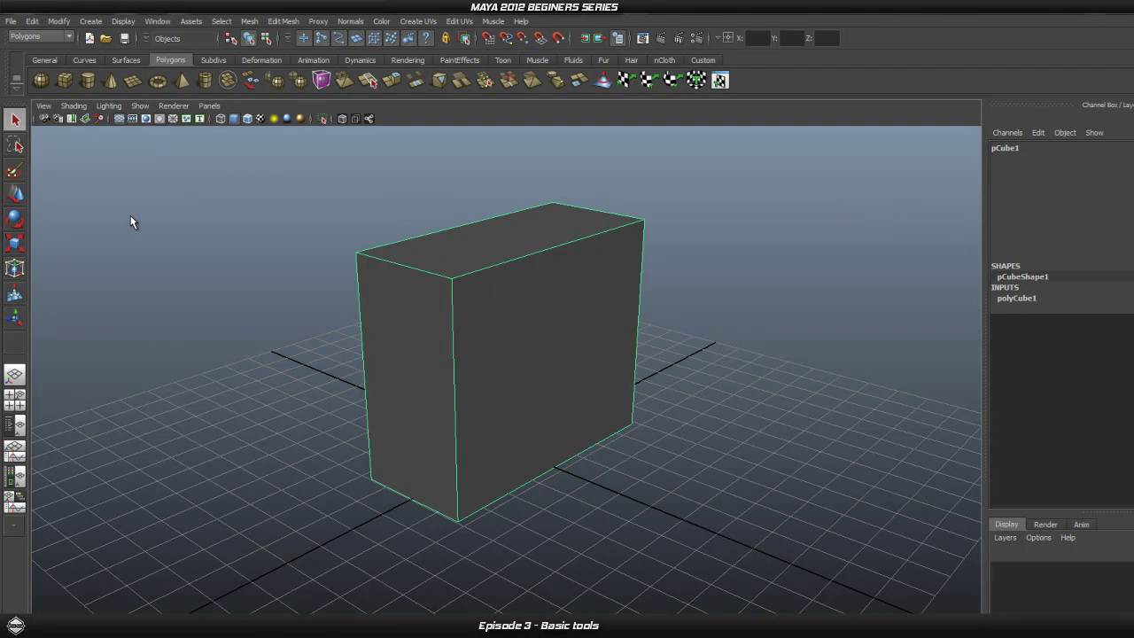
Activate the Move tool and shift the cube slightly along its Z axis.
key(w)
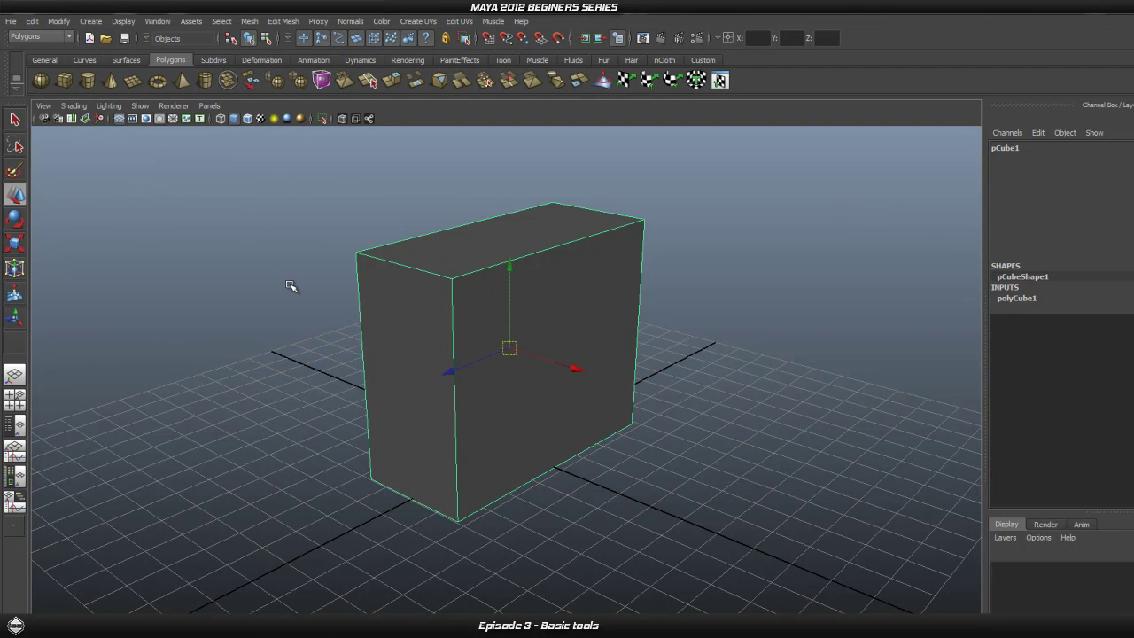
alt+drag(552, 412, 460, 399)
scroll(460, 400, up, 3)
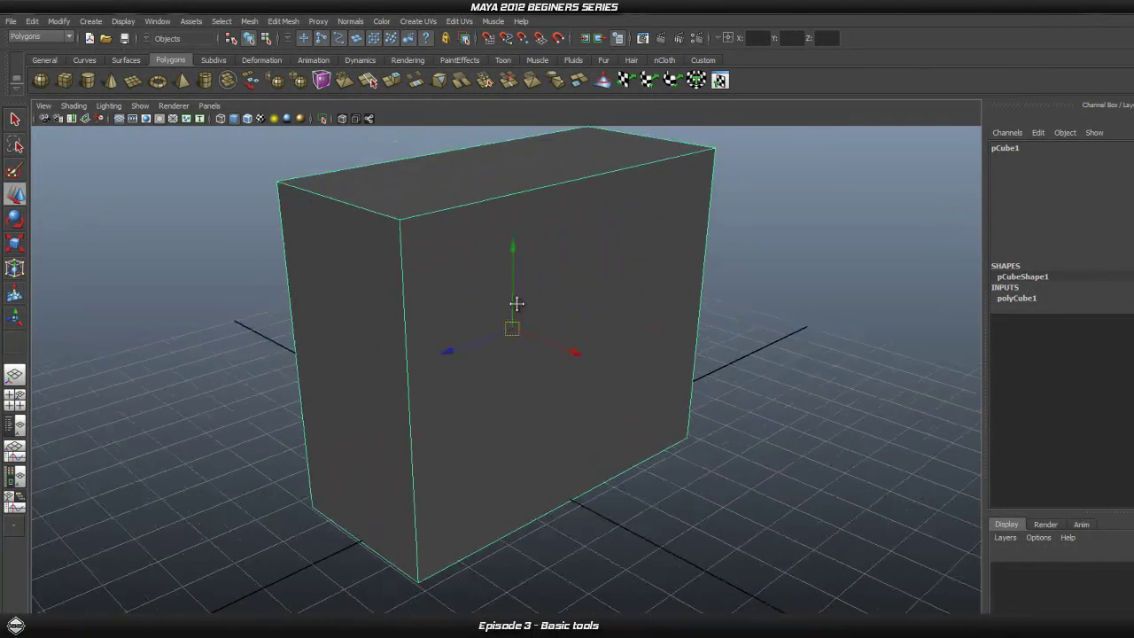
scroll(512, 319, down, 2)
alt+middle_drag(458, 371, 458, 366)
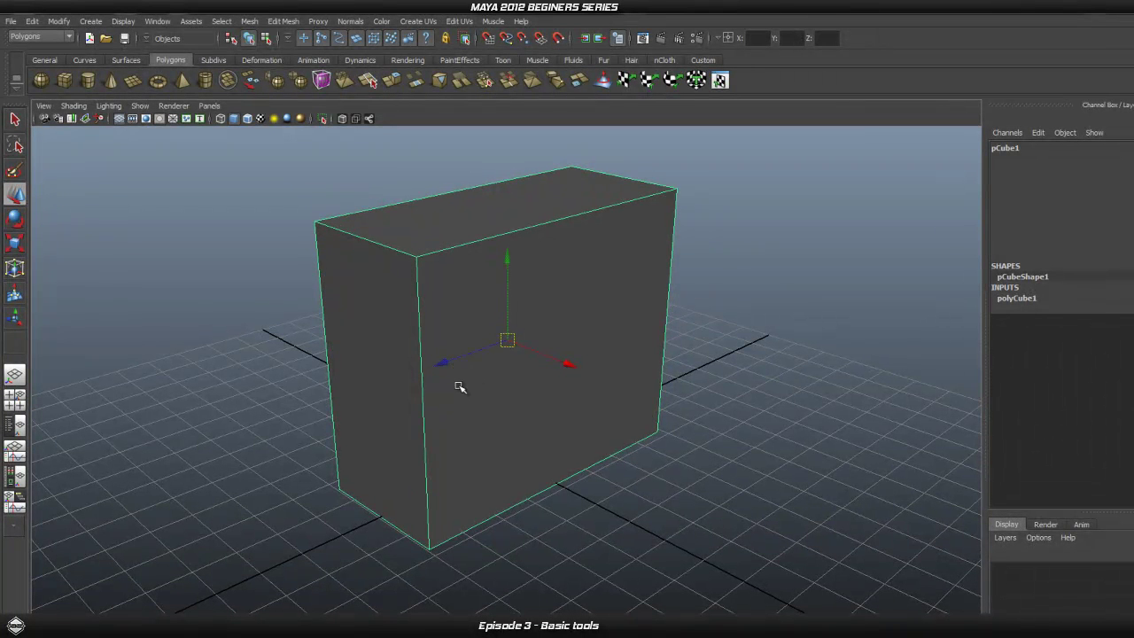
drag(447, 362, 483, 383)
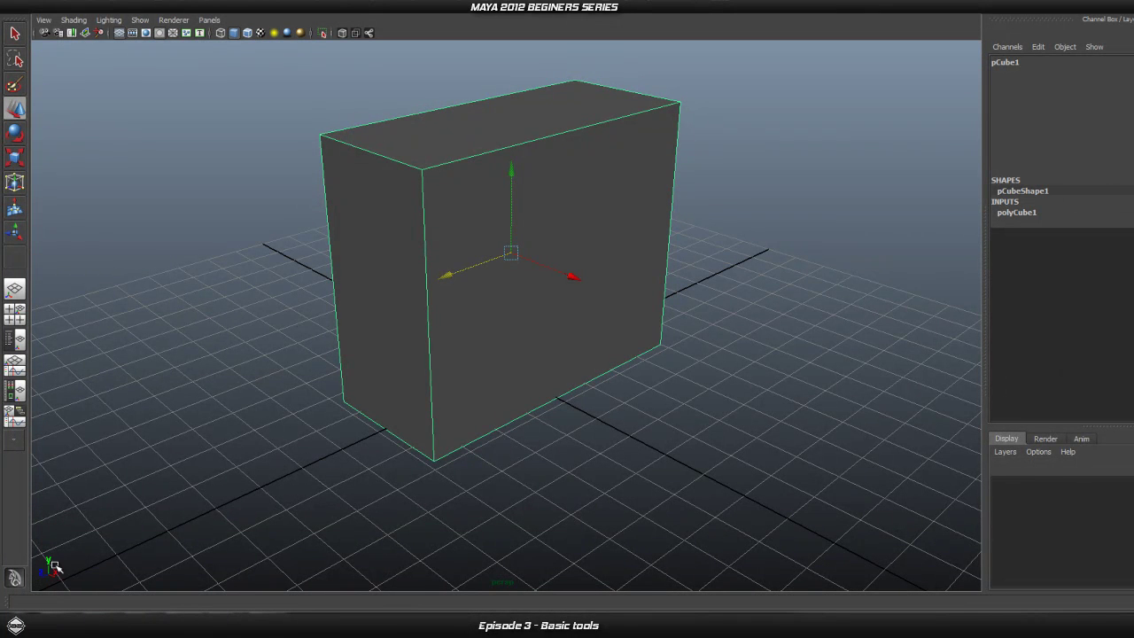
Lower the cube along Y, then move it back and forth along the horizontal axes.
drag(518, 166, 509, 217)
drag(446, 326, 380, 356)
drag(445, 322, 333, 339)
drag(529, 342, 440, 354)
drag(474, 320, 531, 343)
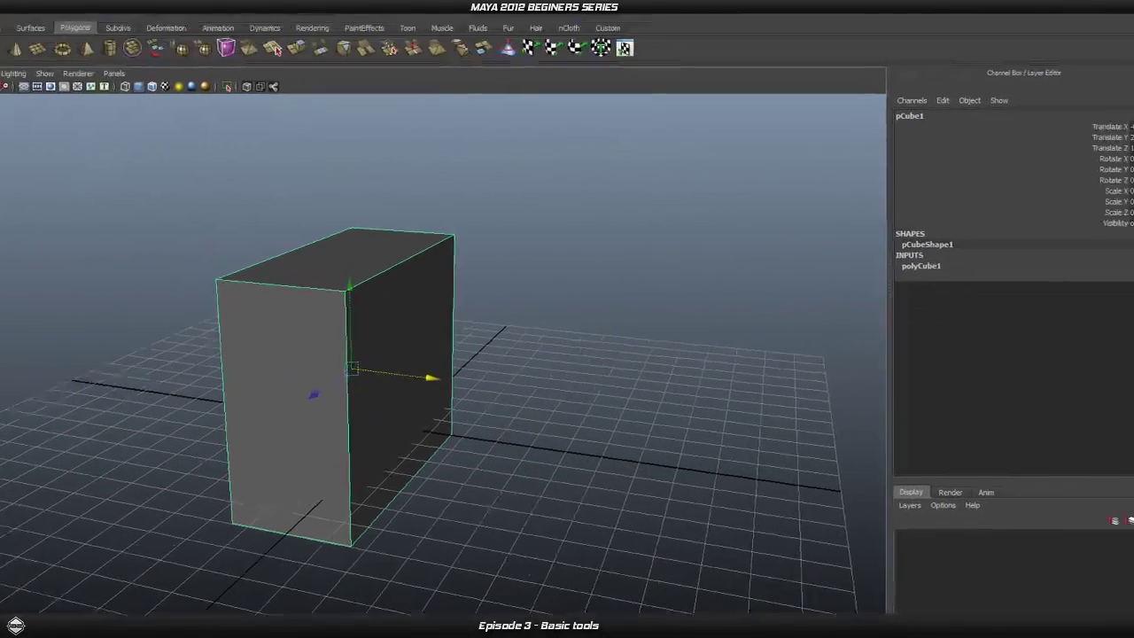
drag(431, 377, 588, 413)
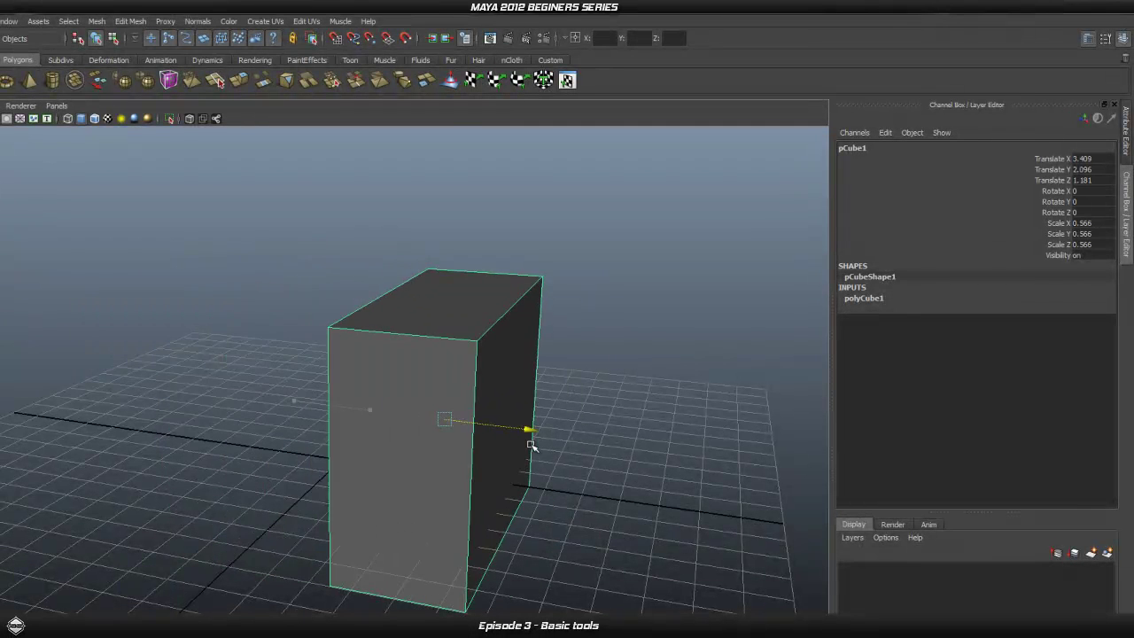
drag(531, 445, 444, 438)
Set the cube's Translate X, Translate Y and Translate Z to 0 and reselect the cube.
double_click(1083, 159)
text(0)
key(Tab)
text(0)
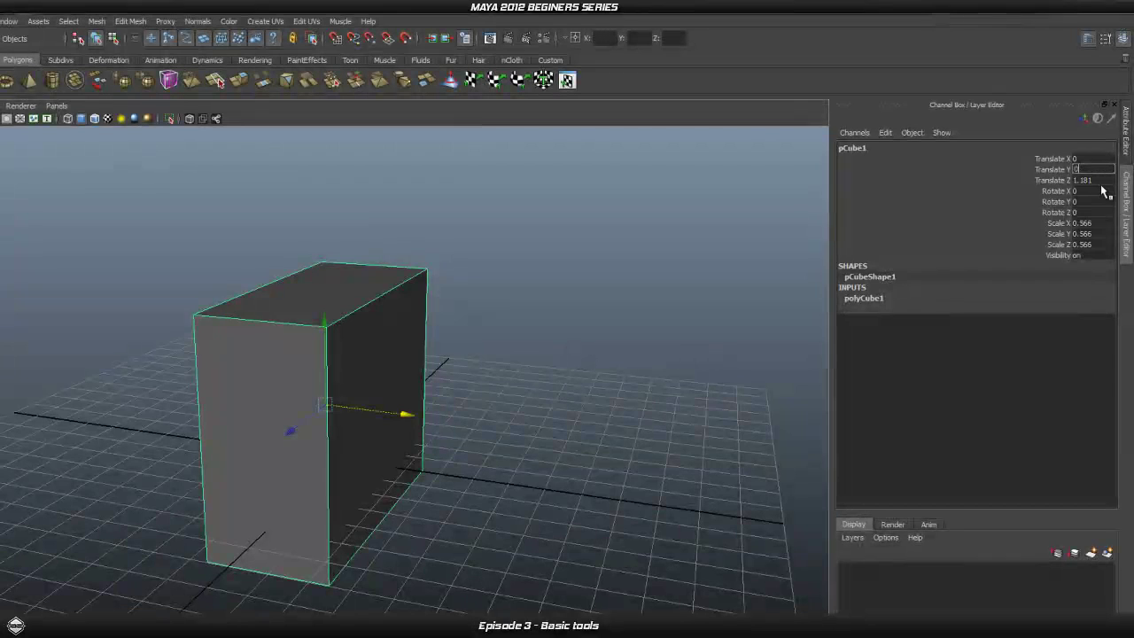
key(Tab)
text(0)
key(Return)
click(718, 258)
click(383, 415)
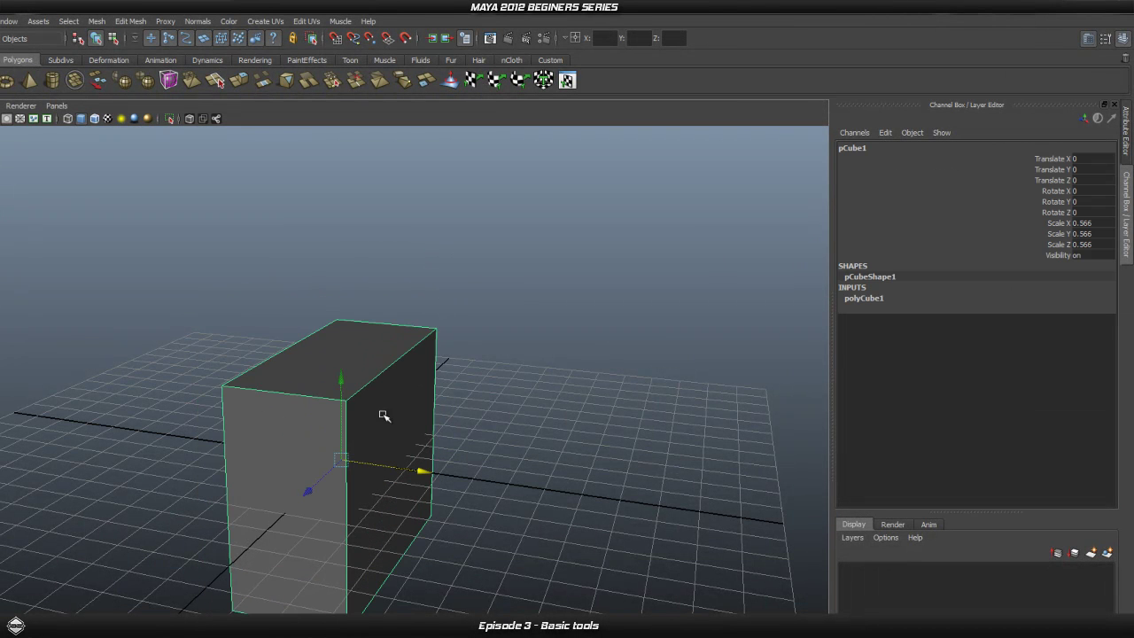
Raise the cube along the Y axis until its base rests on the grid, then deselect and reselect it.
drag(350, 381, 310, 271)
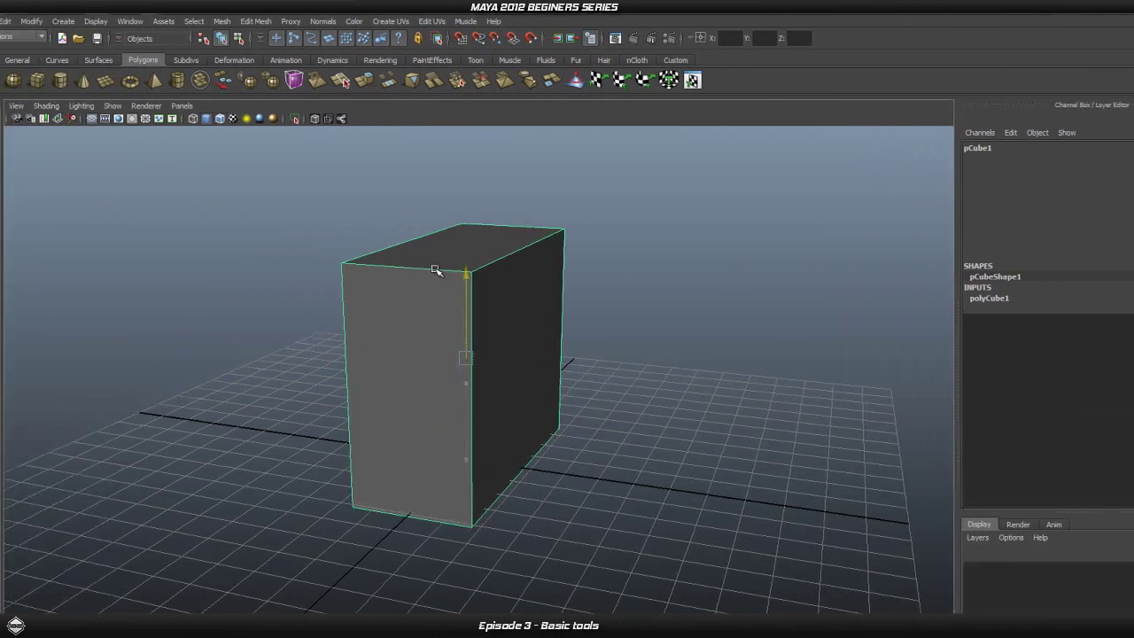
drag(435, 270, 435, 267)
click(737, 431)
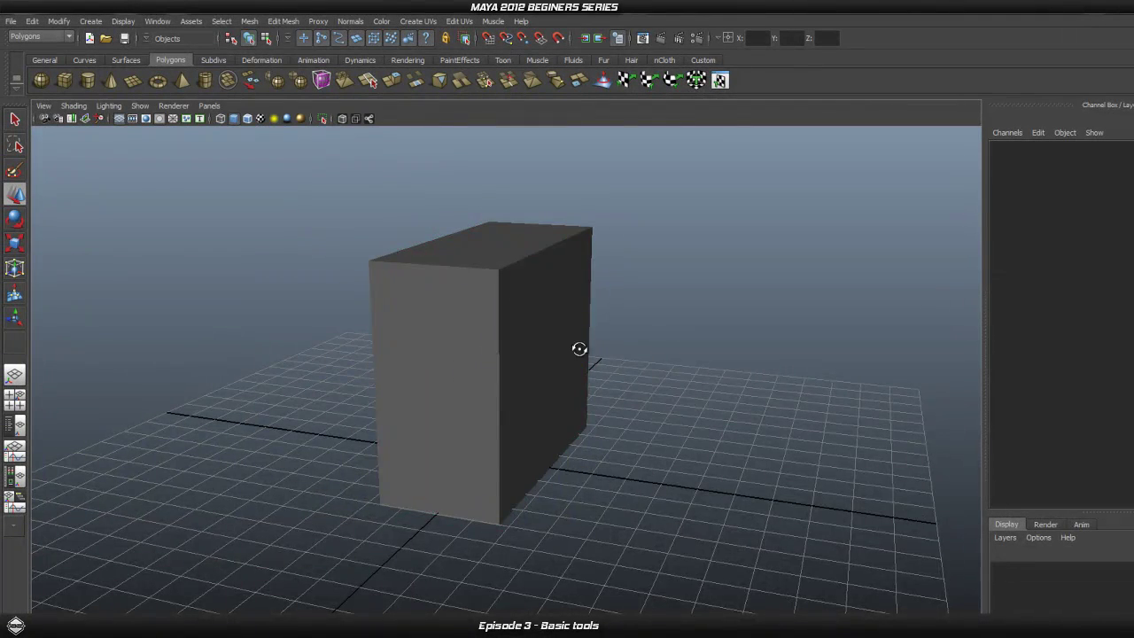
alt+drag(579, 348, 537, 349)
click(530, 443)
mouse_move(479, 431)
alt+mouse_down()
mouse_move(514, 435)
mouse_move(487, 438)
alt+mouse_up()
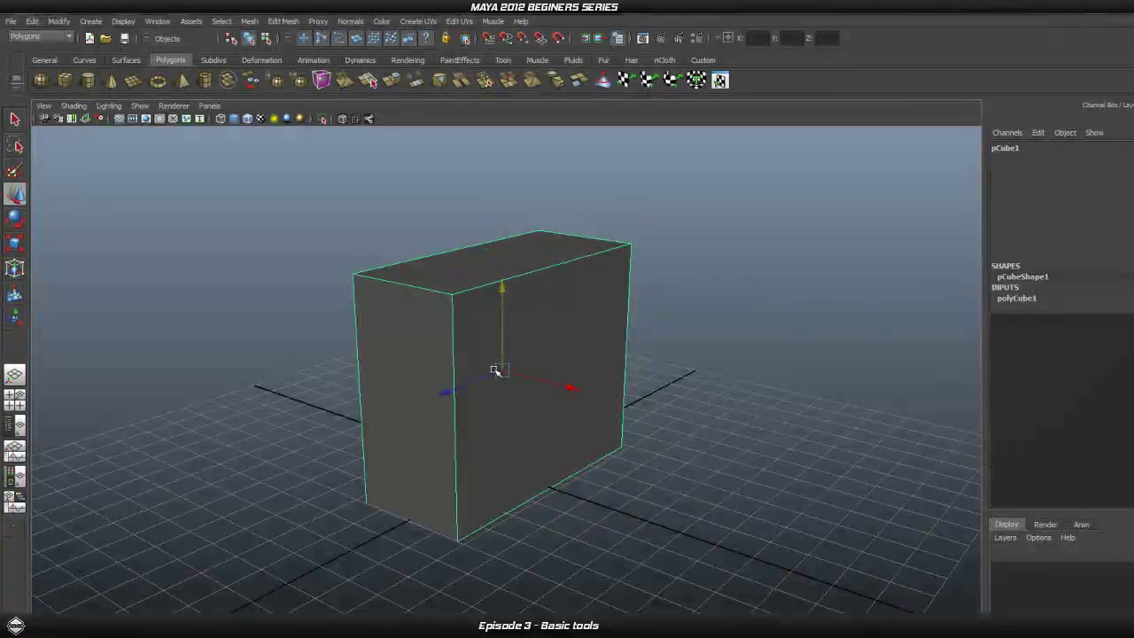
Try moving the cube freely by its central handle and along the Y and X axes.
drag(505, 376, 555, 477)
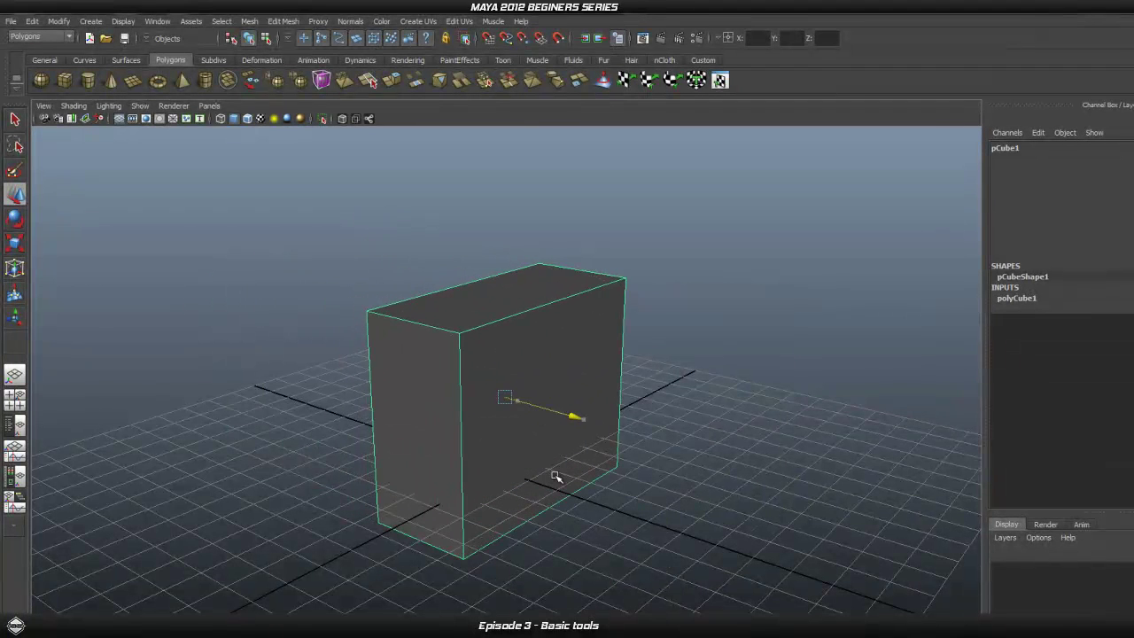
drag(499, 317, 504, 281)
drag(579, 391, 606, 391)
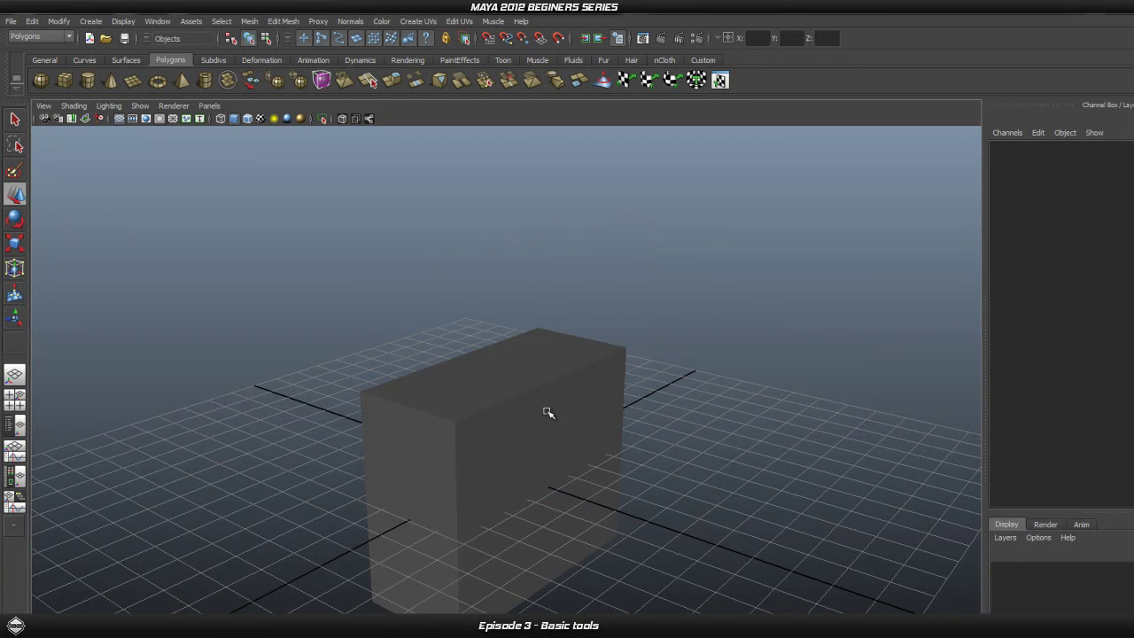
Select the cube, raise it along Y to about 2.07 and switch to the Scale tool.
click(511, 435)
drag(504, 410, 499, 354)
key(r)
alt+drag(348, 426, 324, 428)
Activate the Rotate tool and rotate the cube about its Z and X axes.
key(e)
alt+drag(217, 359, 248, 358)
mouse_move(518, 393)
alt+mouse_down()
mouse_move(502, 400)
mouse_move(524, 402)
mouse_move(516, 380)
mouse_move(427, 364)
mouse_move(360, 366)
mouse_move(544, 417)
mouse_move(522, 387)
mouse_move(525, 400)
alt+mouse_up()
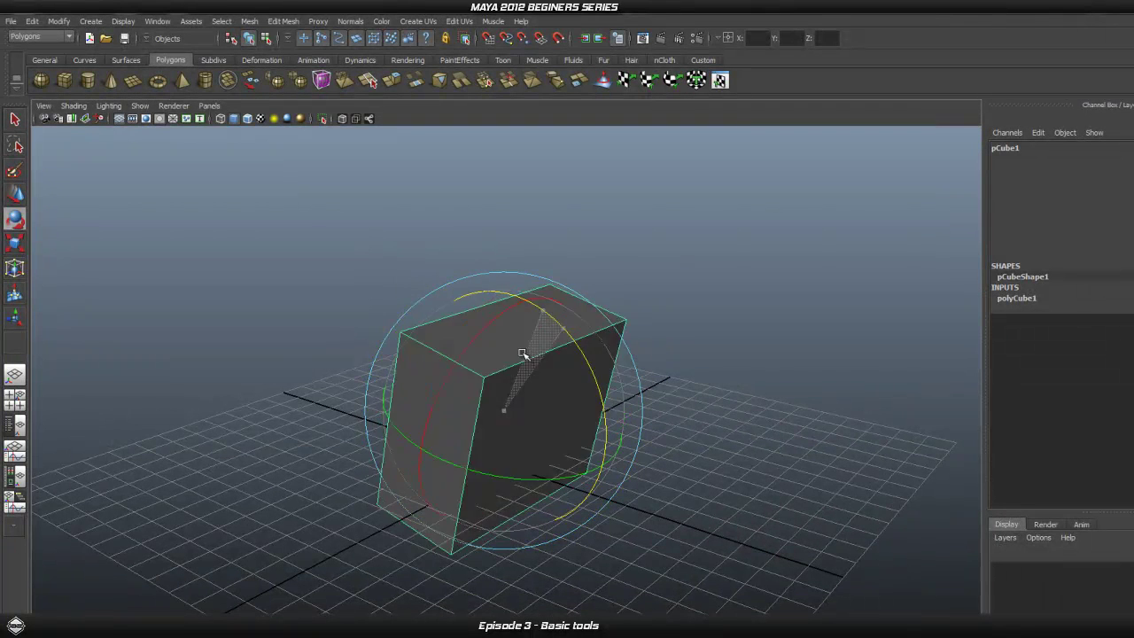
drag(460, 496, 474, 333)
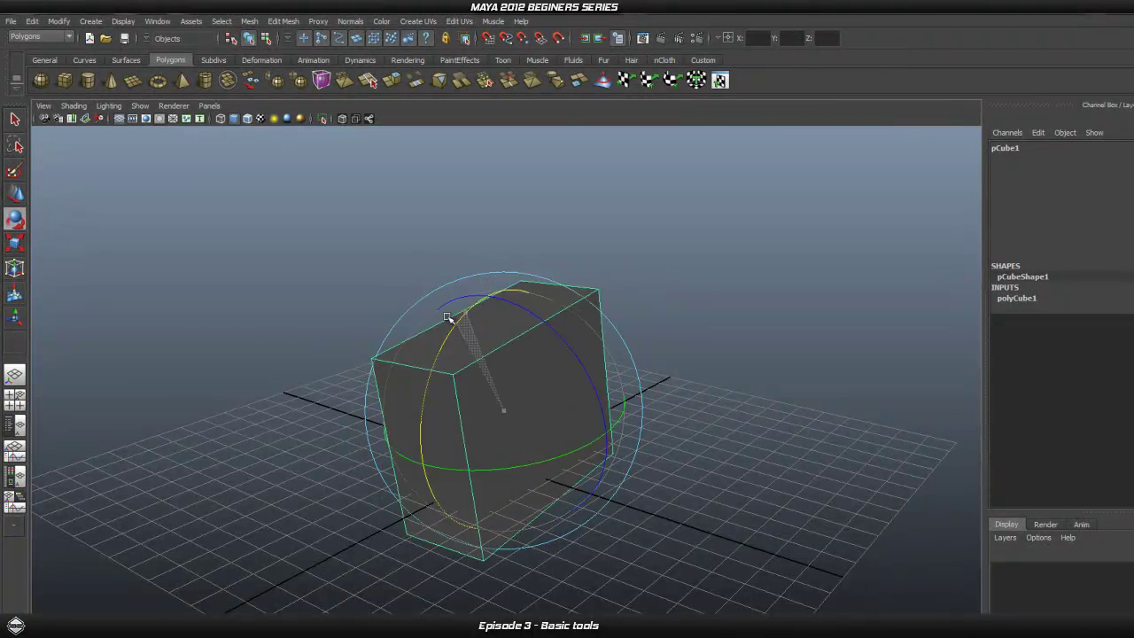
drag(412, 509, 487, 278)
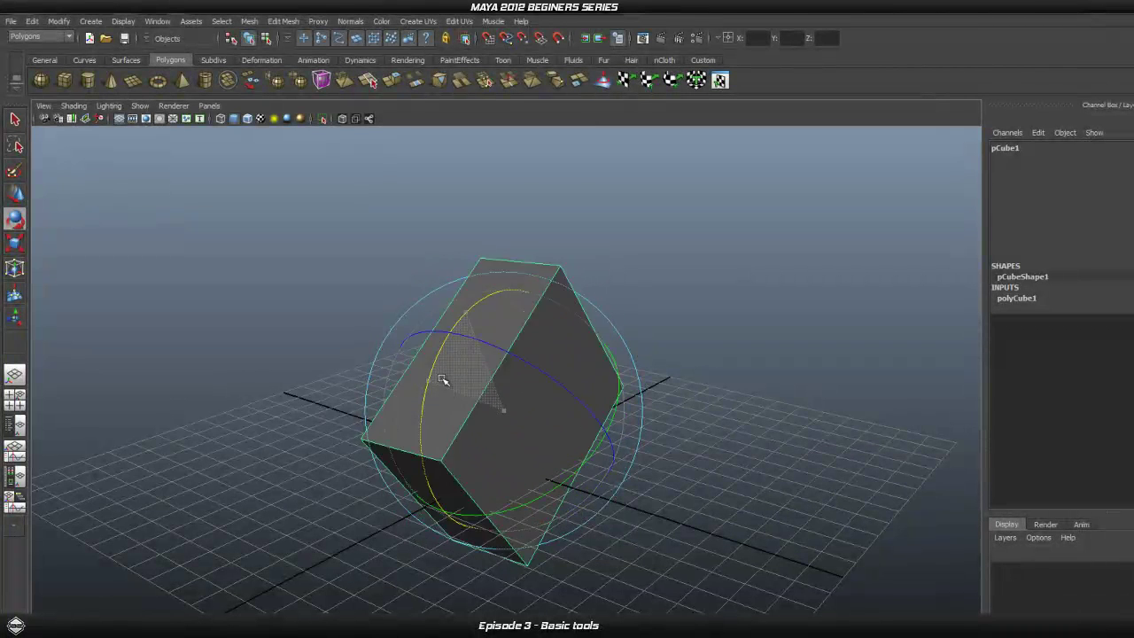
Rotate the cube about the view axis with the outer ring, then tumble it freely.
drag(622, 346, 593, 312)
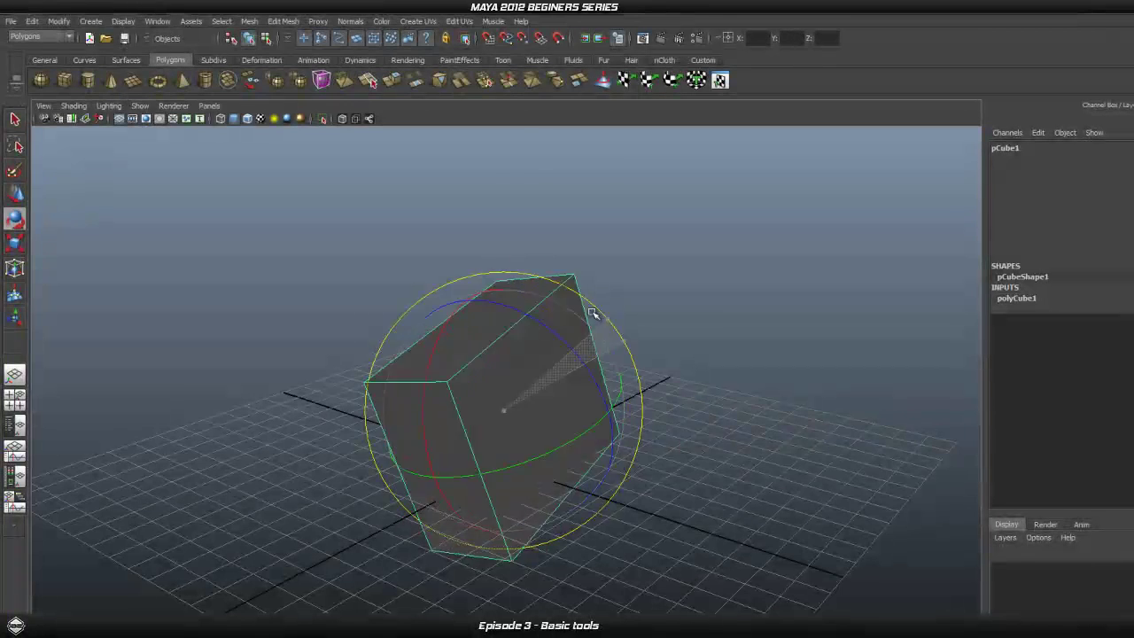
click(546, 275)
click(553, 283)
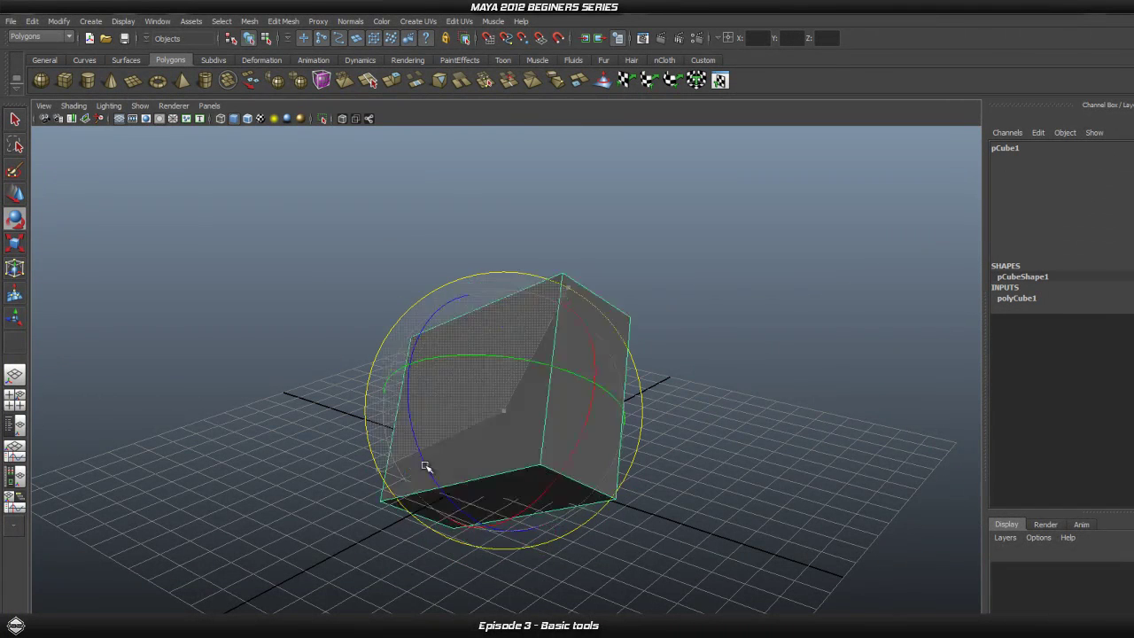
drag(465, 344, 550, 349)
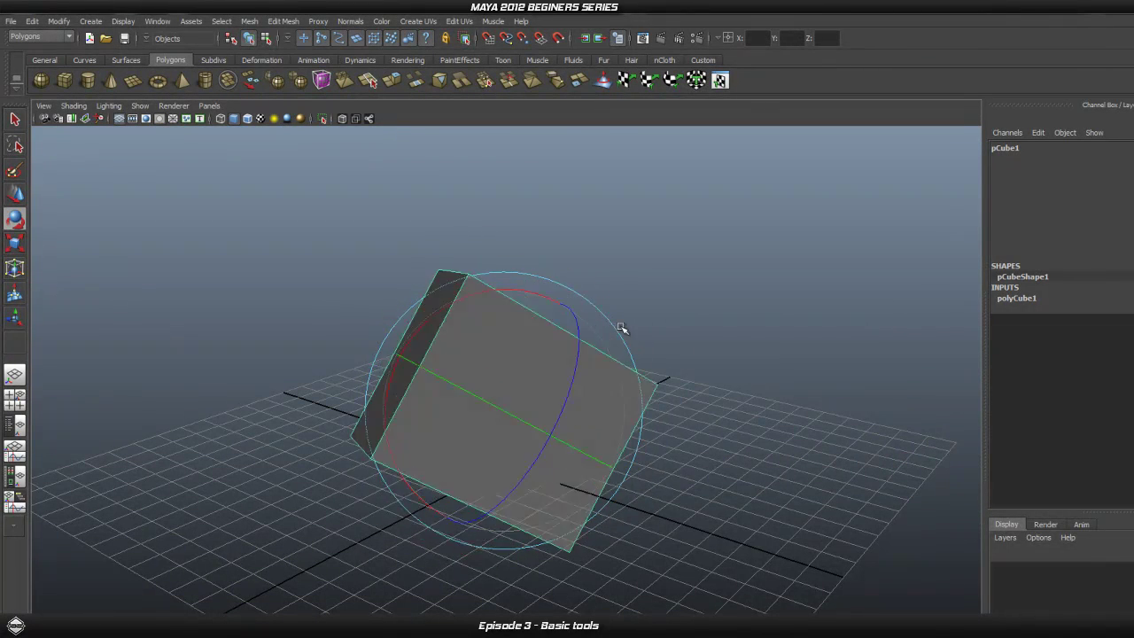
drag(413, 359, 470, 333)
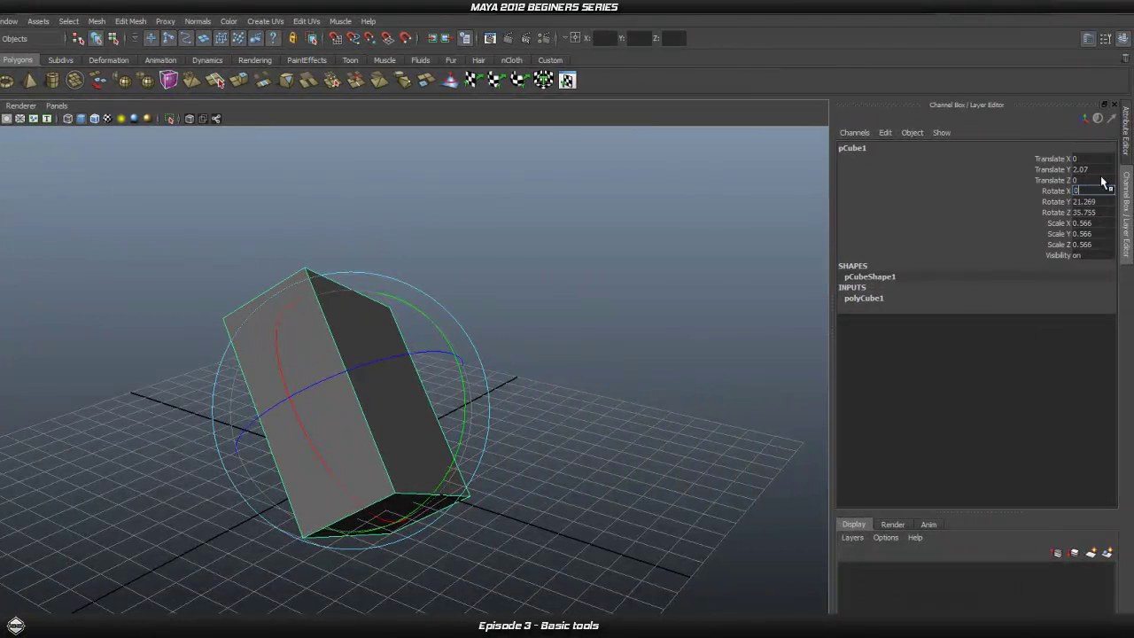
Set the cube's Rotate X, Rotate Y and Rotate Z to 0 and reselect the cube.
click(1087, 203)
text(0)
key(Tab)
text(0)
key(Return)
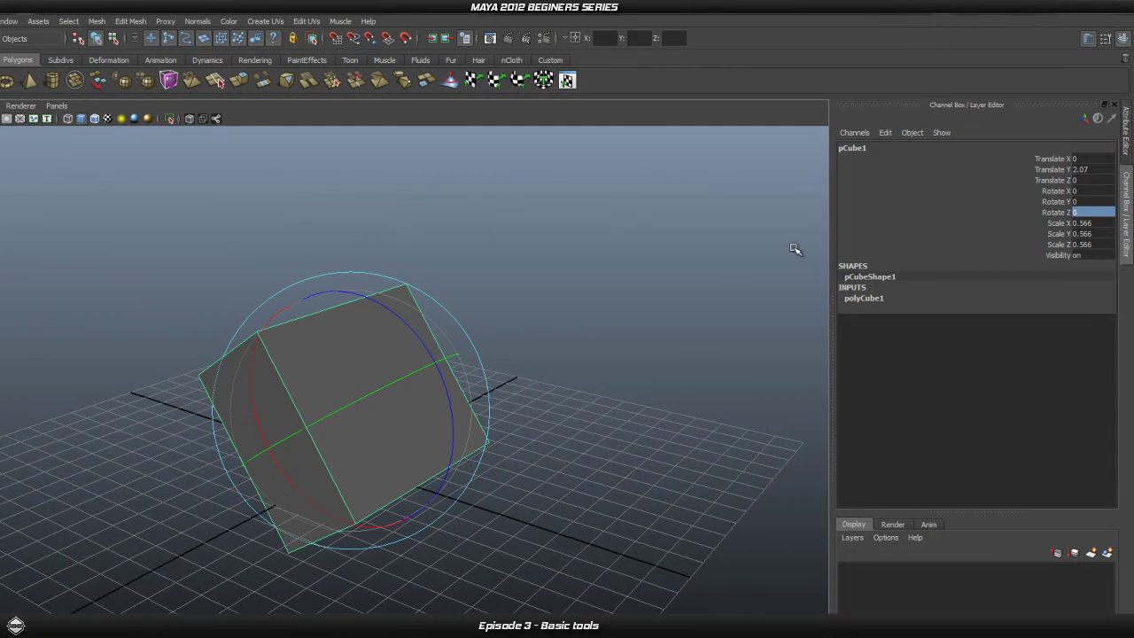
click(813, 340)
click(439, 354)
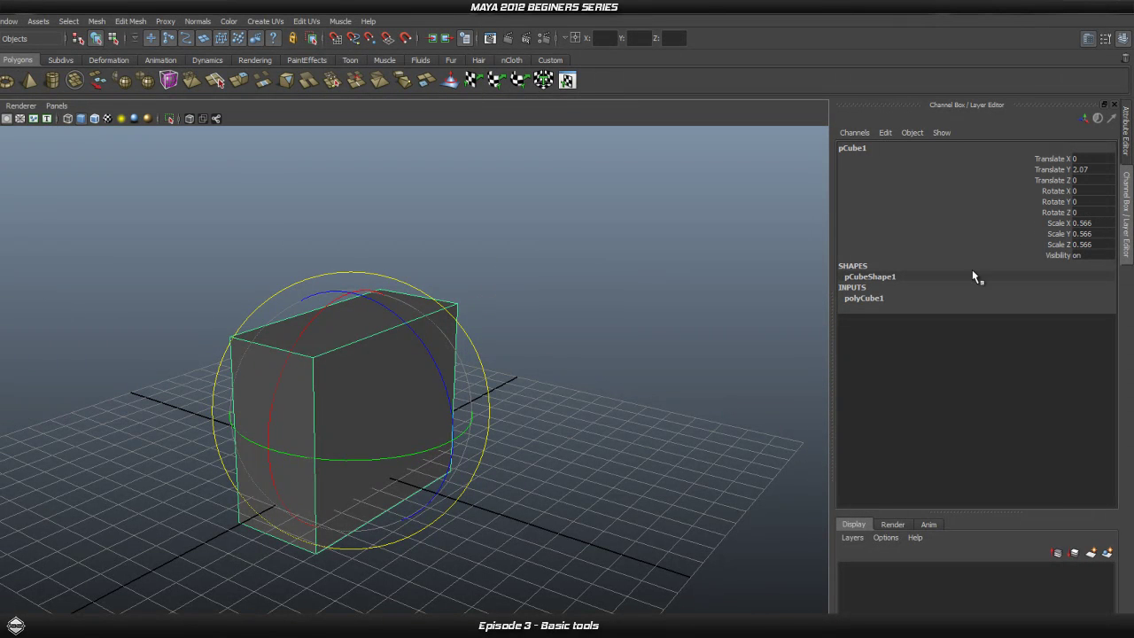
Activate the Scale tool on the cube and select its Z, X and centre scale handles in turn.
alt+drag(398, 373, 376, 364)
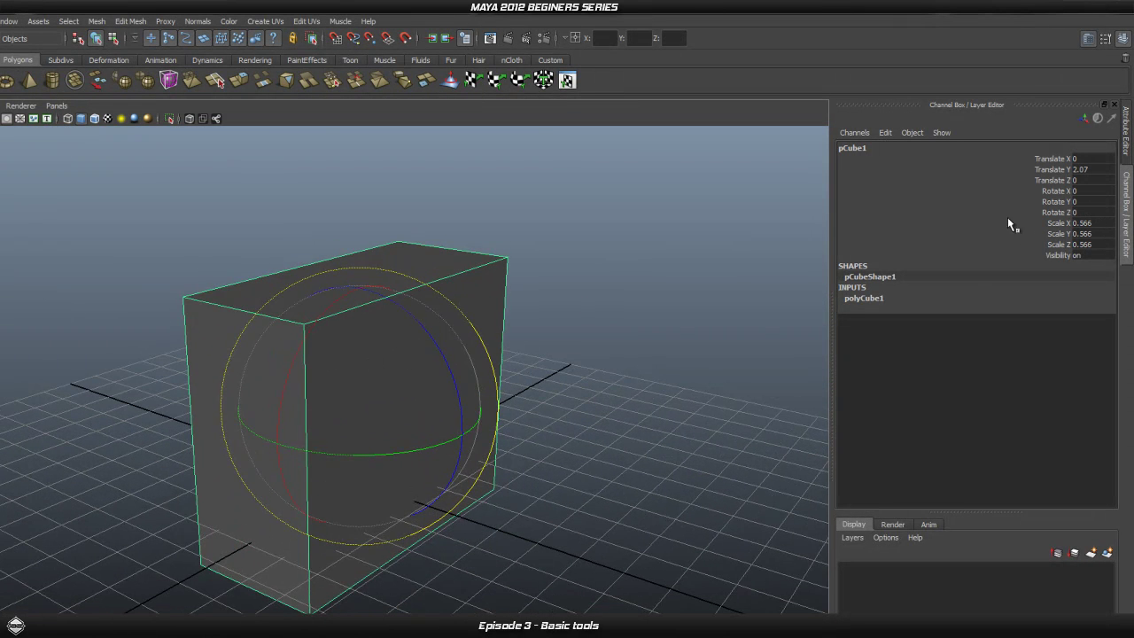
scroll(352, 345, down, 2)
key(r)
alt+drag(398, 435, 364, 380)
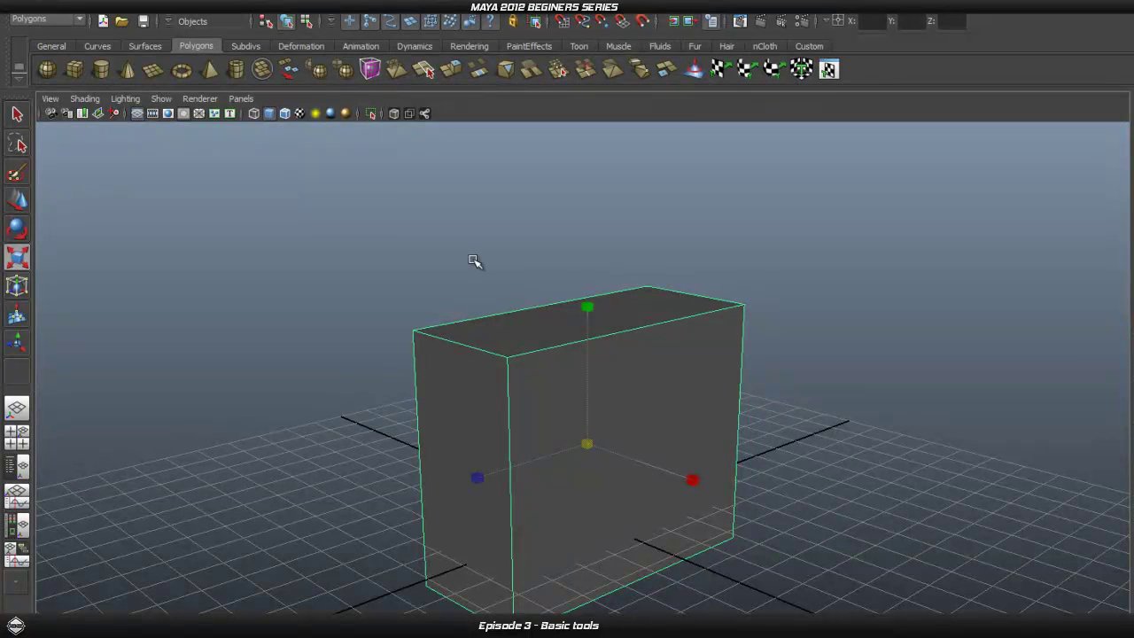
alt+drag(529, 504, 550, 507)
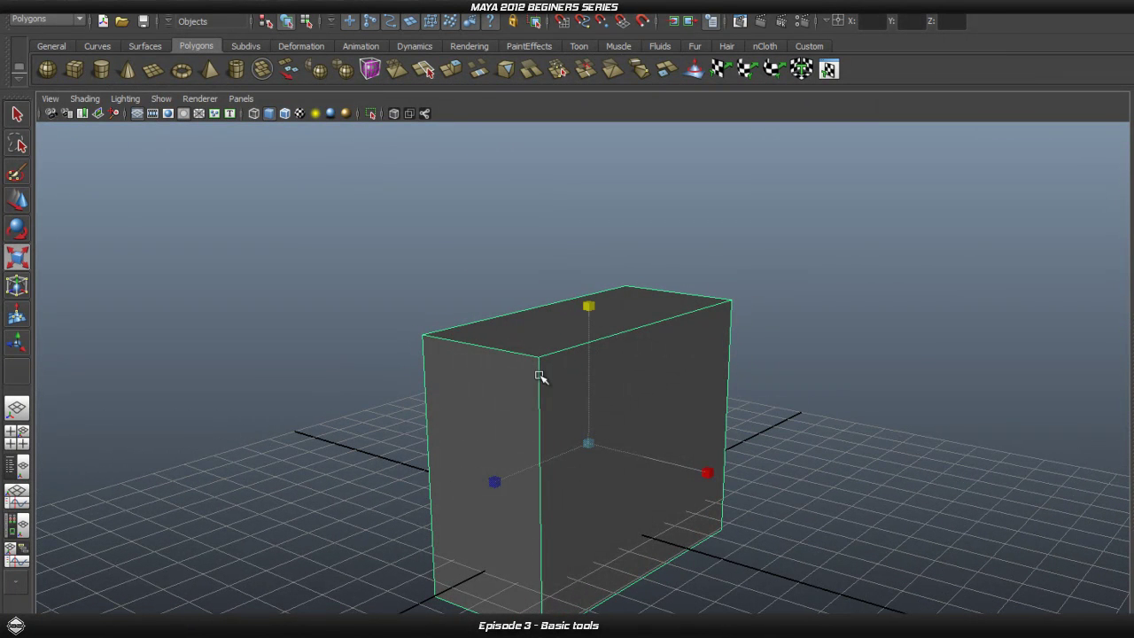
click(494, 482)
click(706, 473)
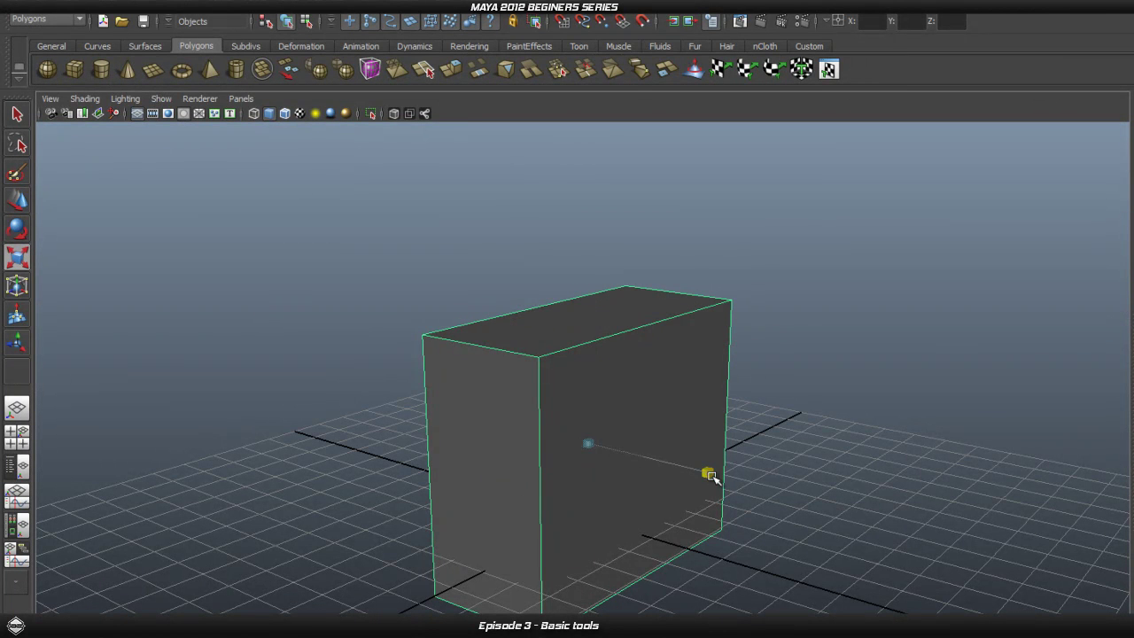
click(587, 442)
Compare the Move and Scale manipulators, then scale the cube uniformly and separately along X, Z and Y.
key(w)
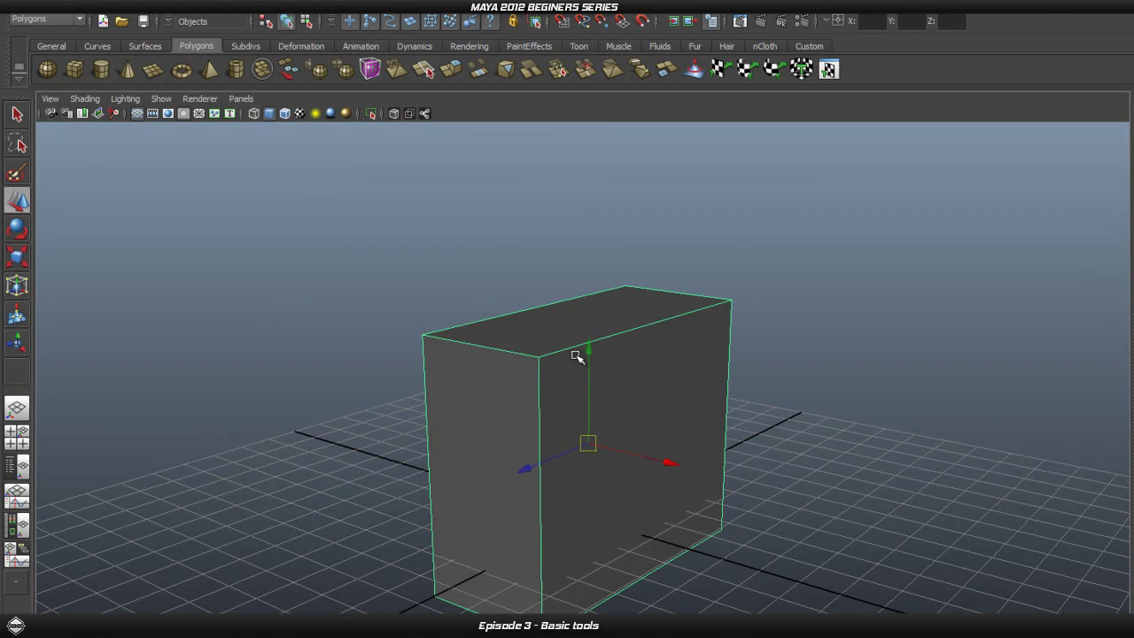
key(r)
alt+drag(585, 475, 582, 458)
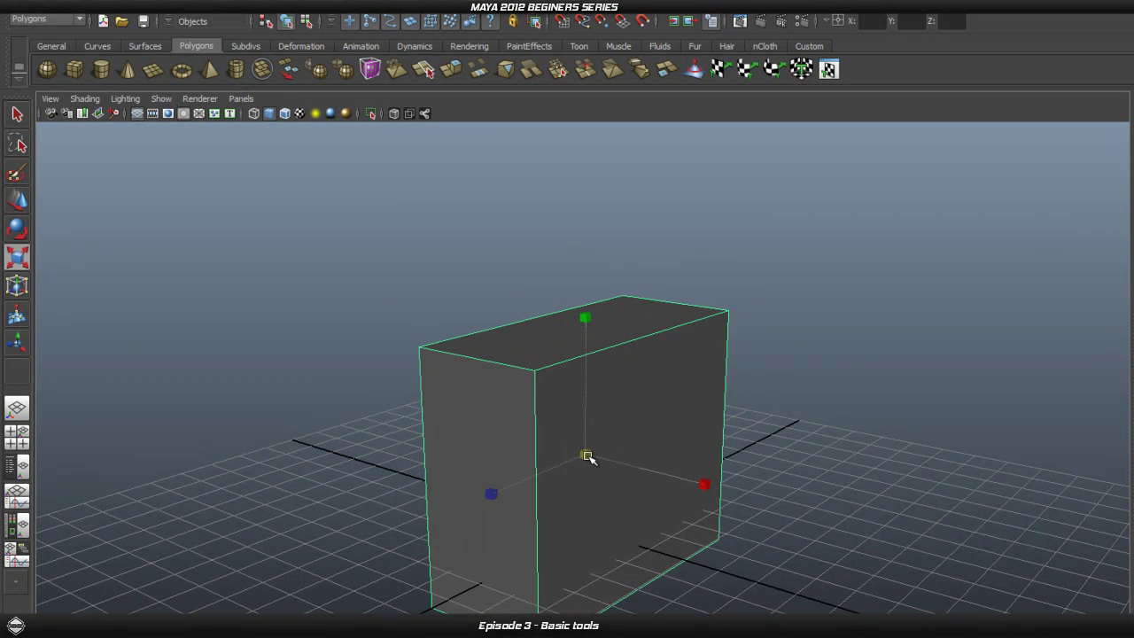
mouse_move(586, 456)
mouse_down()
mouse_move(646, 455)
mouse_move(552, 473)
mouse_move(611, 484)
mouse_move(632, 471)
mouse_move(726, 469)
mouse_move(600, 470)
mouse_up()
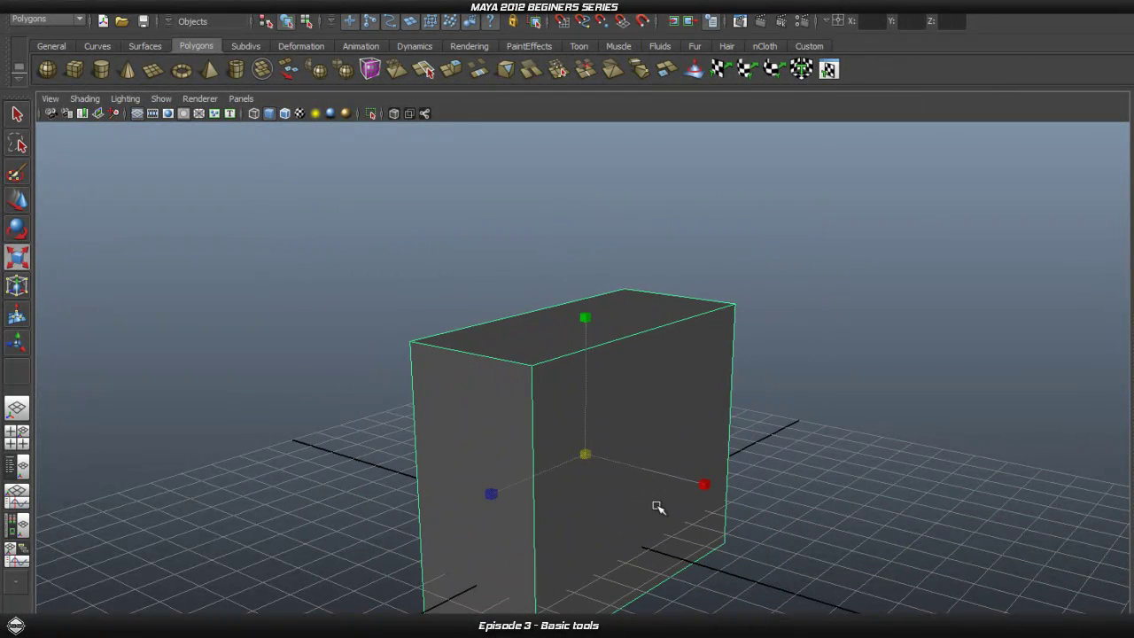
mouse_move(706, 486)
mouse_down()
mouse_move(620, 488)
mouse_move(700, 504)
mouse_up()
drag(491, 494, 529, 491)
drag(587, 319, 567, 340)
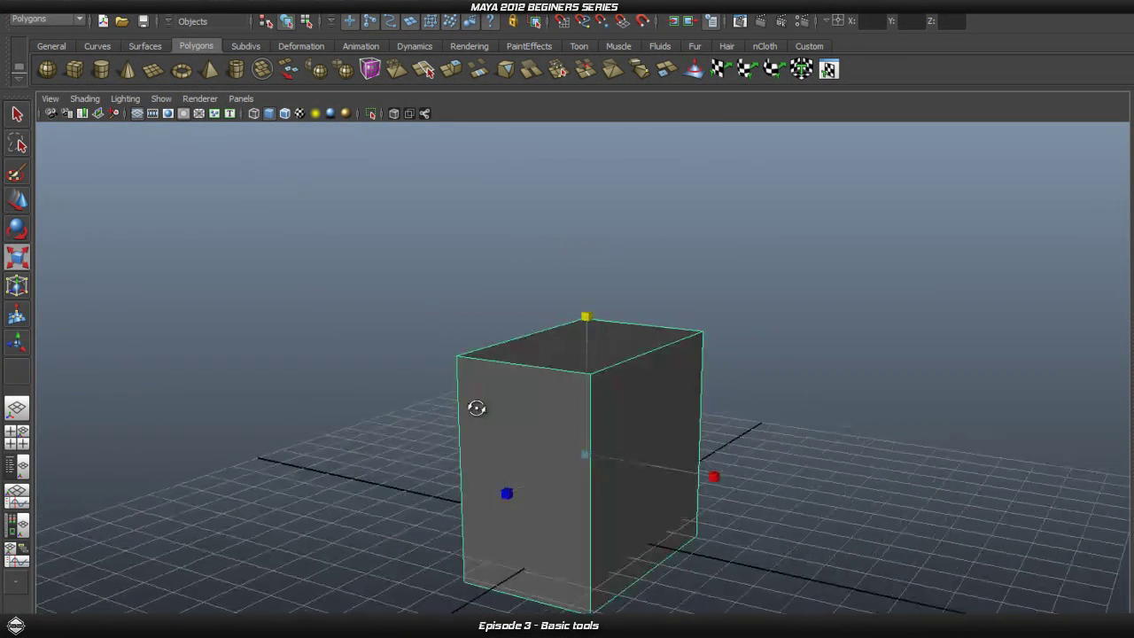
Activate the Universal Manipulator, scale the cube from a top corner, try moving it and undo the last change.
click(16, 287)
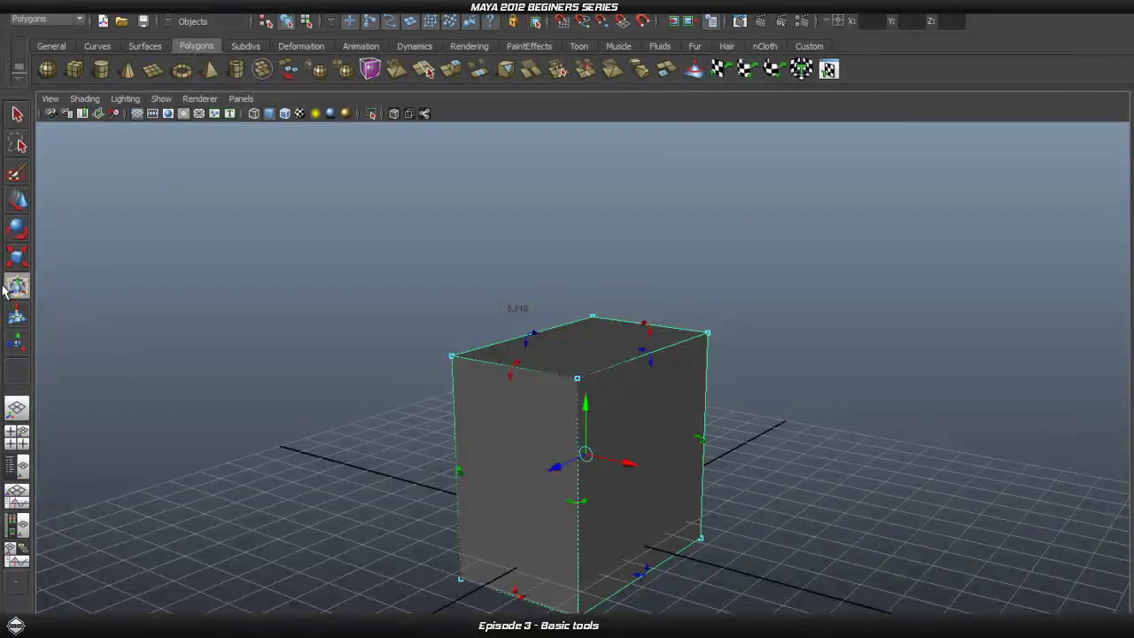
alt+drag(316, 342, 577, 412)
drag(465, 347, 493, 325)
drag(567, 457, 643, 464)
key(ctrl+z)
alt+drag(599, 501, 648, 531)
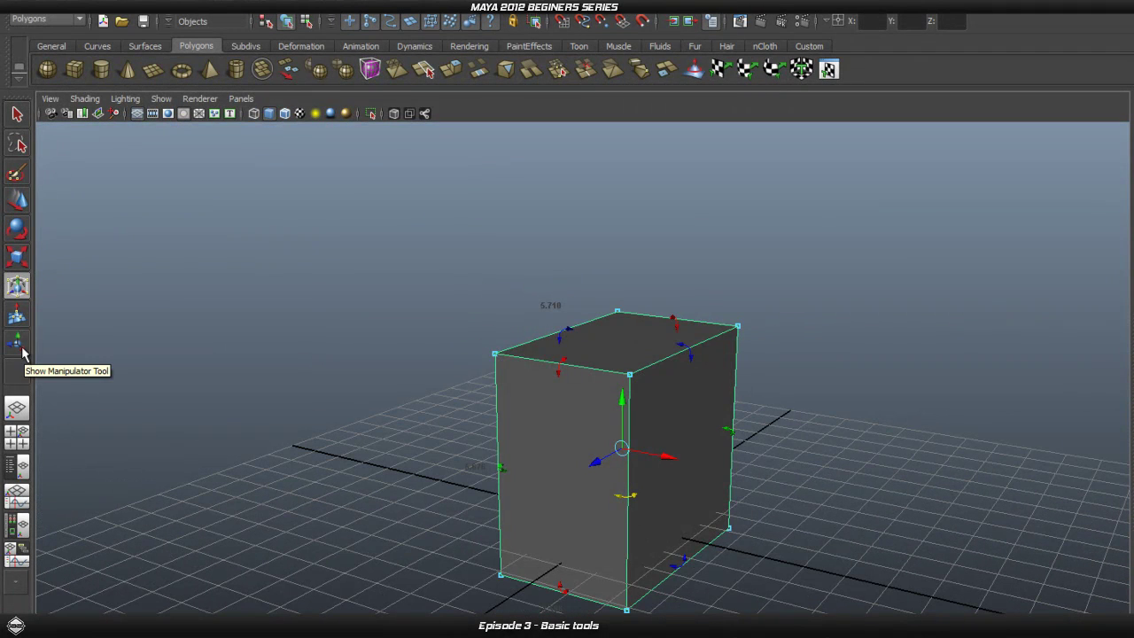
alt+drag(435, 380, 456, 435)
Activate the Move tool, duplicate the cube and move the copy along X so it stands beside the original.
click(17, 213)
alt+drag(347, 481, 435, 501)
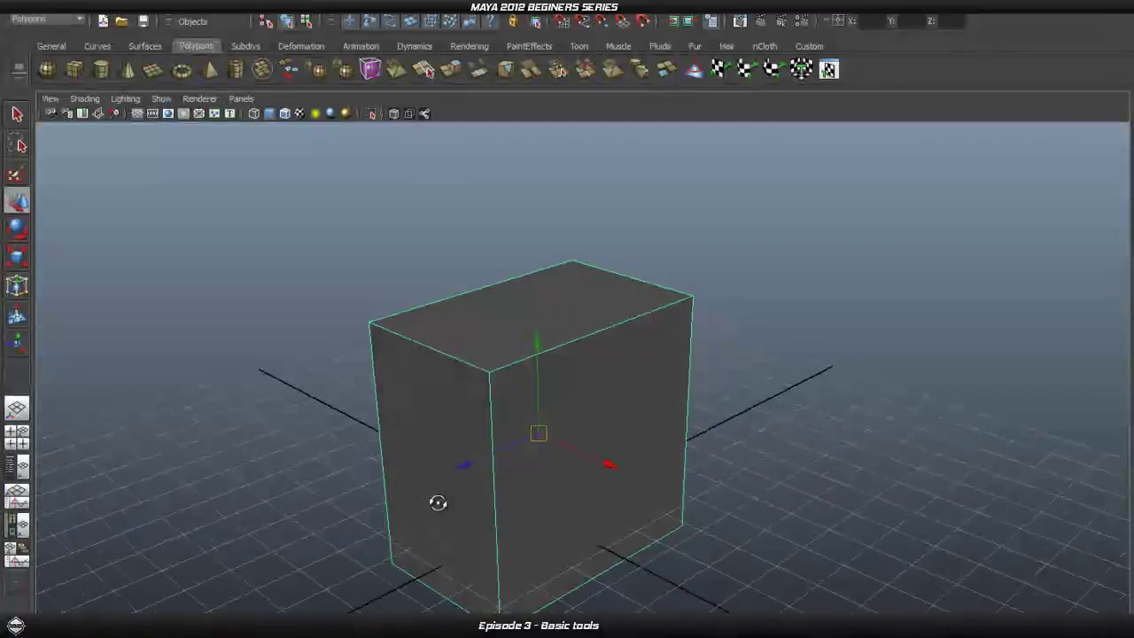
mouse_move(486, 461)
alt+mouse_down()
mouse_move(653, 460)
mouse_move(433, 458)
mouse_move(534, 484)
mouse_move(468, 478)
mouse_move(498, 476)
alt+mouse_up()
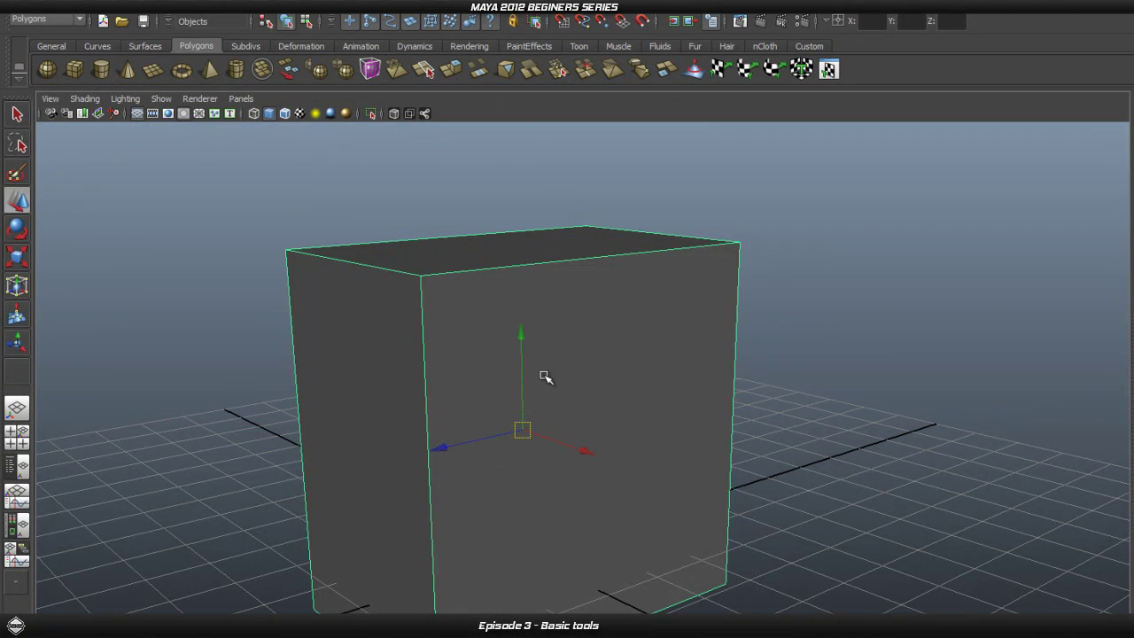
alt+drag(529, 477, 516, 484)
key(ctrl+d)
drag(584, 451, 869, 511)
alt+right_drag(869, 512, 600, 494)
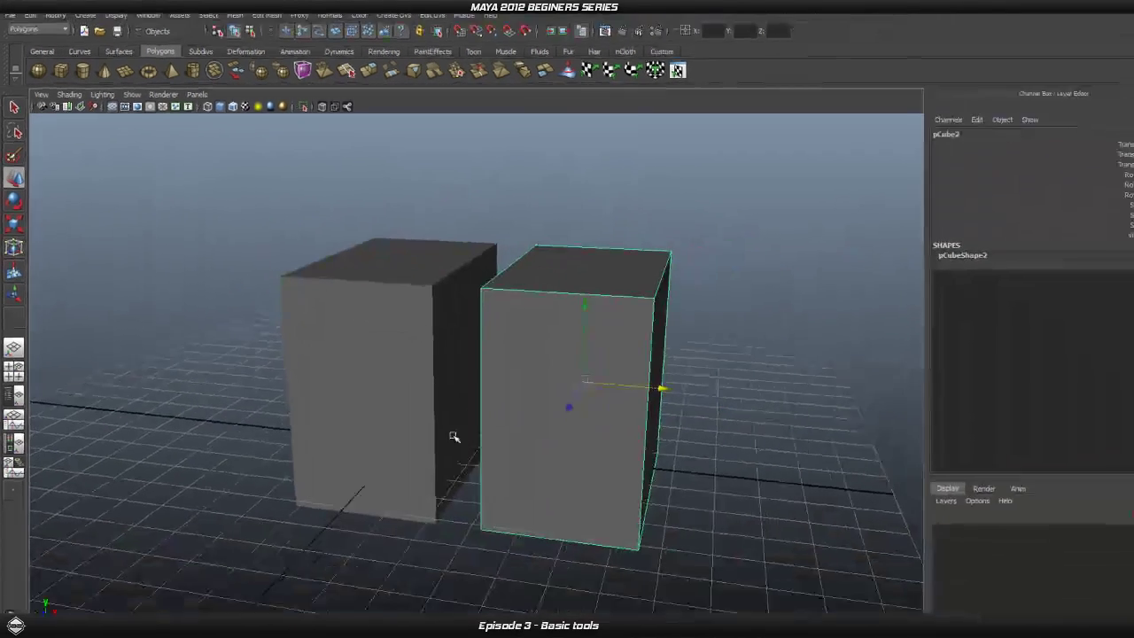
drag(605, 370, 637, 372)
Select both cubes, group them and move the group along X to about -2.808.
click(736, 195)
drag(736, 195, 278, 529)
key(ctrl+g)
alt+drag(434, 424, 438, 451)
alt+drag(417, 373, 354, 439)
drag(444, 426, 358, 427)
alt+drag(358, 427, 377, 445)
scroll(355, 437, up, 2)
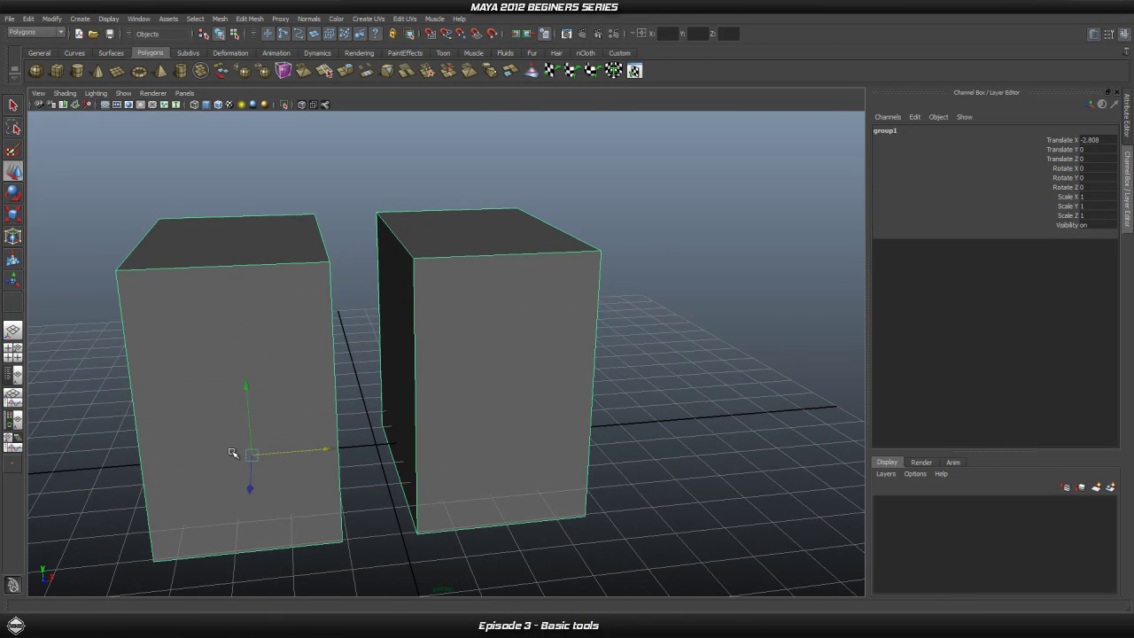
Enlarge and shrink the Move manipulator repeatedly, leaving it slightly larger.
alt+drag(316, 452, 336, 434)
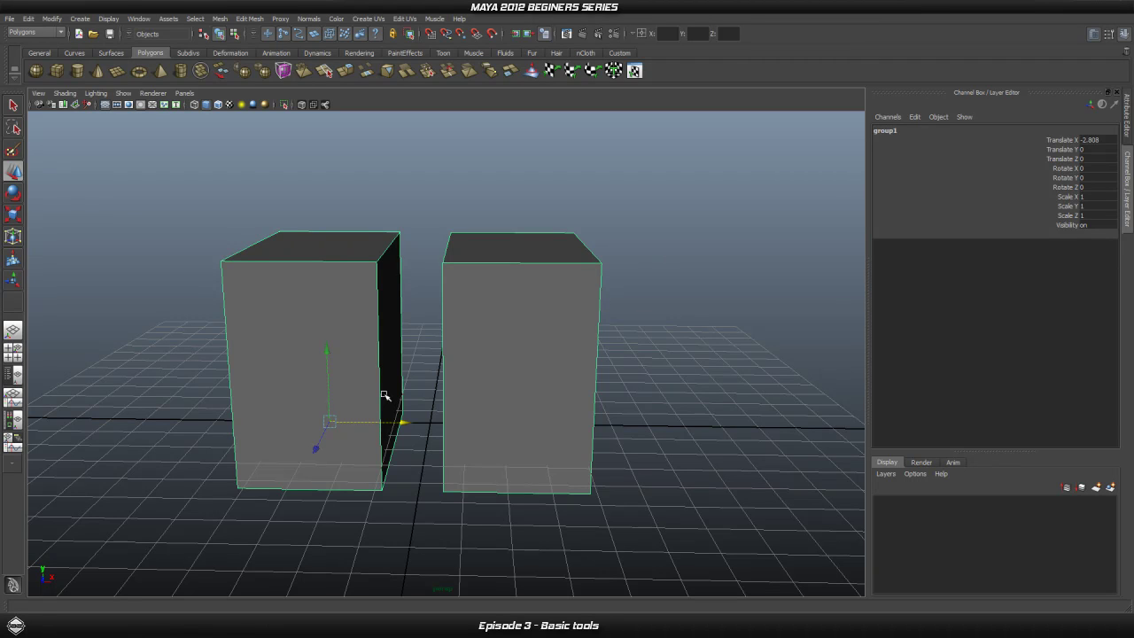
key(equal)
key(equal)
key(minus)
key(minus)
key(equal)
key(equal)
key(minus)
key(minus)
key(equal)
key(equal)
key(minus)
Center the group's pivot between the two cubes.
alt+drag(297, 365, 347, 342)
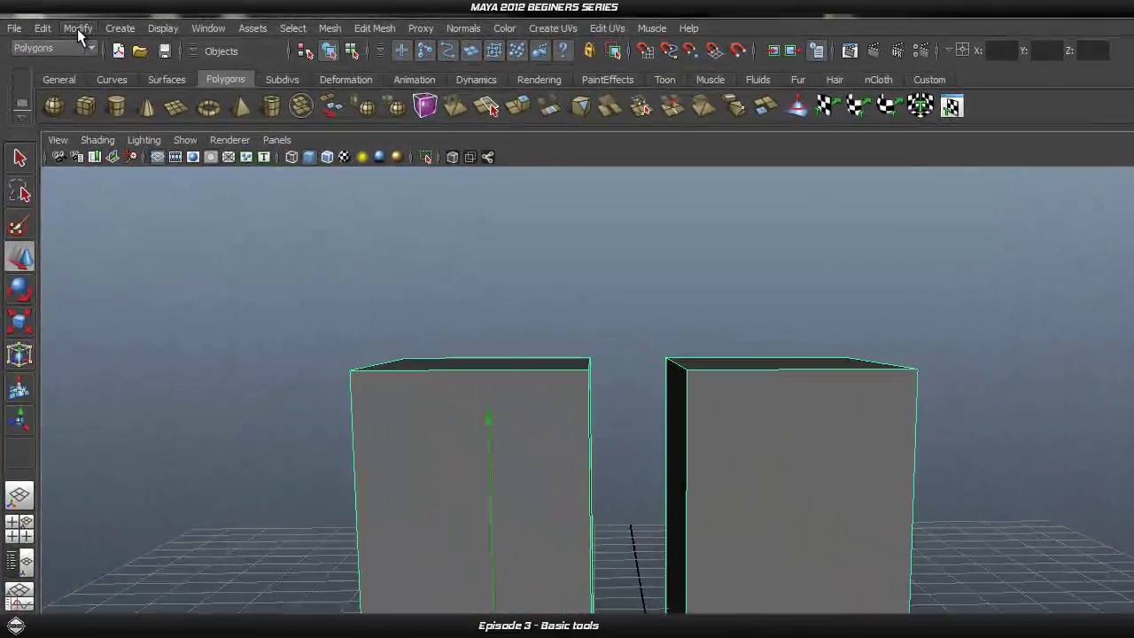
click(53, 19)
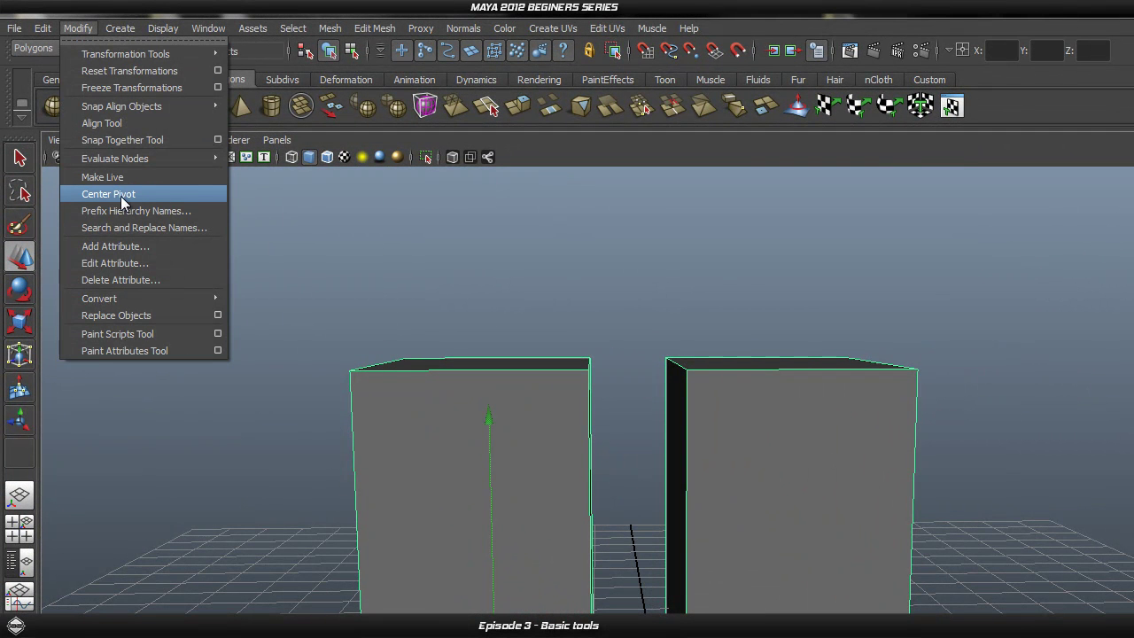
click(173, 196)
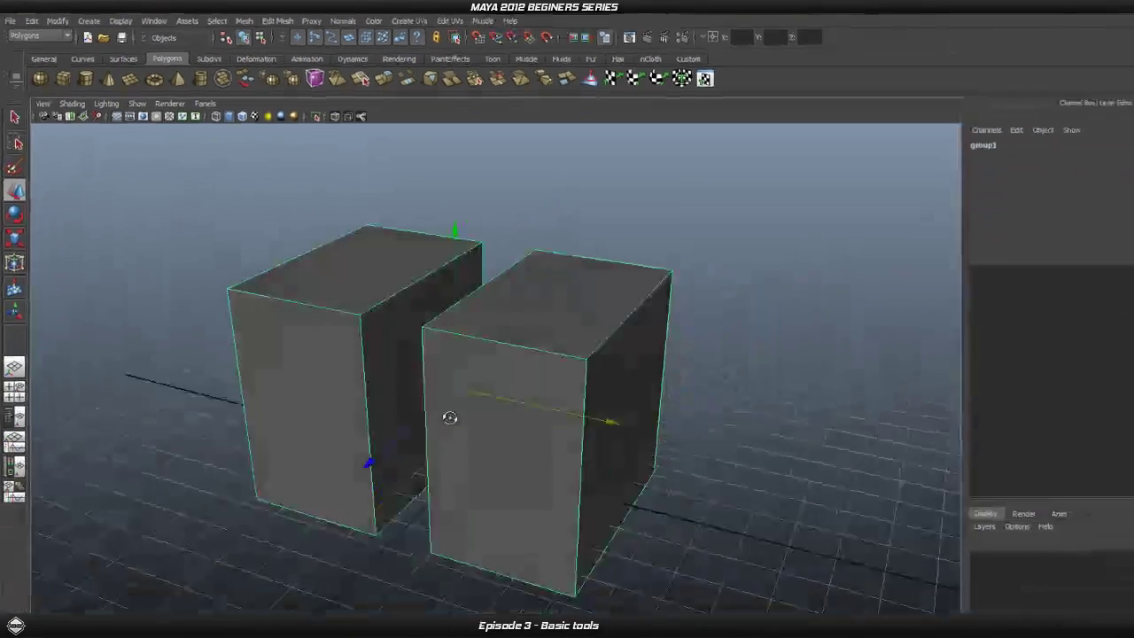
alt+drag(449, 413, 471, 352)
mouse_move(533, 378)
alt+mouse_down()
mouse_move(534, 357)
mouse_move(517, 348)
mouse_move(537, 354)
mouse_move(509, 367)
mouse_move(530, 368)
alt+mouse_up()
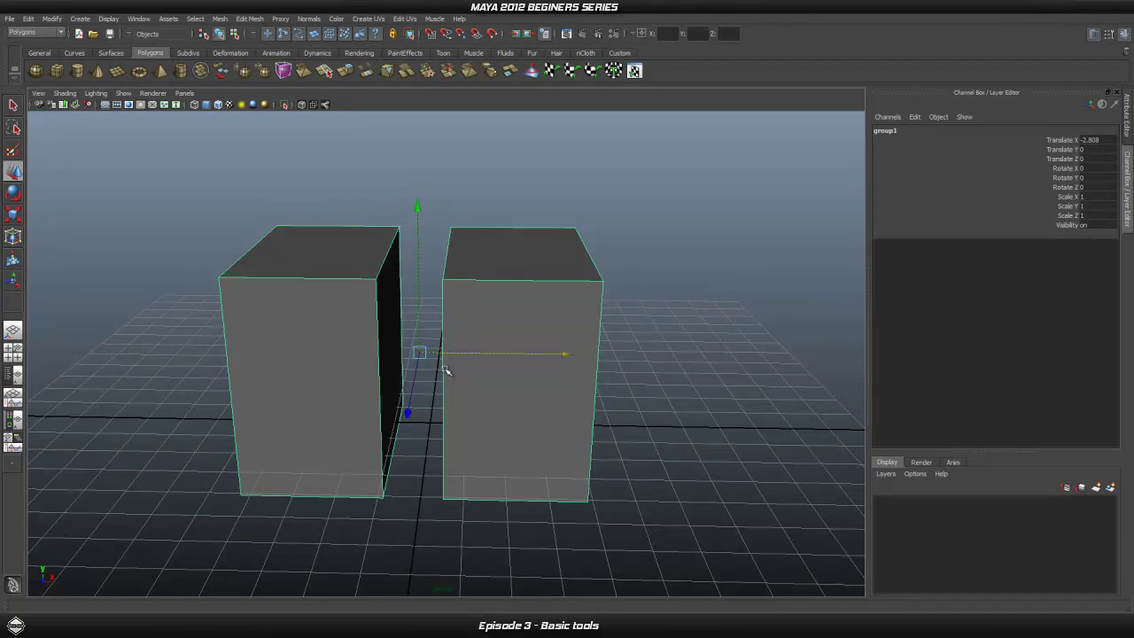
alt+drag(446, 370, 461, 361)
mouse_move(430, 413)
alt+mouse_down()
mouse_move(431, 435)
mouse_move(421, 431)
alt+mouse_up()
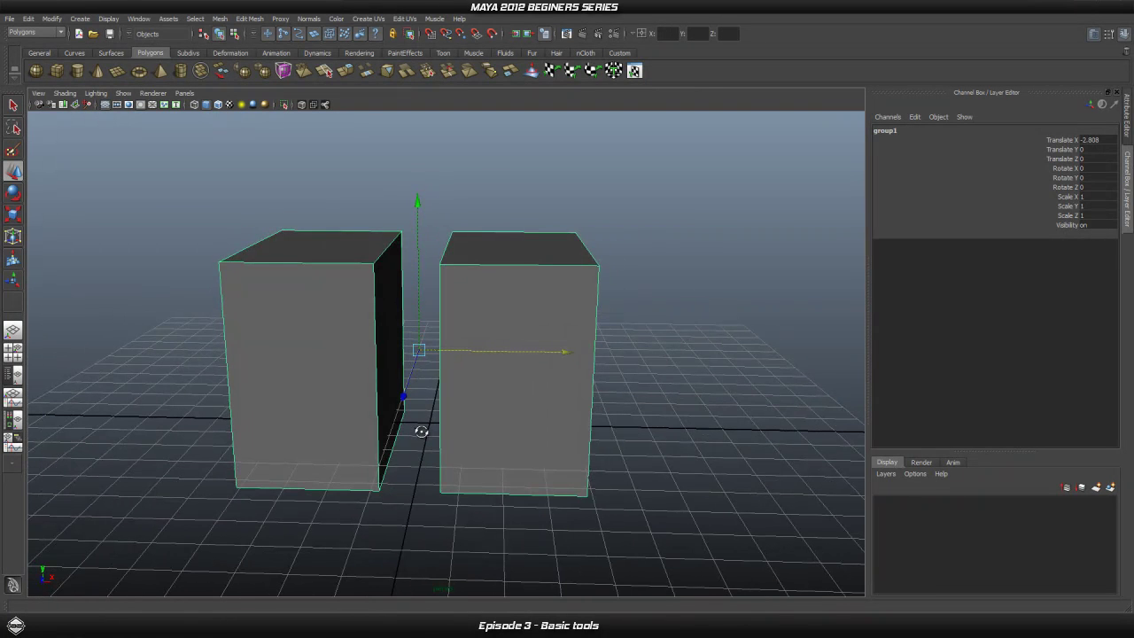
Enter pivot-editing mode and lower the group's pivot along Y towards the grid.
click(418, 201)
alt+drag(452, 427, 452, 425)
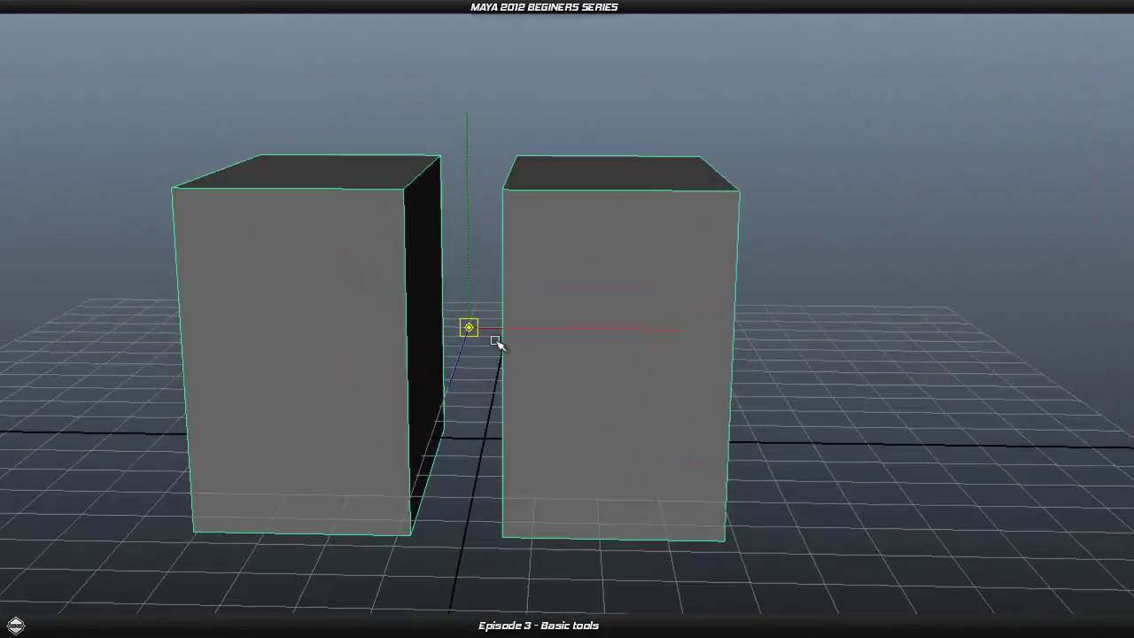
mouse_move(493, 370)
alt+mouse_down()
mouse_move(540, 363)
mouse_move(478, 375)
alt+mouse_up()
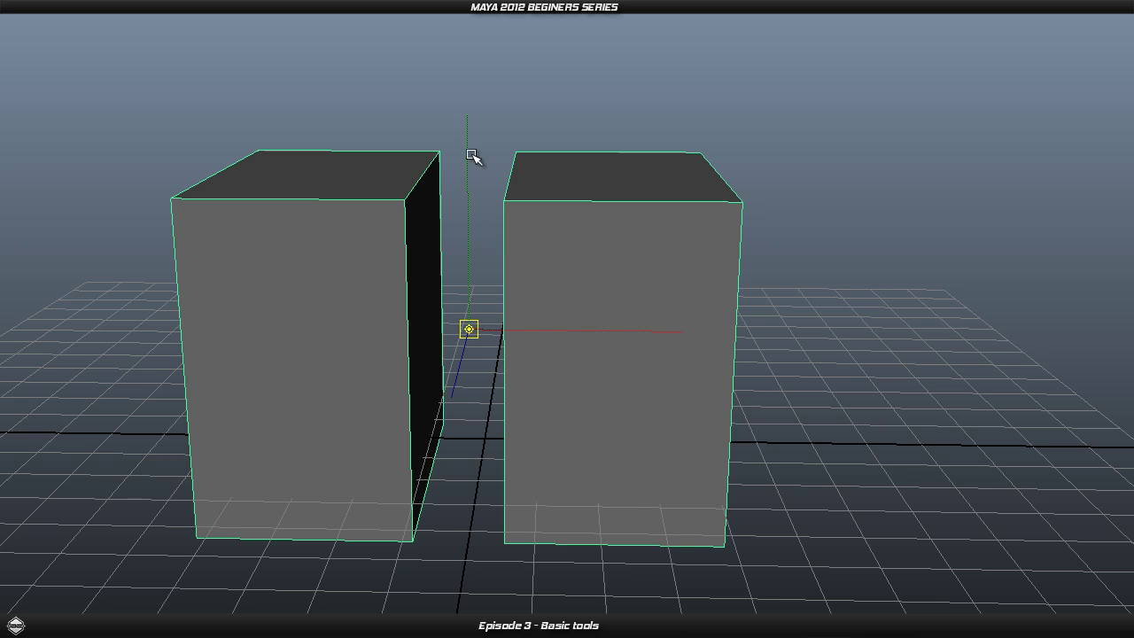
drag(469, 132, 430, 511)
alt+drag(445, 469, 421, 498)
Select the copied cube to see its own pivot, then reselect group1 and move the group's pivot forward along Z.
click(465, 383)
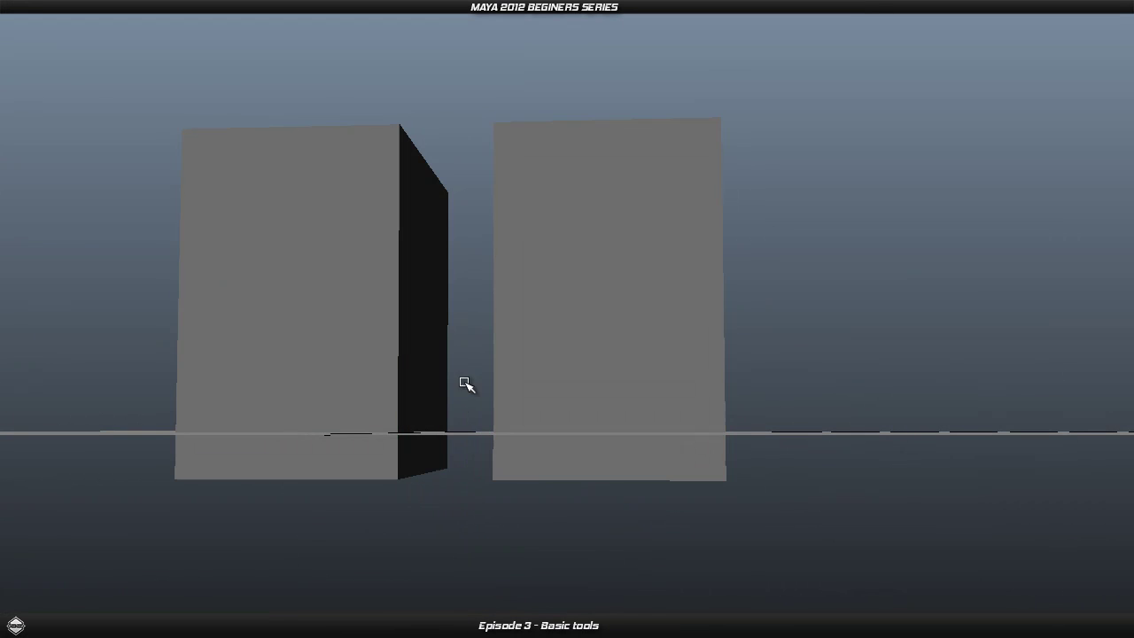
click(543, 430)
alt+drag(544, 430, 779, 343)
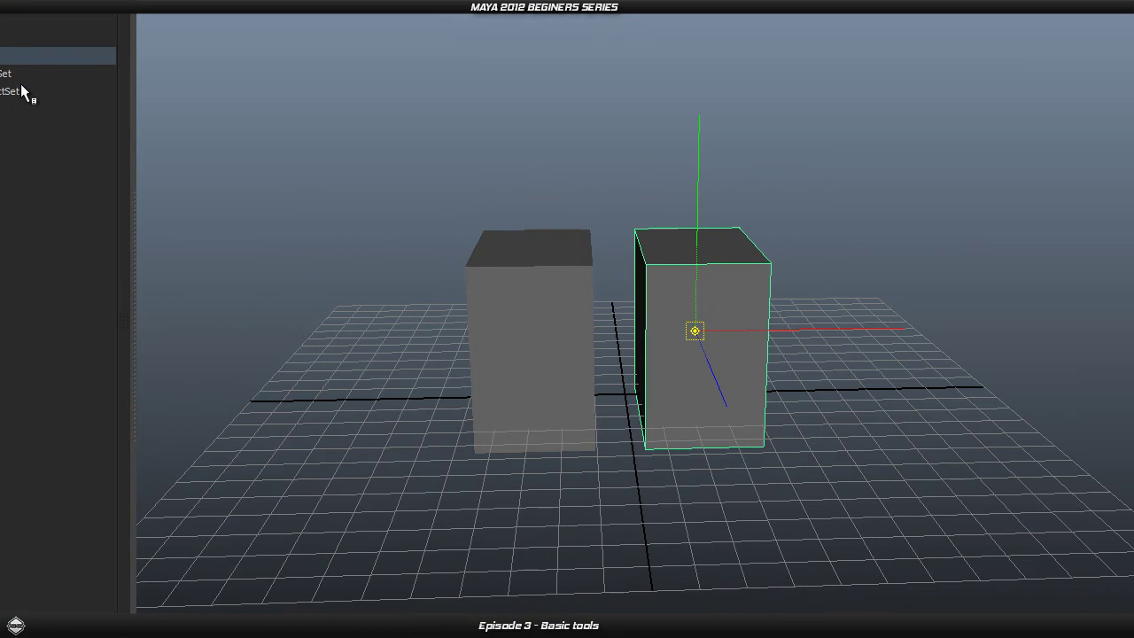
click(17, 56)
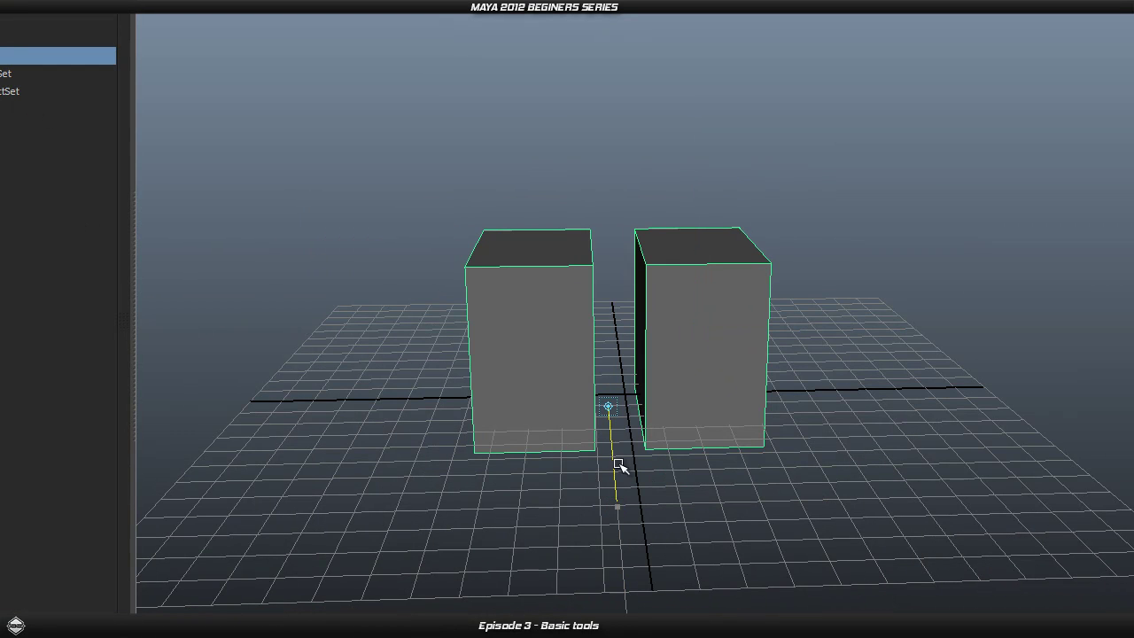
alt+drag(620, 450, 575, 533)
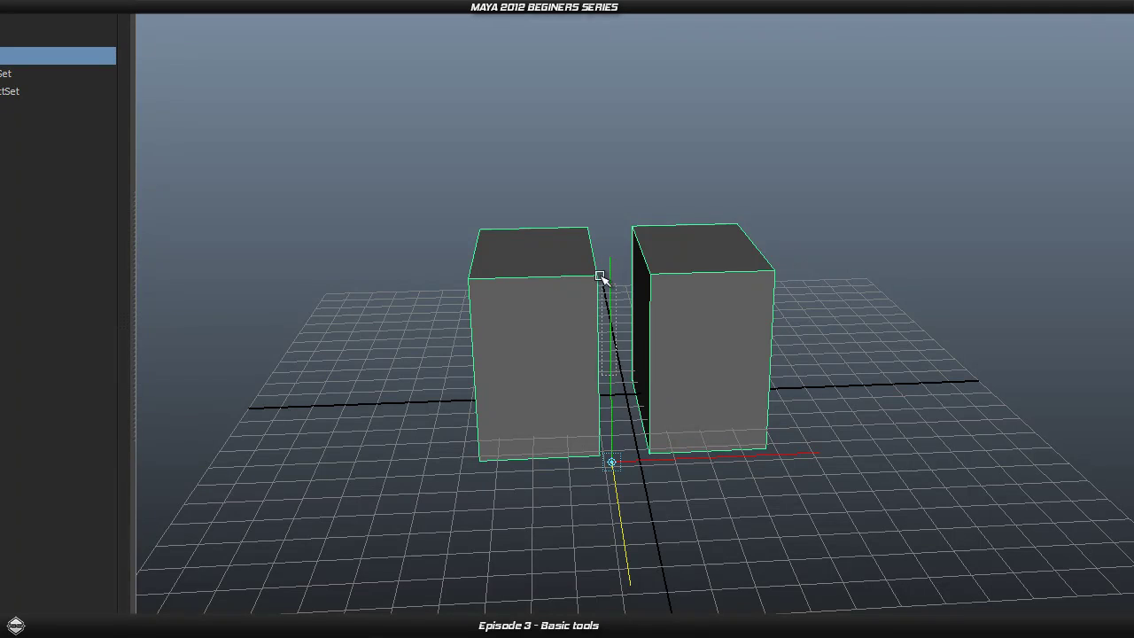
Move group1's pivot far above and beside the cubes, selecting individual cubes before and after to compare their pivots.
click(592, 403)
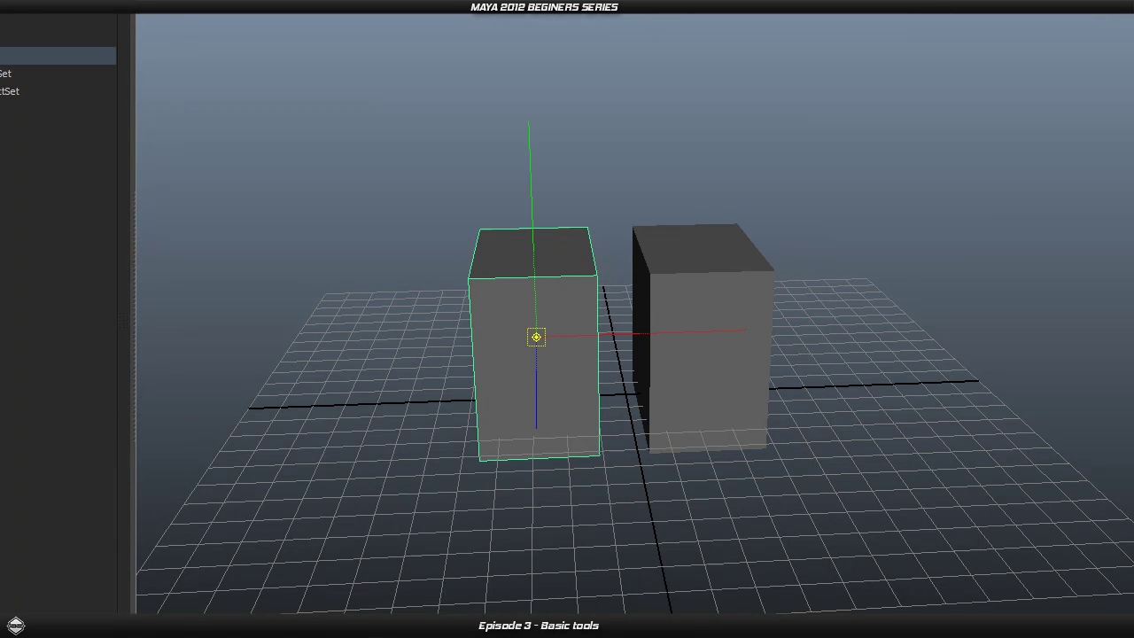
click(4, 56)
drag(612, 461, 800, 209)
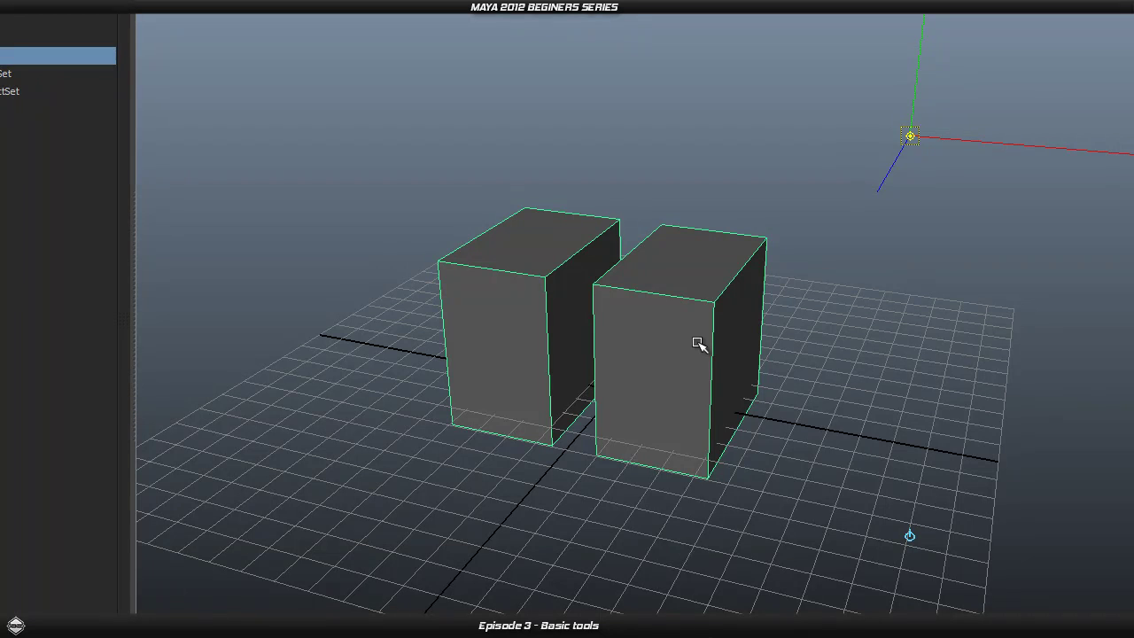
click(648, 400)
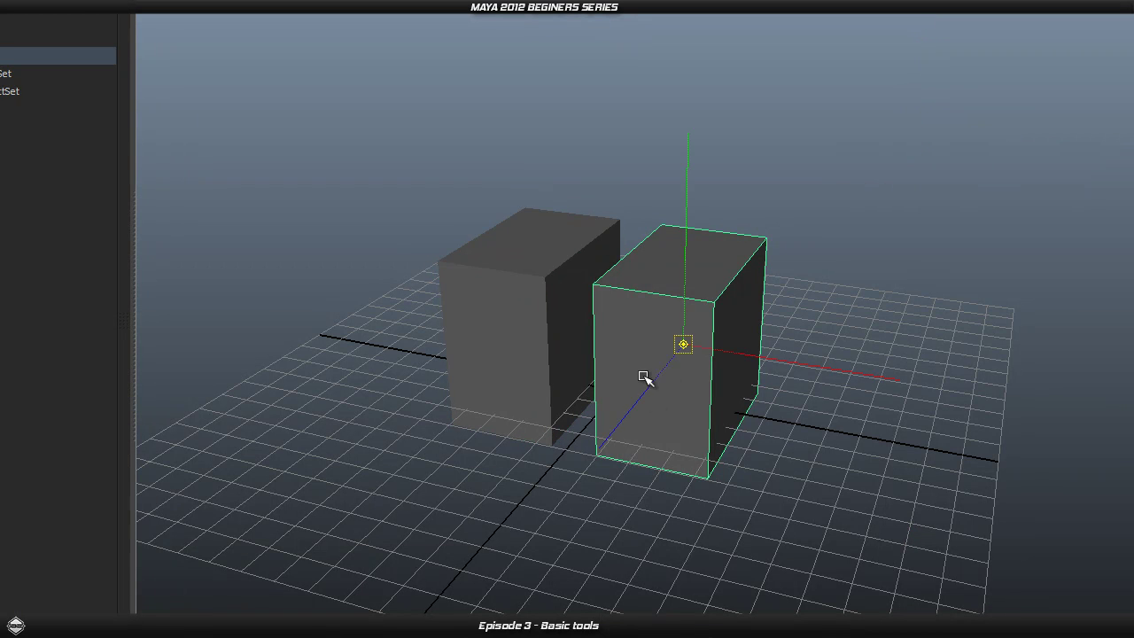
click(4, 56)
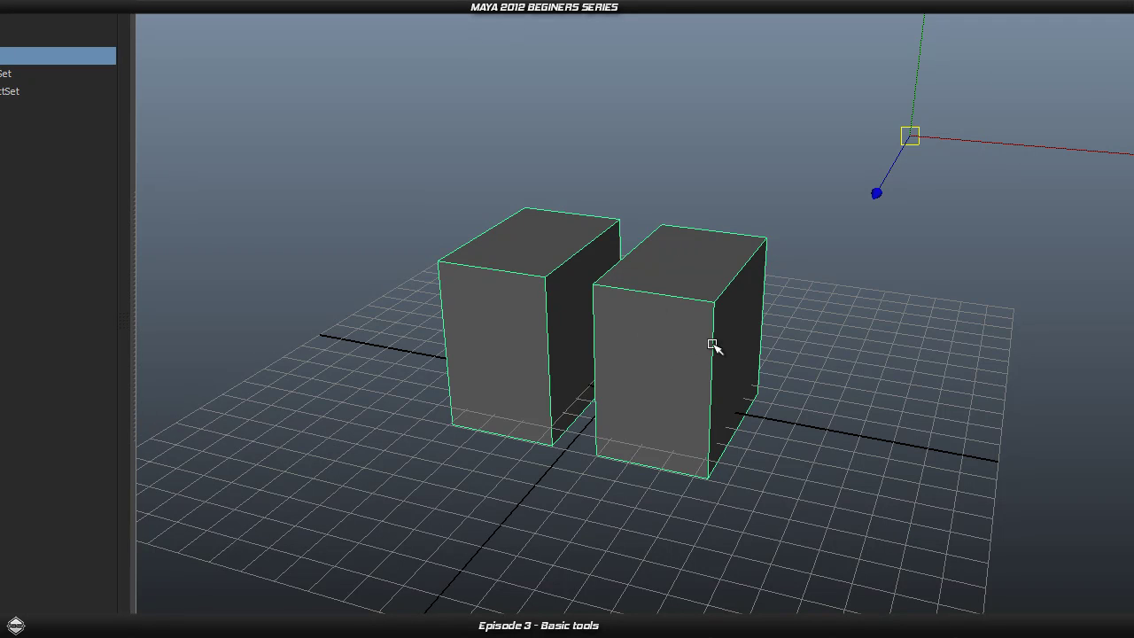
Leave pivot-editing mode and move the group back and forth along Z by its relocated pivot.
alt+drag(693, 340, 924, 156)
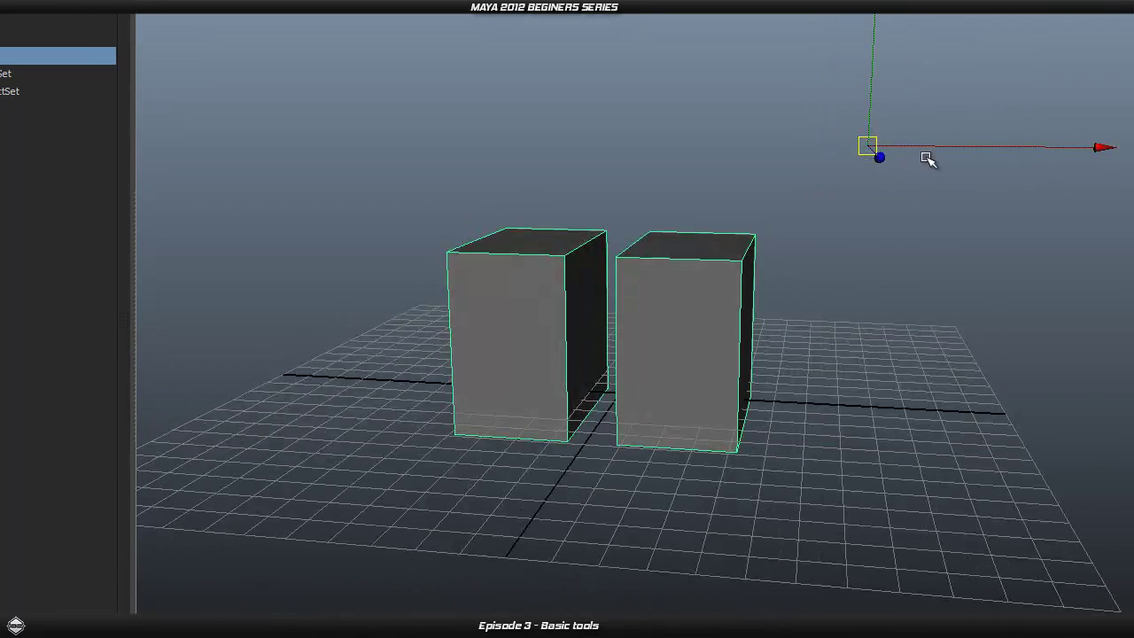
scroll(886, 194, up, 3)
scroll(896, 212, down, 3)
scroll(913, 163, up, 3)
scroll(918, 181, down, 2)
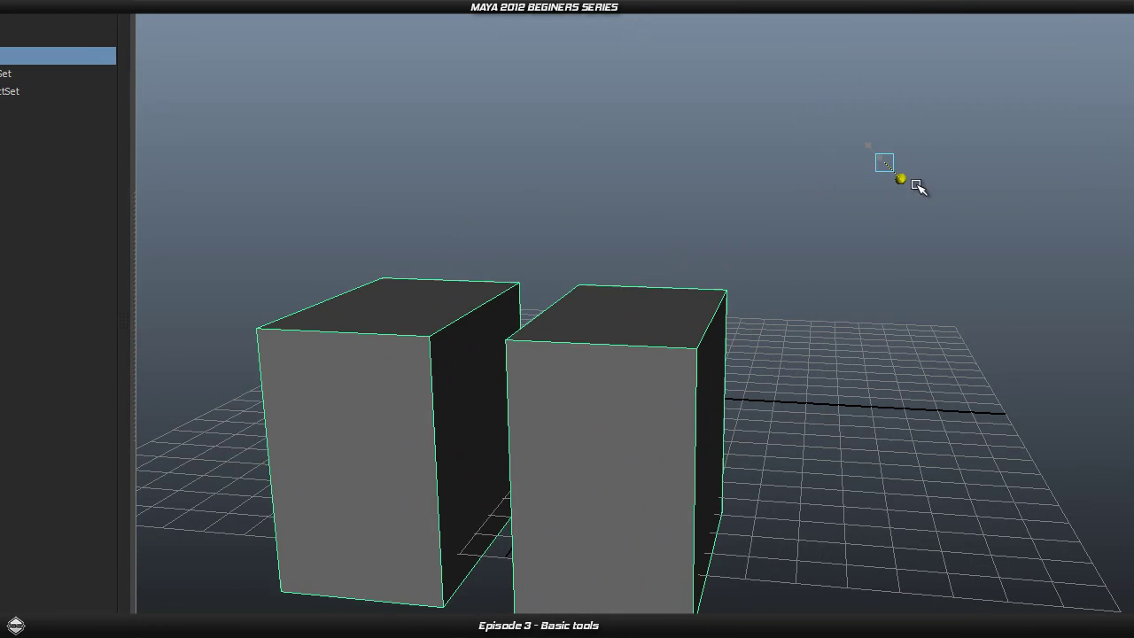
scroll(926, 141, up, 2)
scroll(930, 115, down, 3)
scroll(896, 226, up, 3)
scroll(895, 195, down, 3)
alt+drag(896, 151, 890, 284)
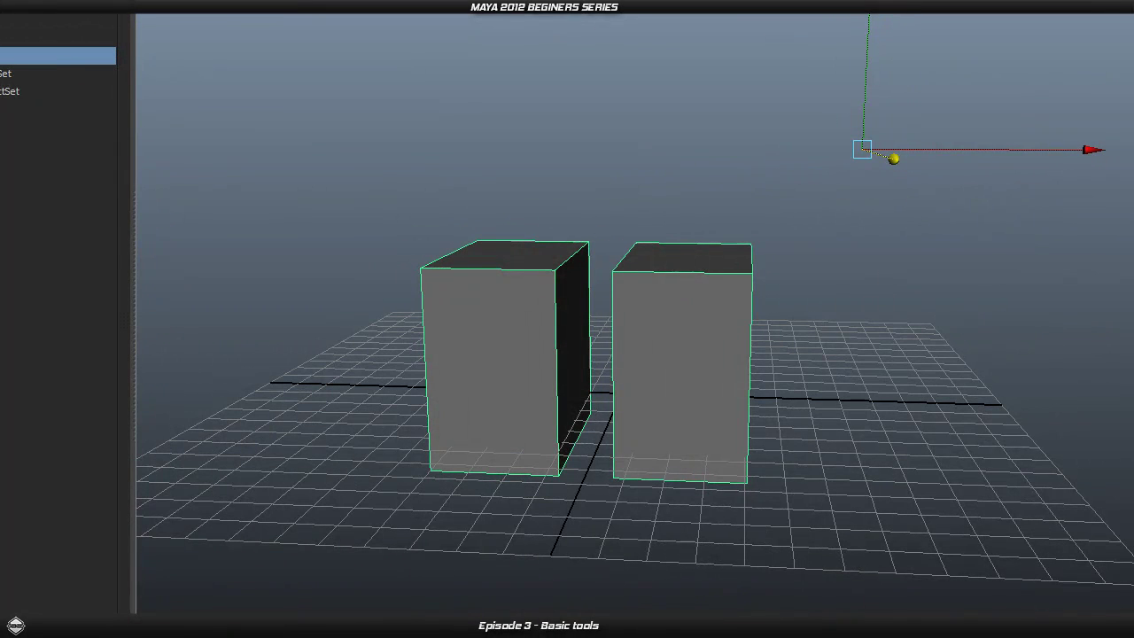
Select pCube1 within the group and move it back and forth, ending with Translate X at about -0.024.
click(2, 2)
click(18, 5)
alt+drag(611, 341, 665, 479)
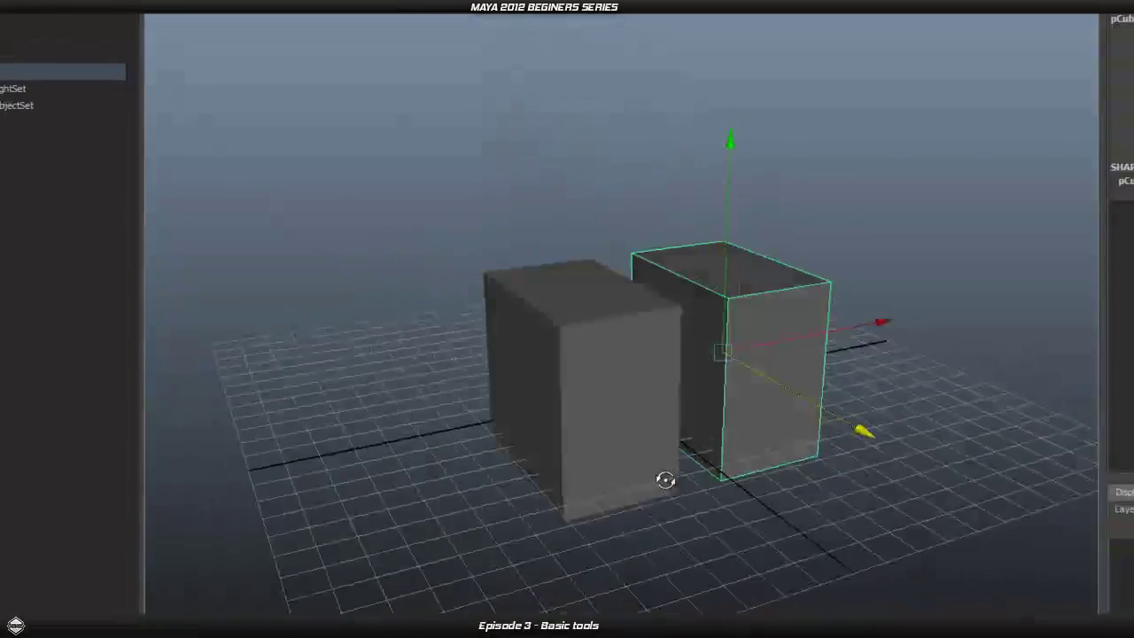
alt+drag(674, 403, 623, 460)
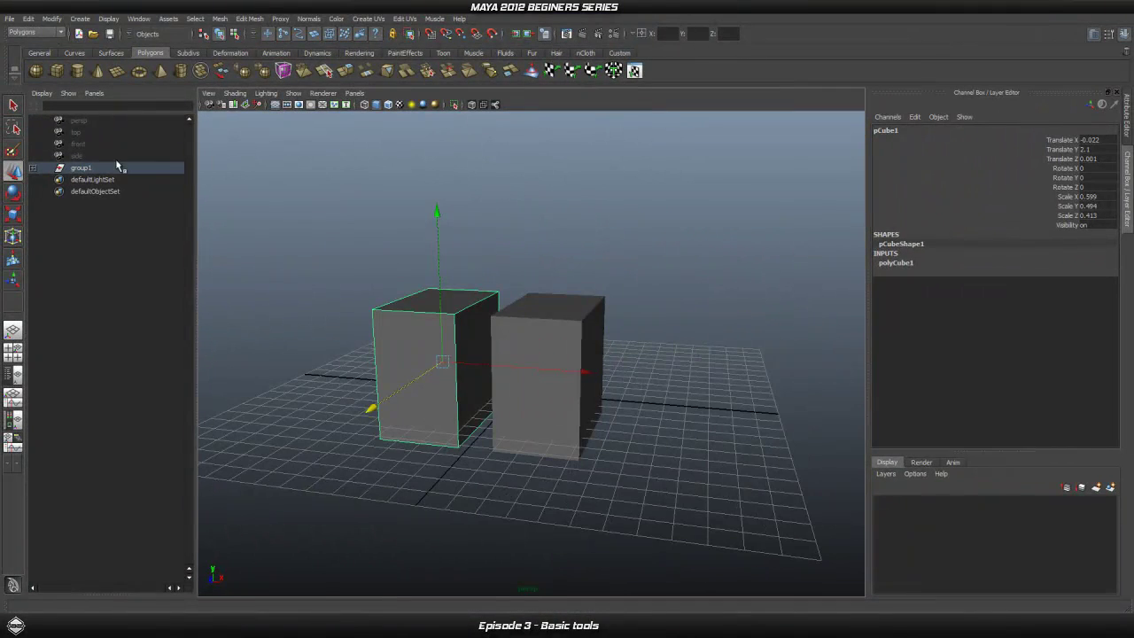
scroll(567, 367, up, 3)
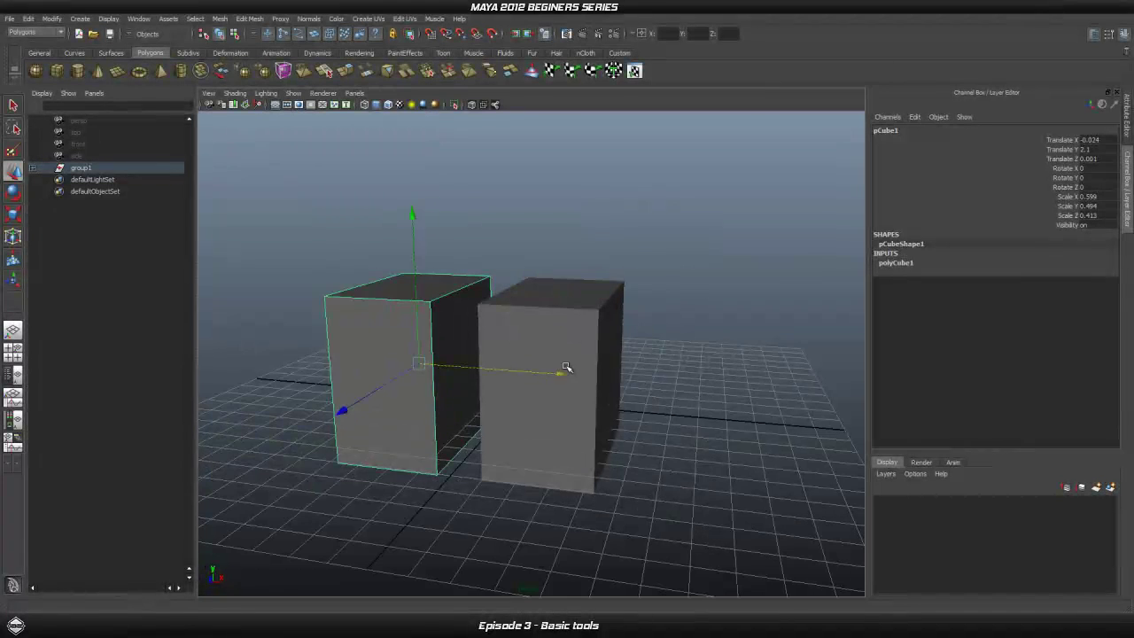
scroll(565, 361, down, 2)
mouse_move(501, 375)
alt+mouse_down()
mouse_move(519, 379)
mouse_move(506, 379)
alt+mouse_up()
Select and deselect the cubes to compare their channels, clear the selection and narrow the Outliner.
click(572, 361)
click(753, 284)
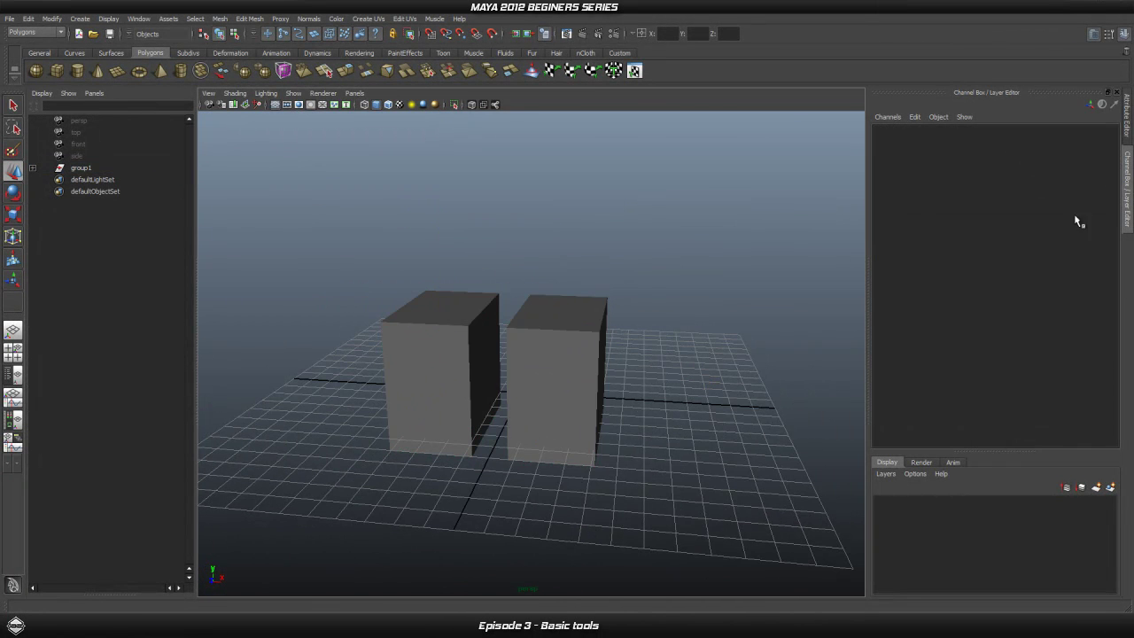
key(ctrl+z)
click(450, 357)
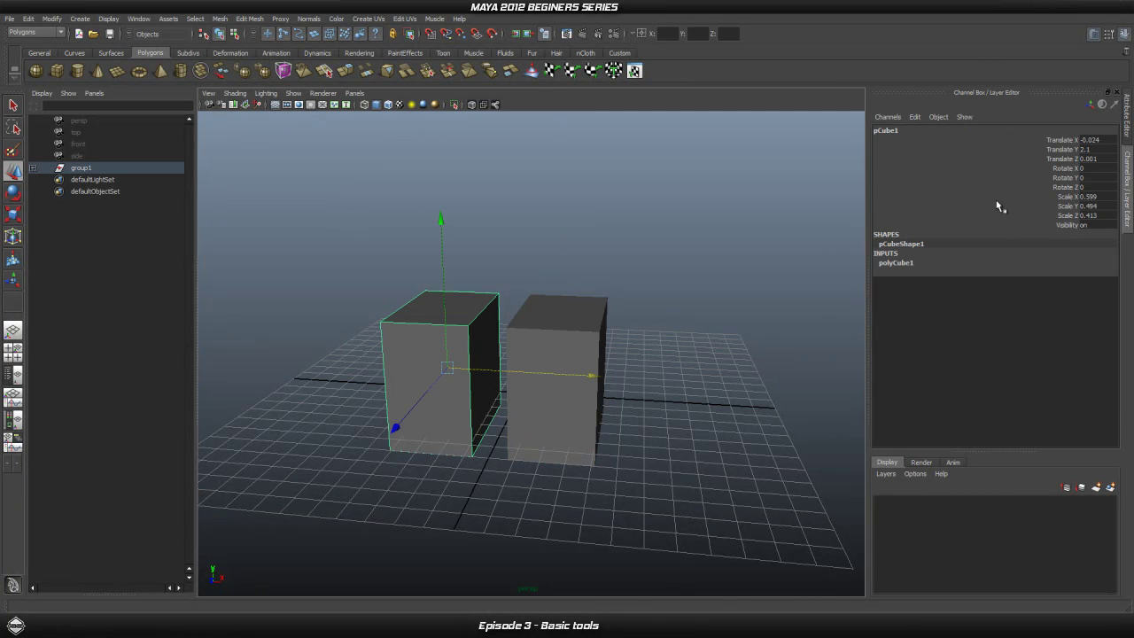
click(393, 276)
alt+drag(375, 303, 485, 340)
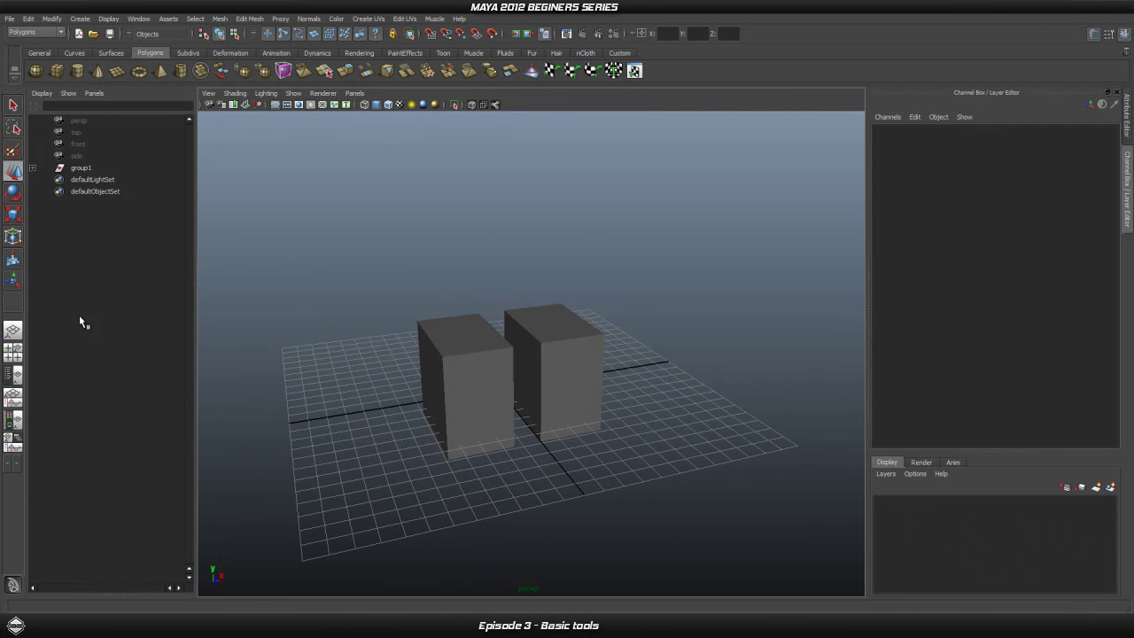
drag(196, 254, 130, 259)
alt+drag(308, 404, 346, 415)
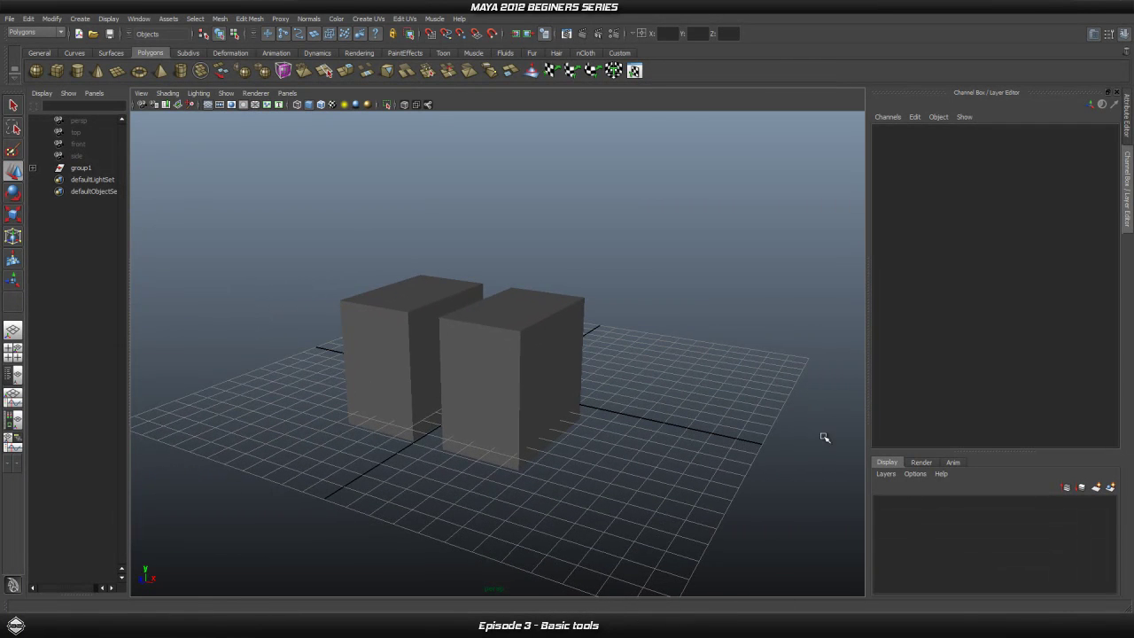